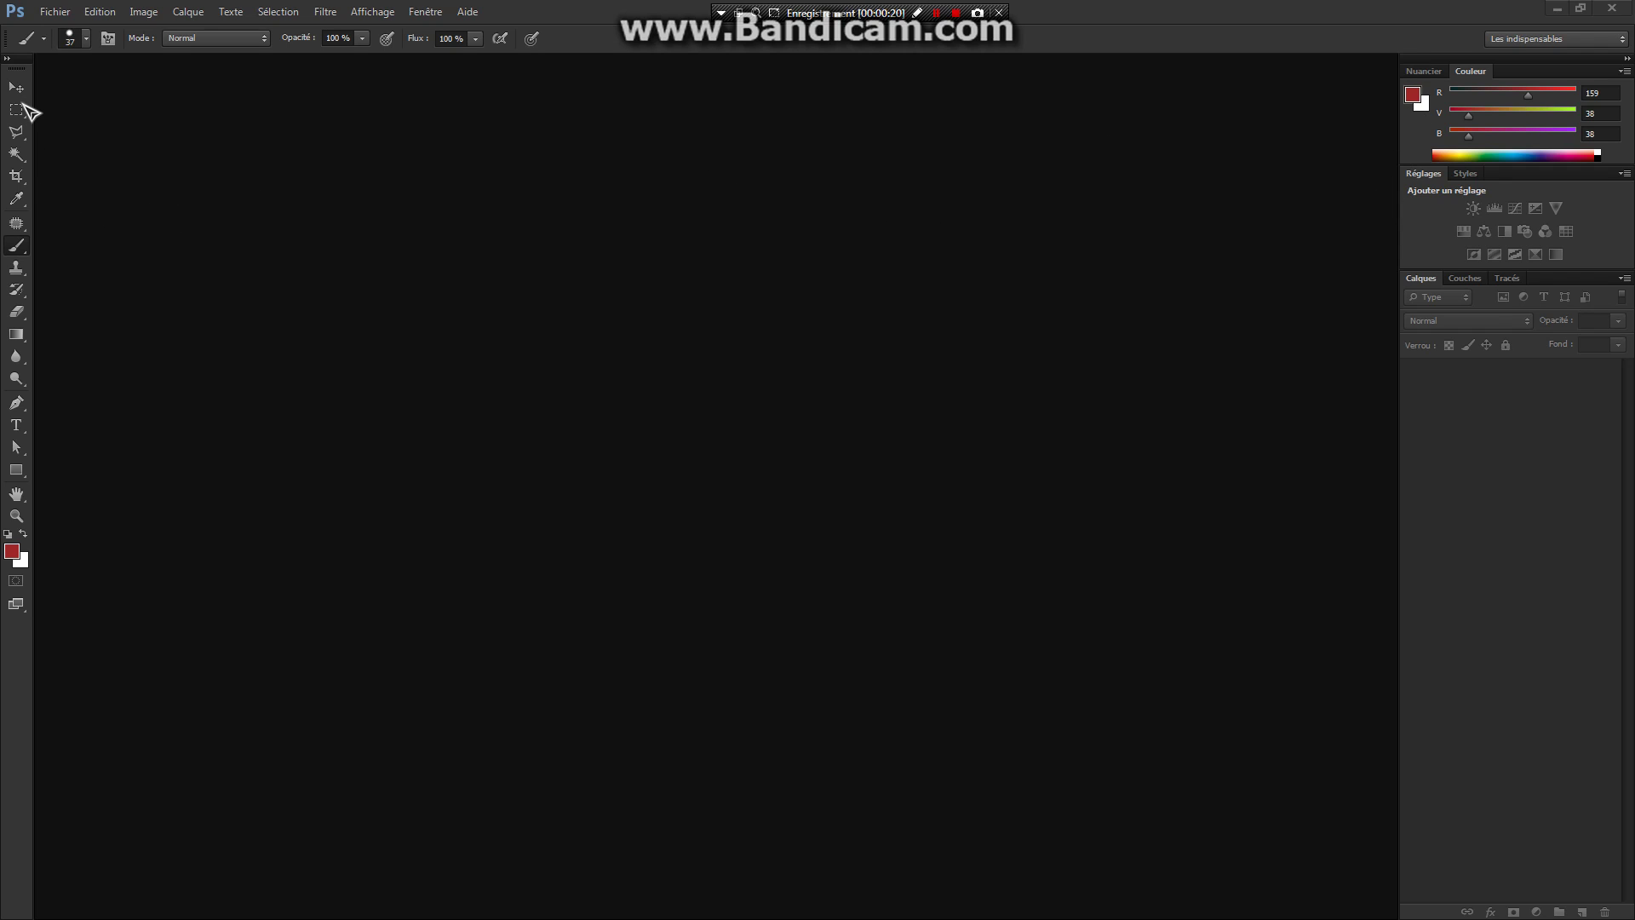
Undock the tools panel, move it across the workspace and dock it back at its original edge
drag(15, 71, 1292, 151)
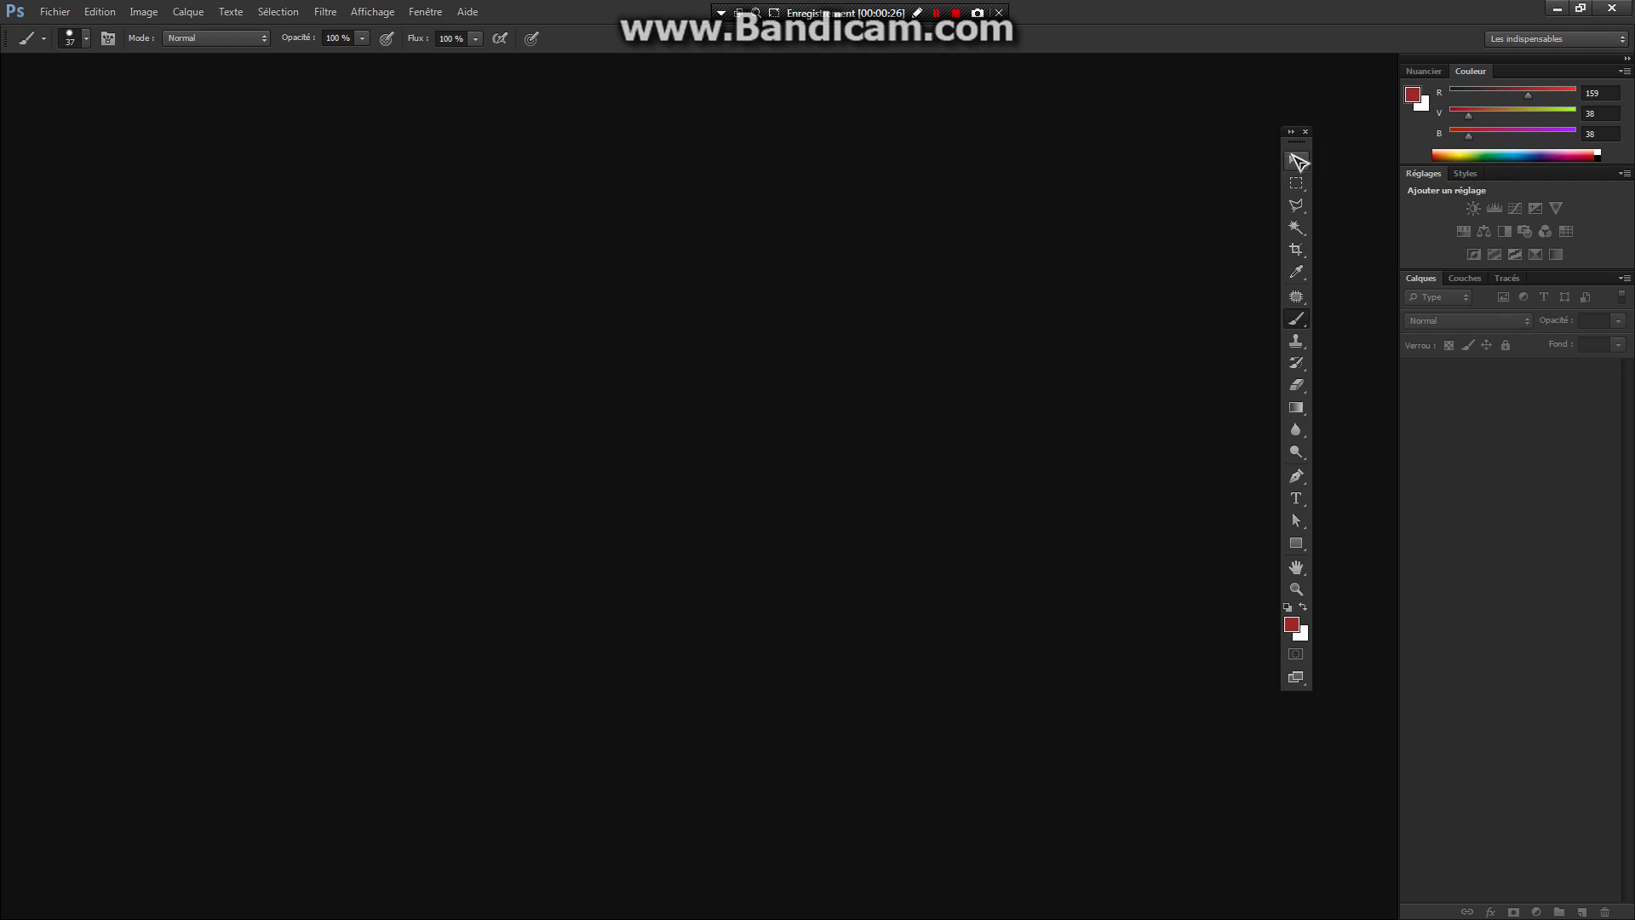
drag(1296, 141, 1331, 156)
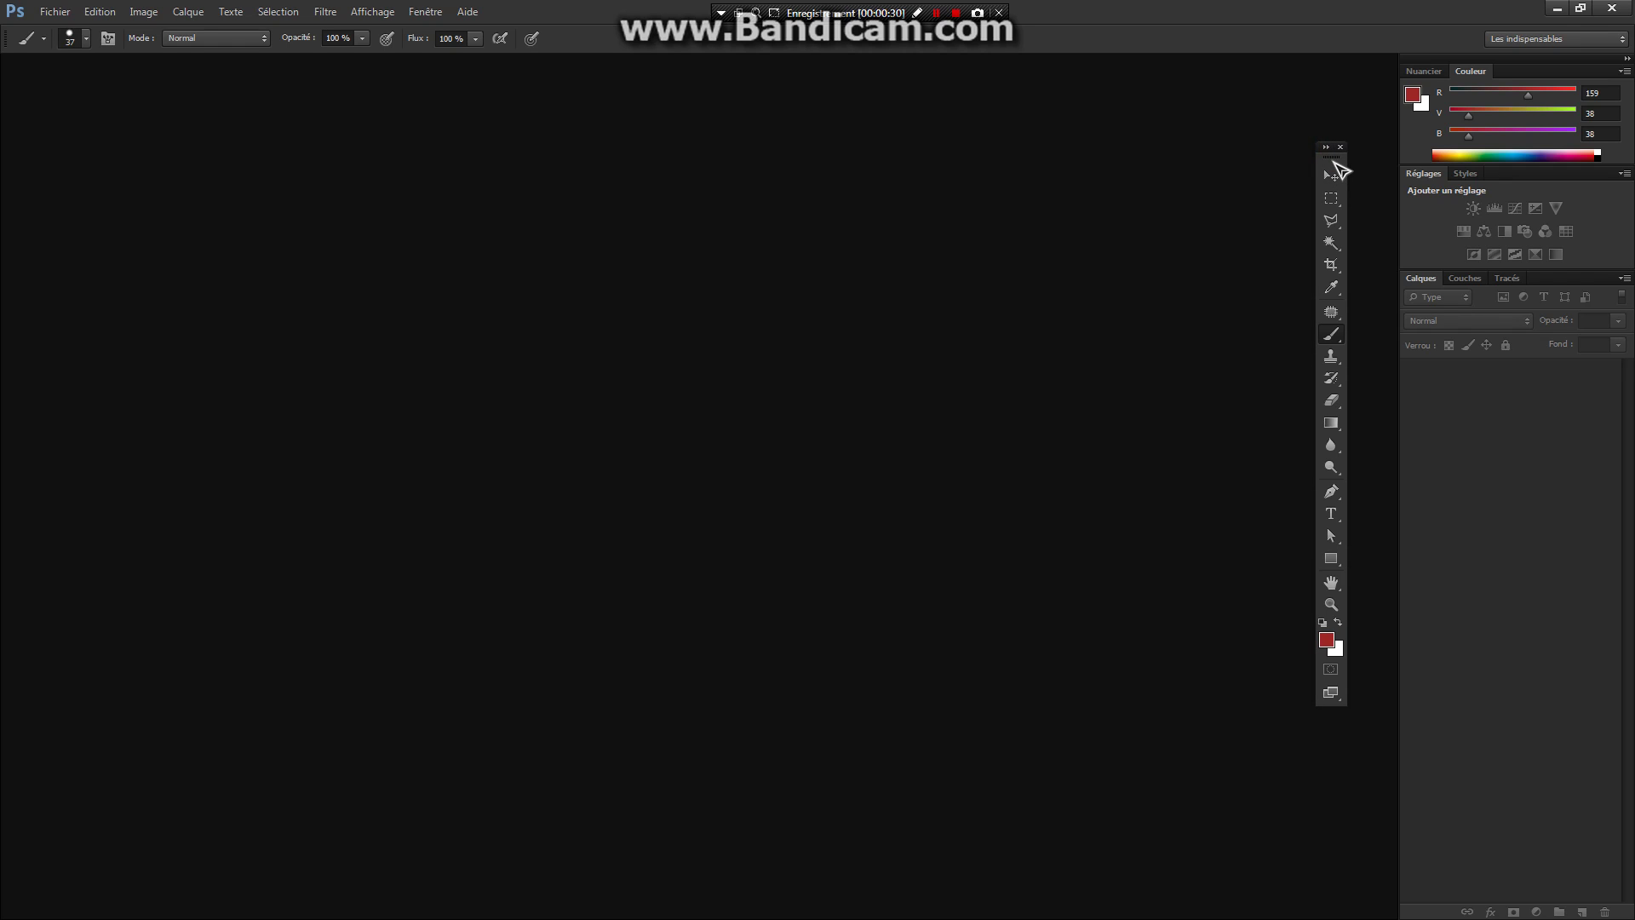
drag(1334, 161, 15, 145)
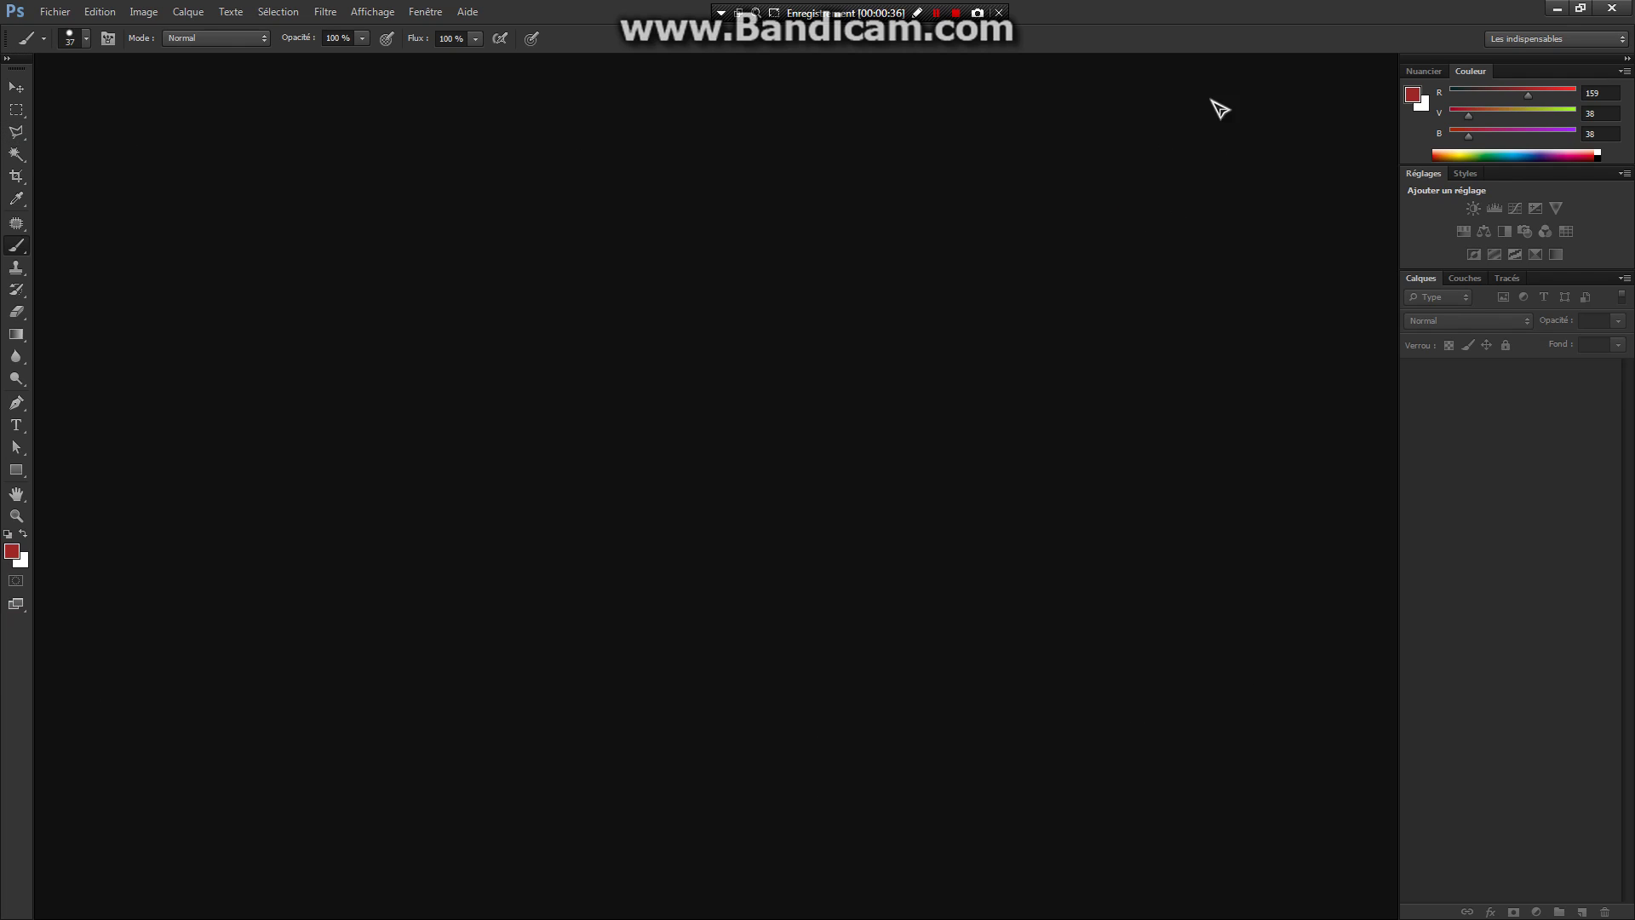
Look at the Nuancier colour swatches and return to the Couleur sliders
click(1424, 71)
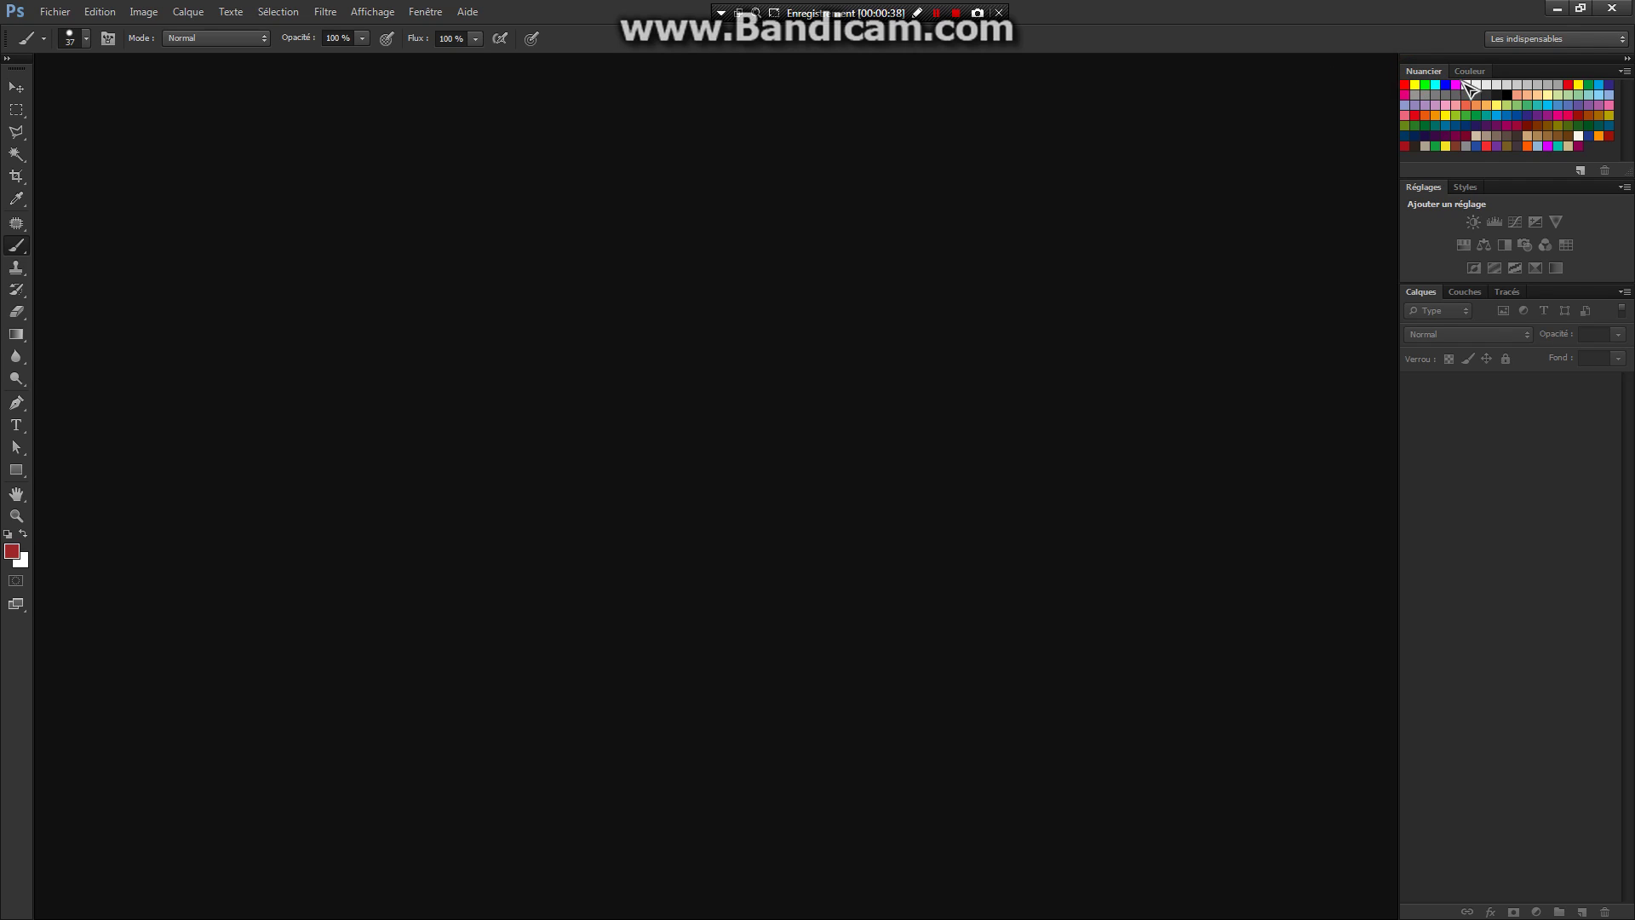
click(1471, 71)
mouse_move(1486, 82)
mouse_down()
mouse_move(1032, 276)
mouse_move(358, 281)
mouse_move(981, 194)
mouse_move(920, 219)
mouse_move(1427, 117)
mouse_move(1465, 81)
mouse_up()
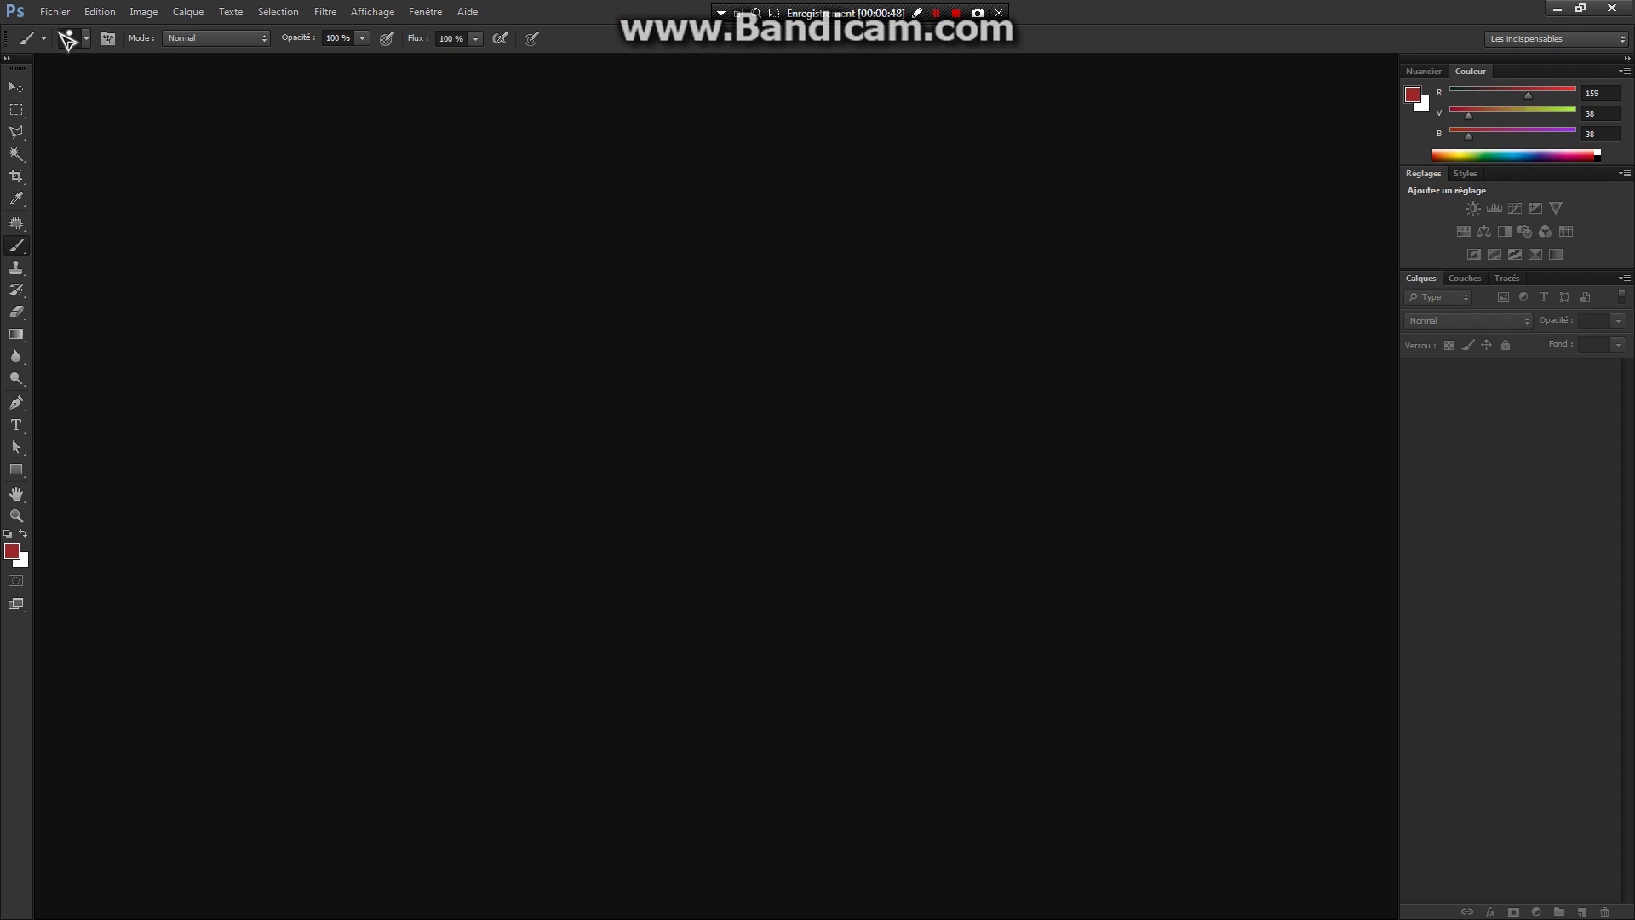
click(52, 12)
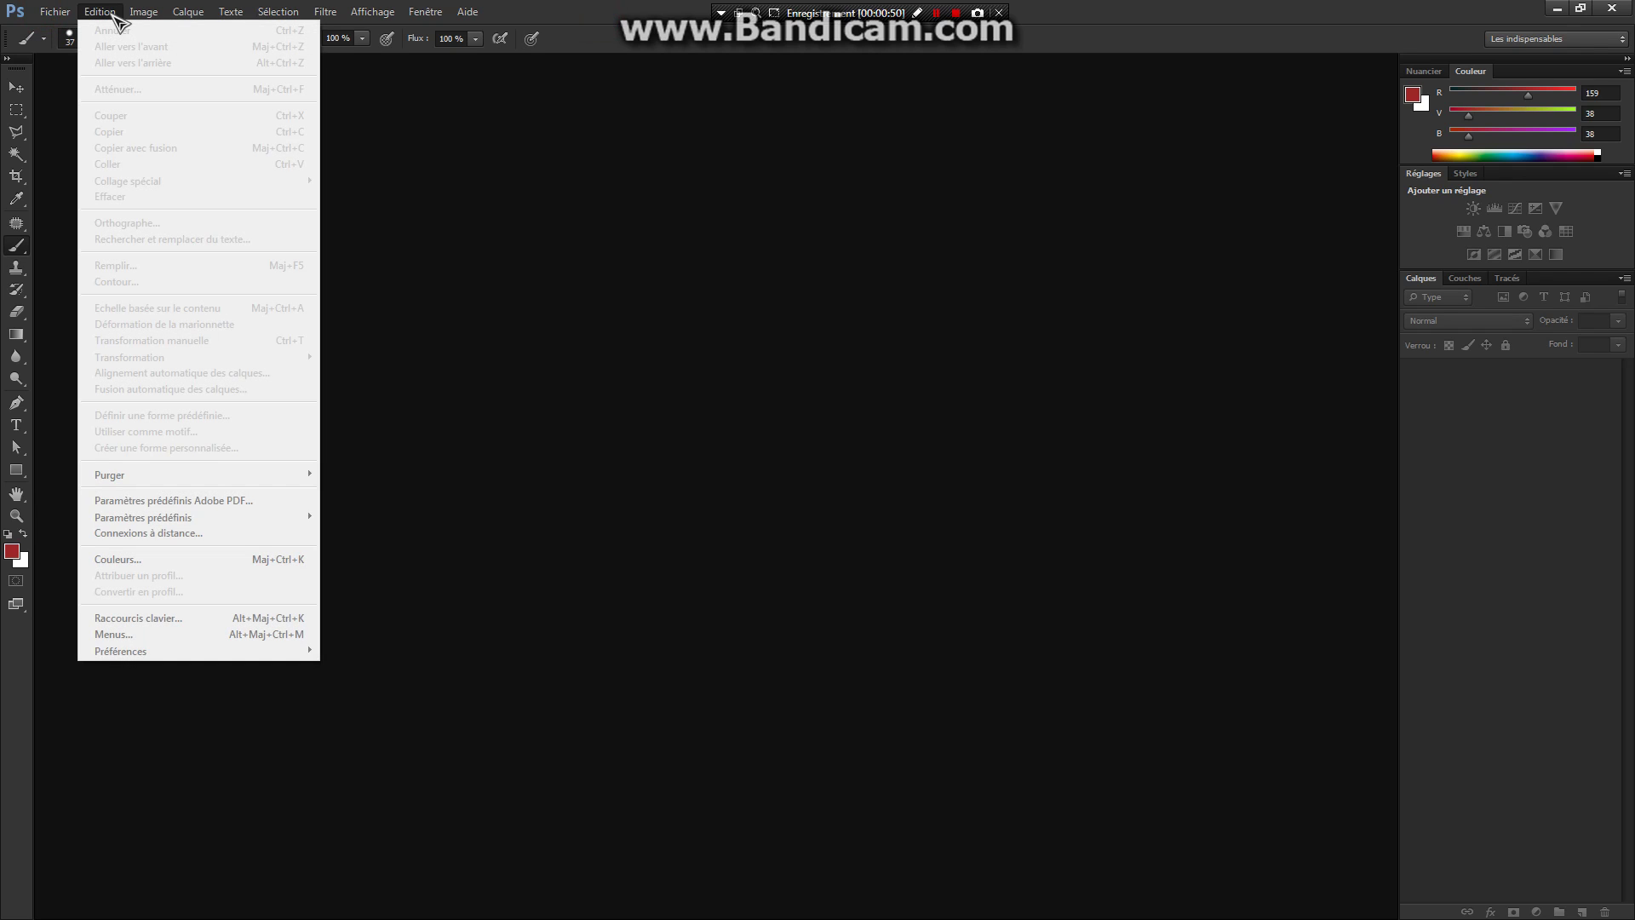
mouse_move(154, 26)
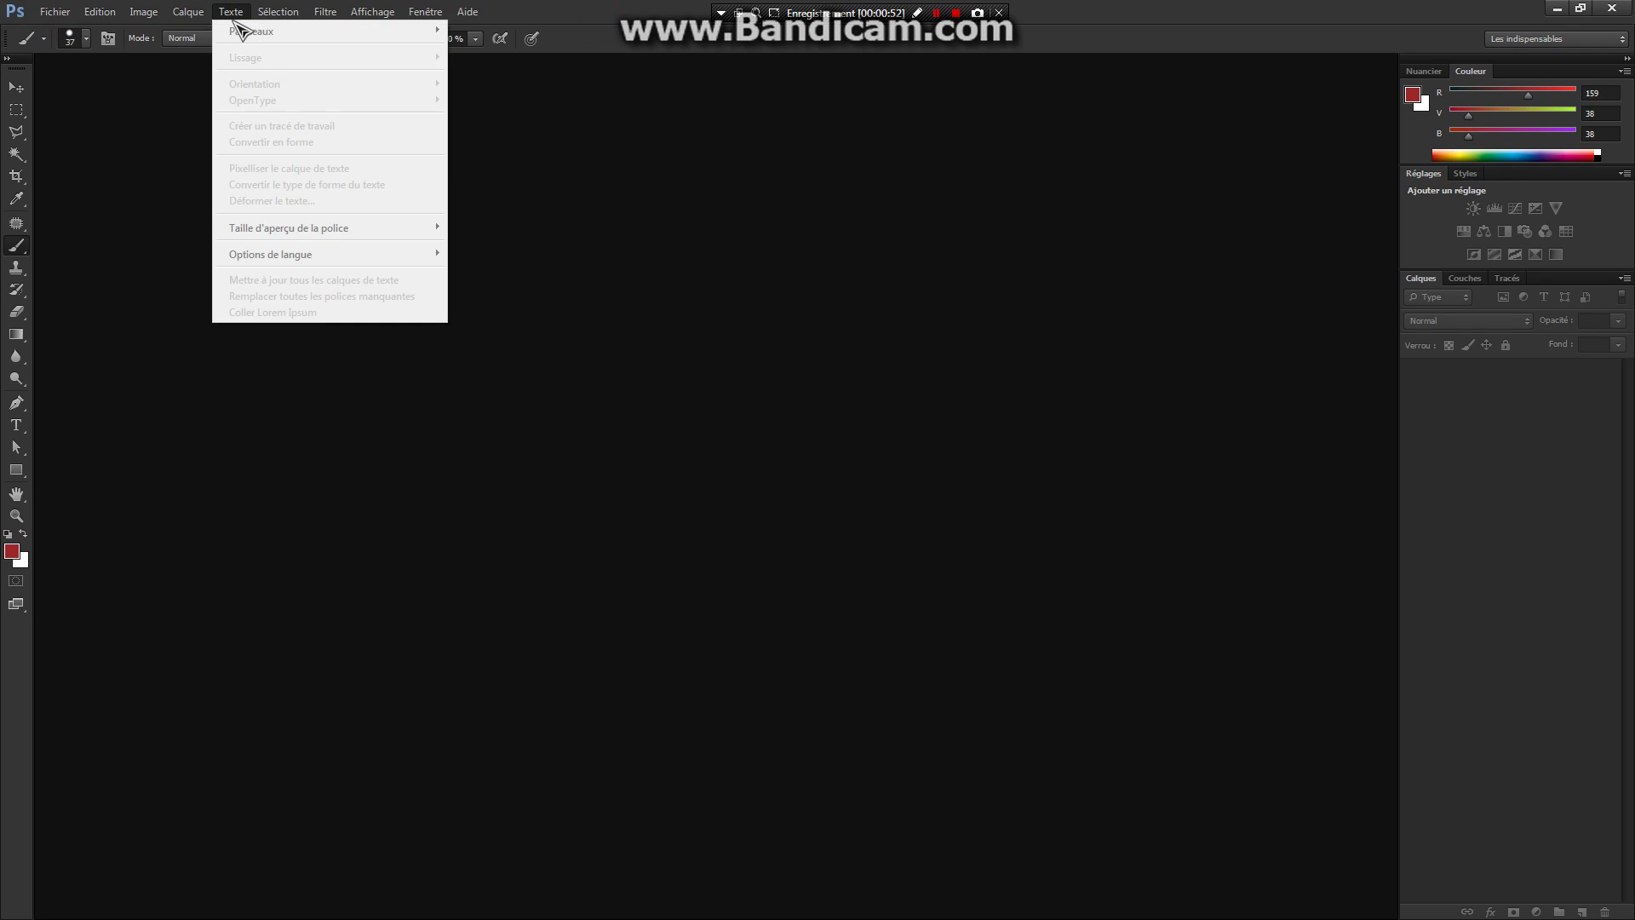
click(565, 13)
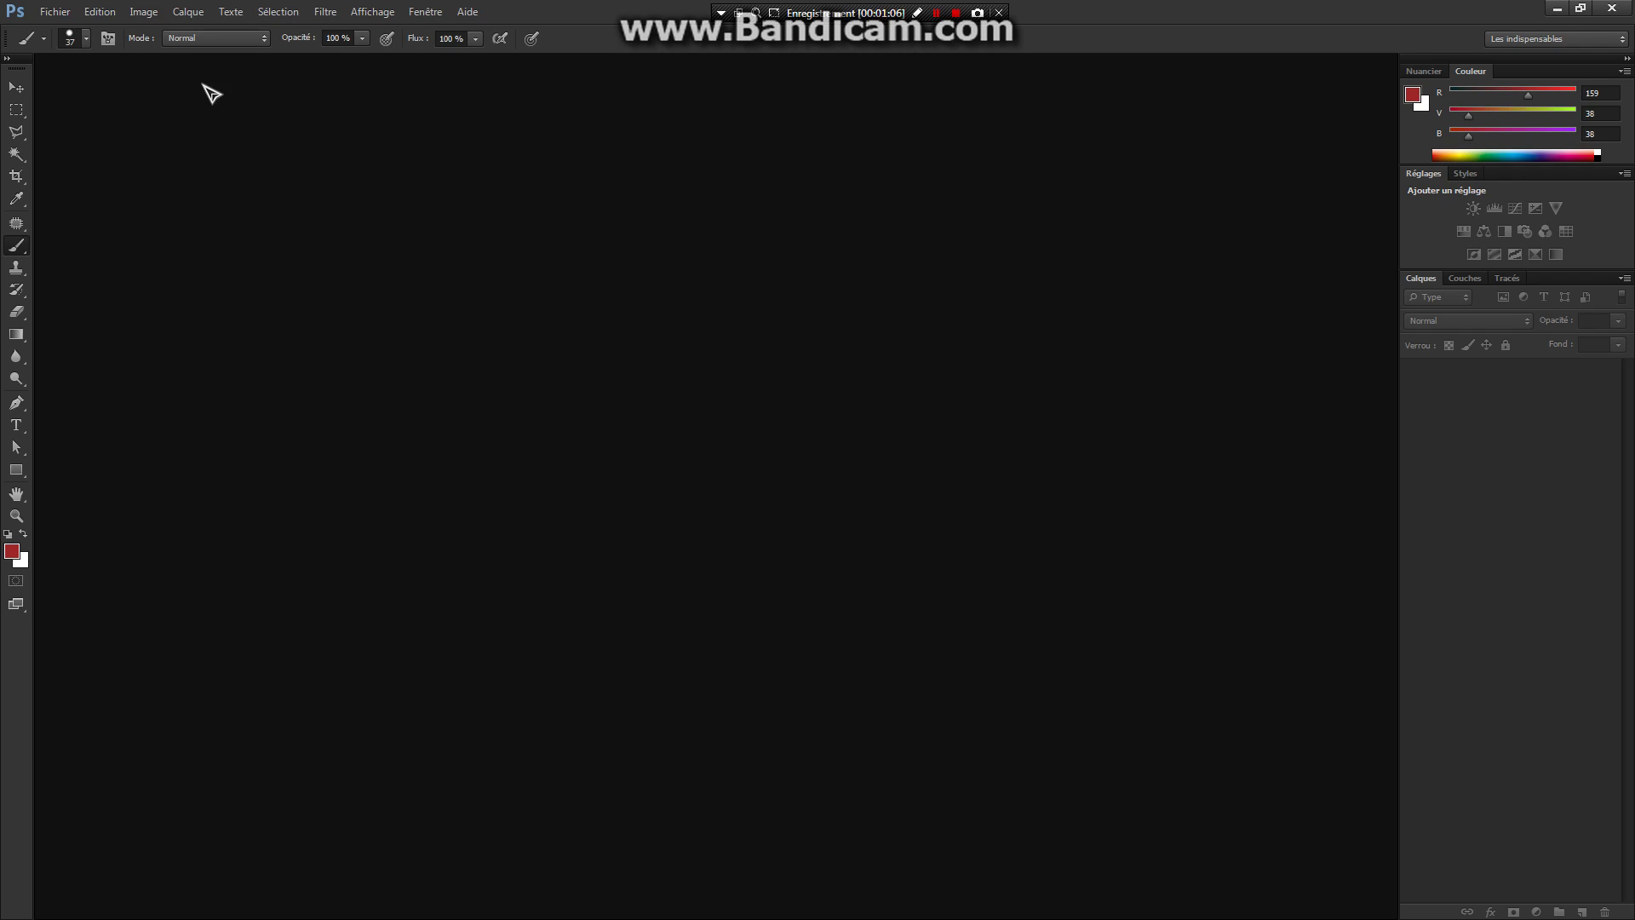
Compare the options of the Pen, Text, Brush, Clone Stamp and Lasso tools, ending with the Rectangular Marquee tool
click(16, 403)
click(17, 426)
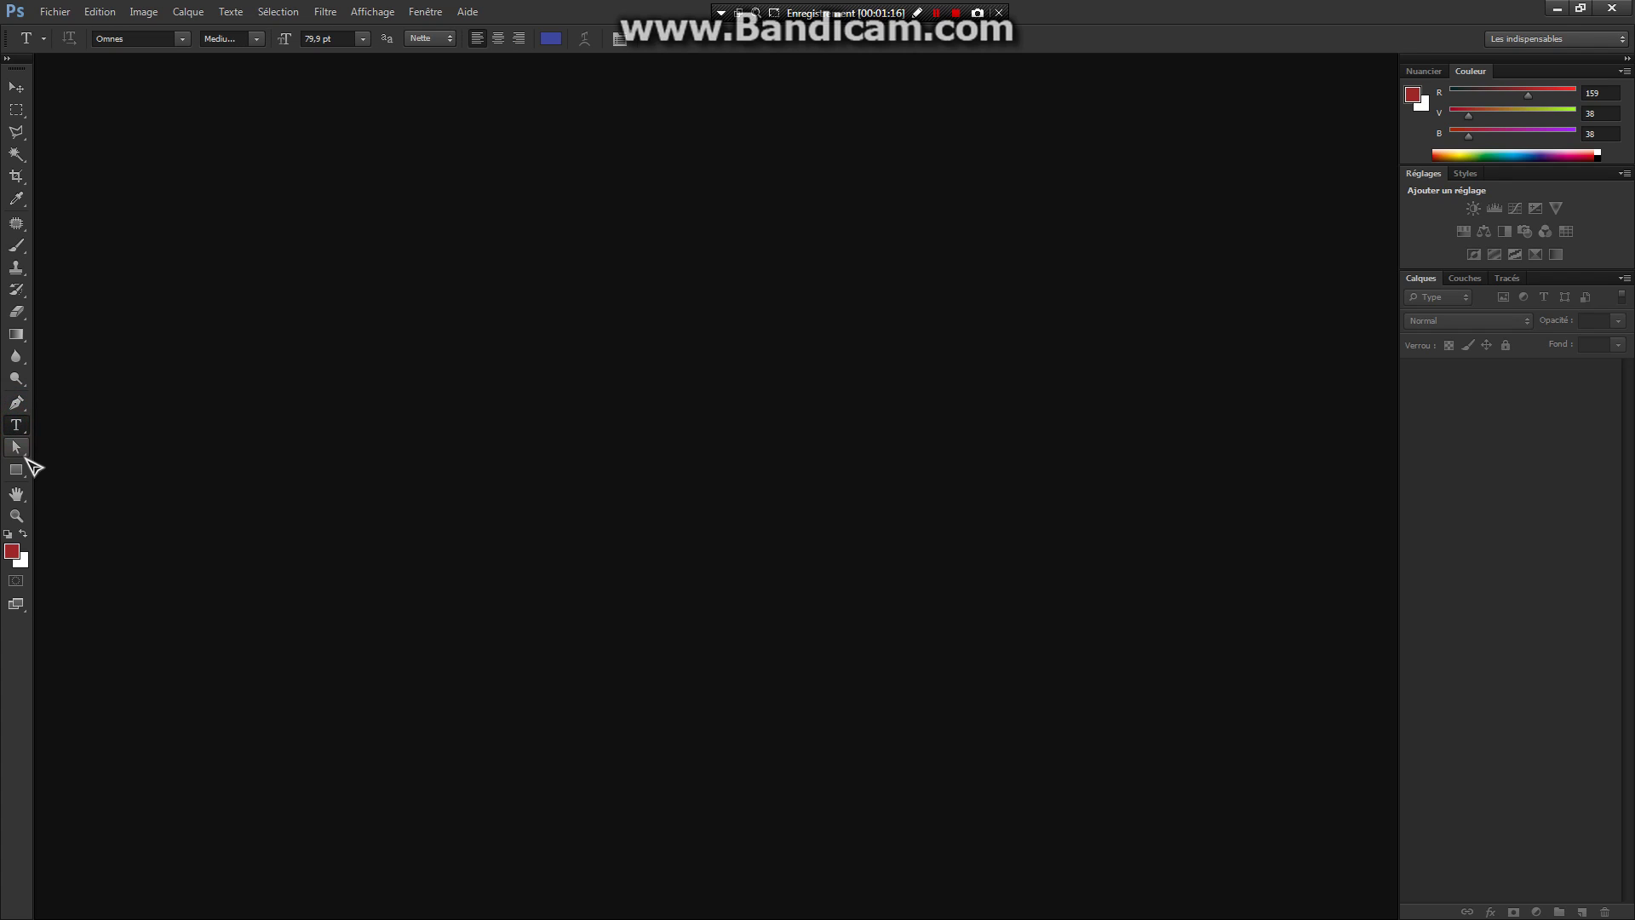
click(16, 246)
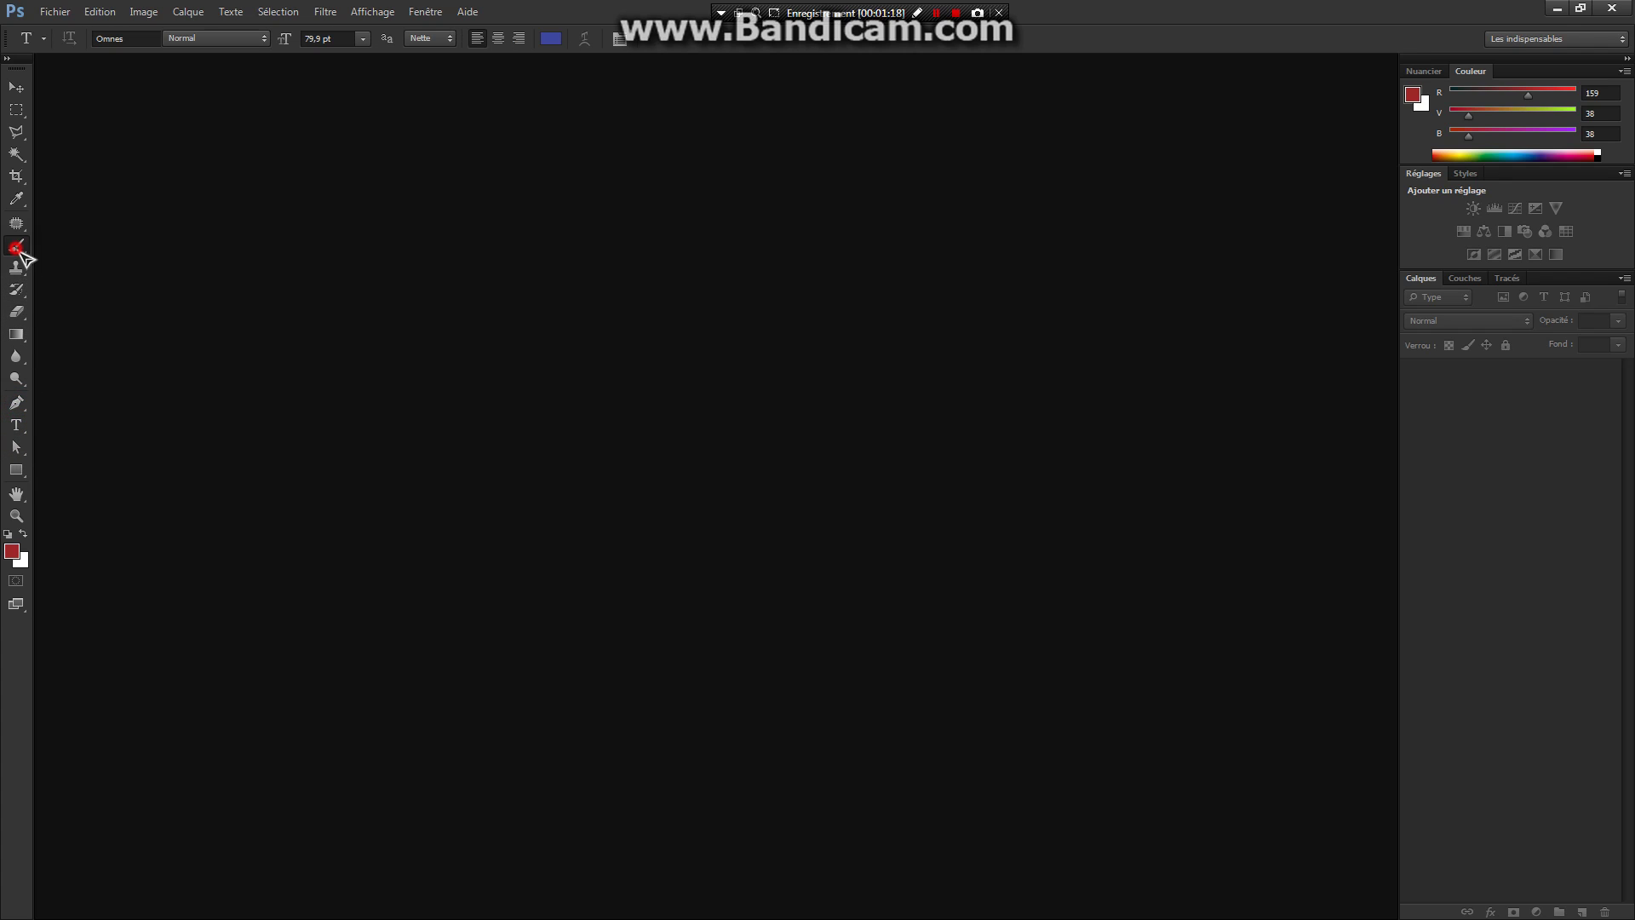
click(20, 271)
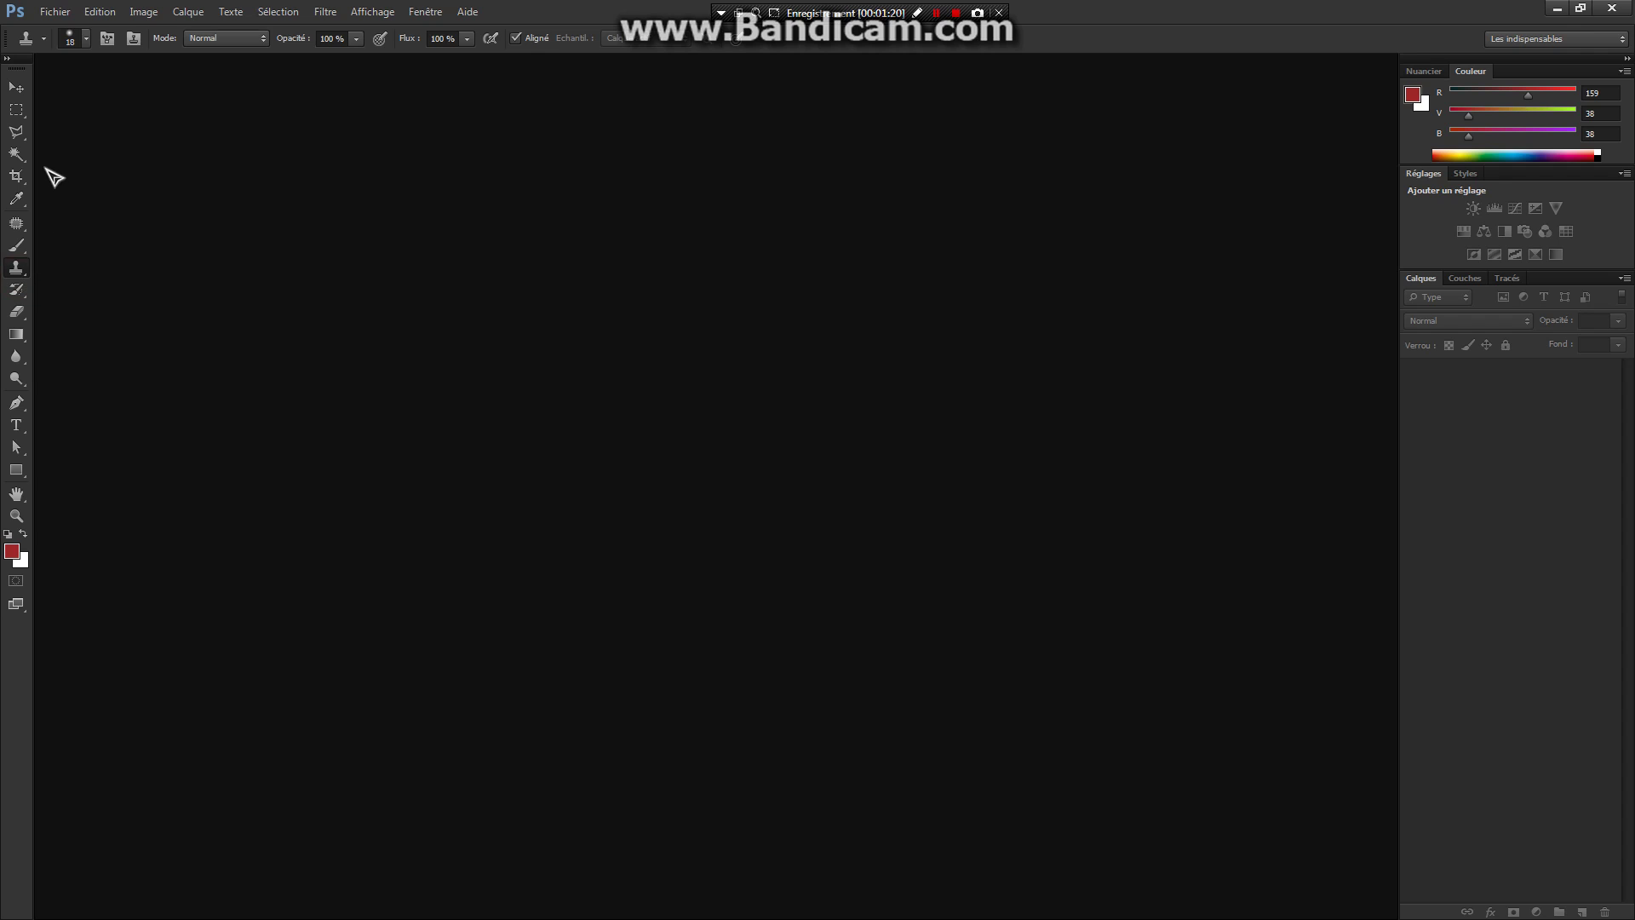
click(16, 132)
click(15, 111)
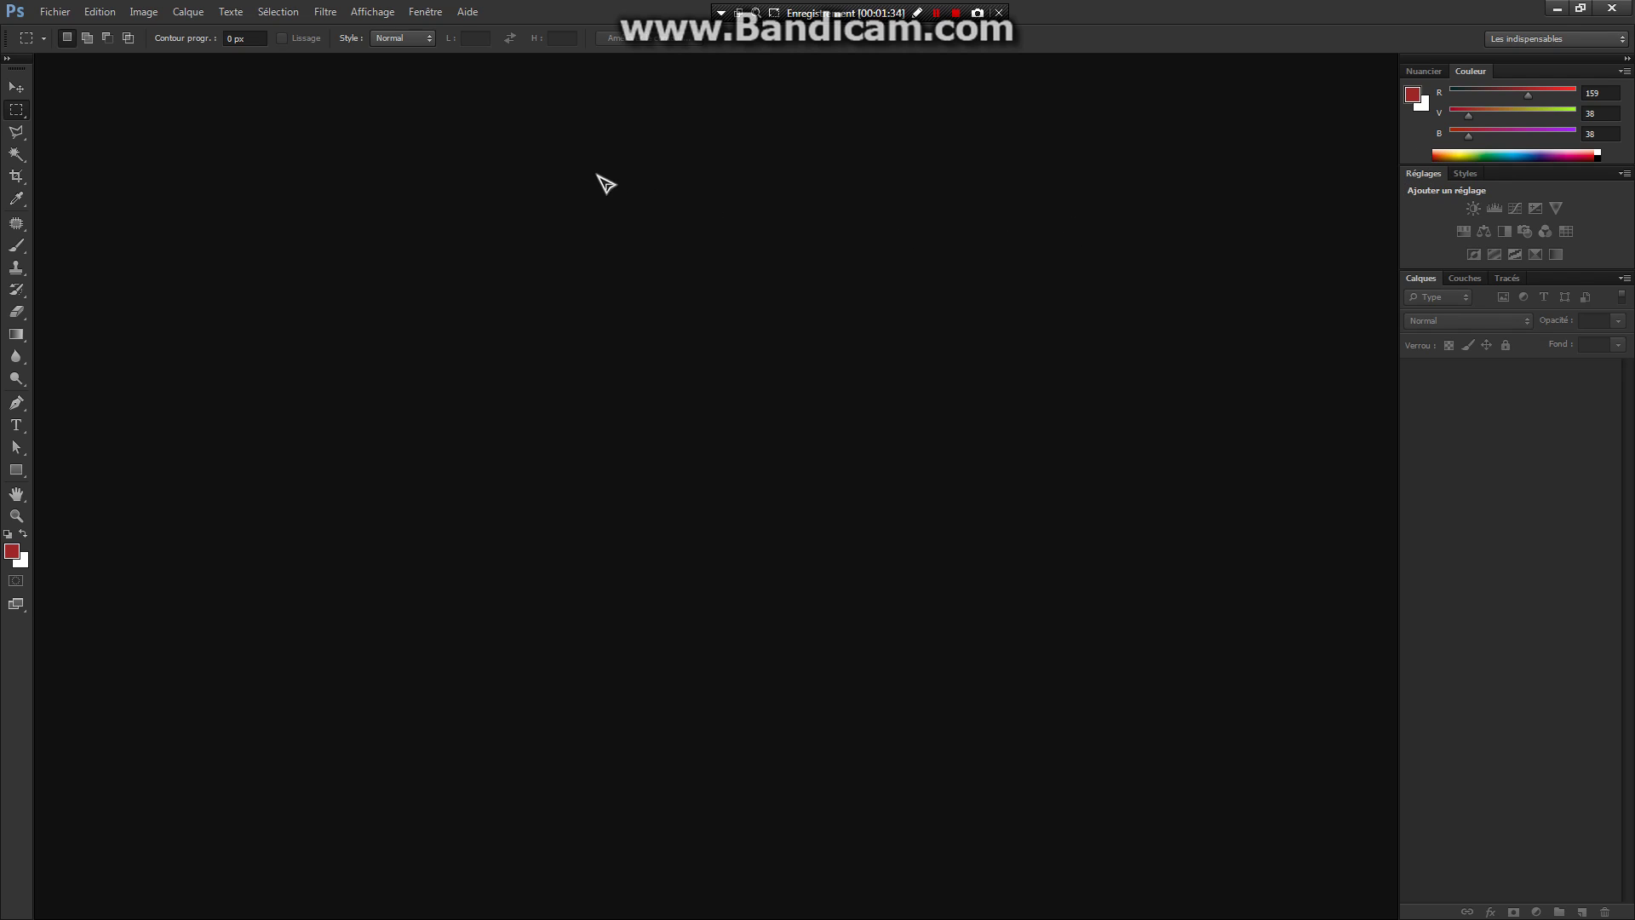
click(425, 14)
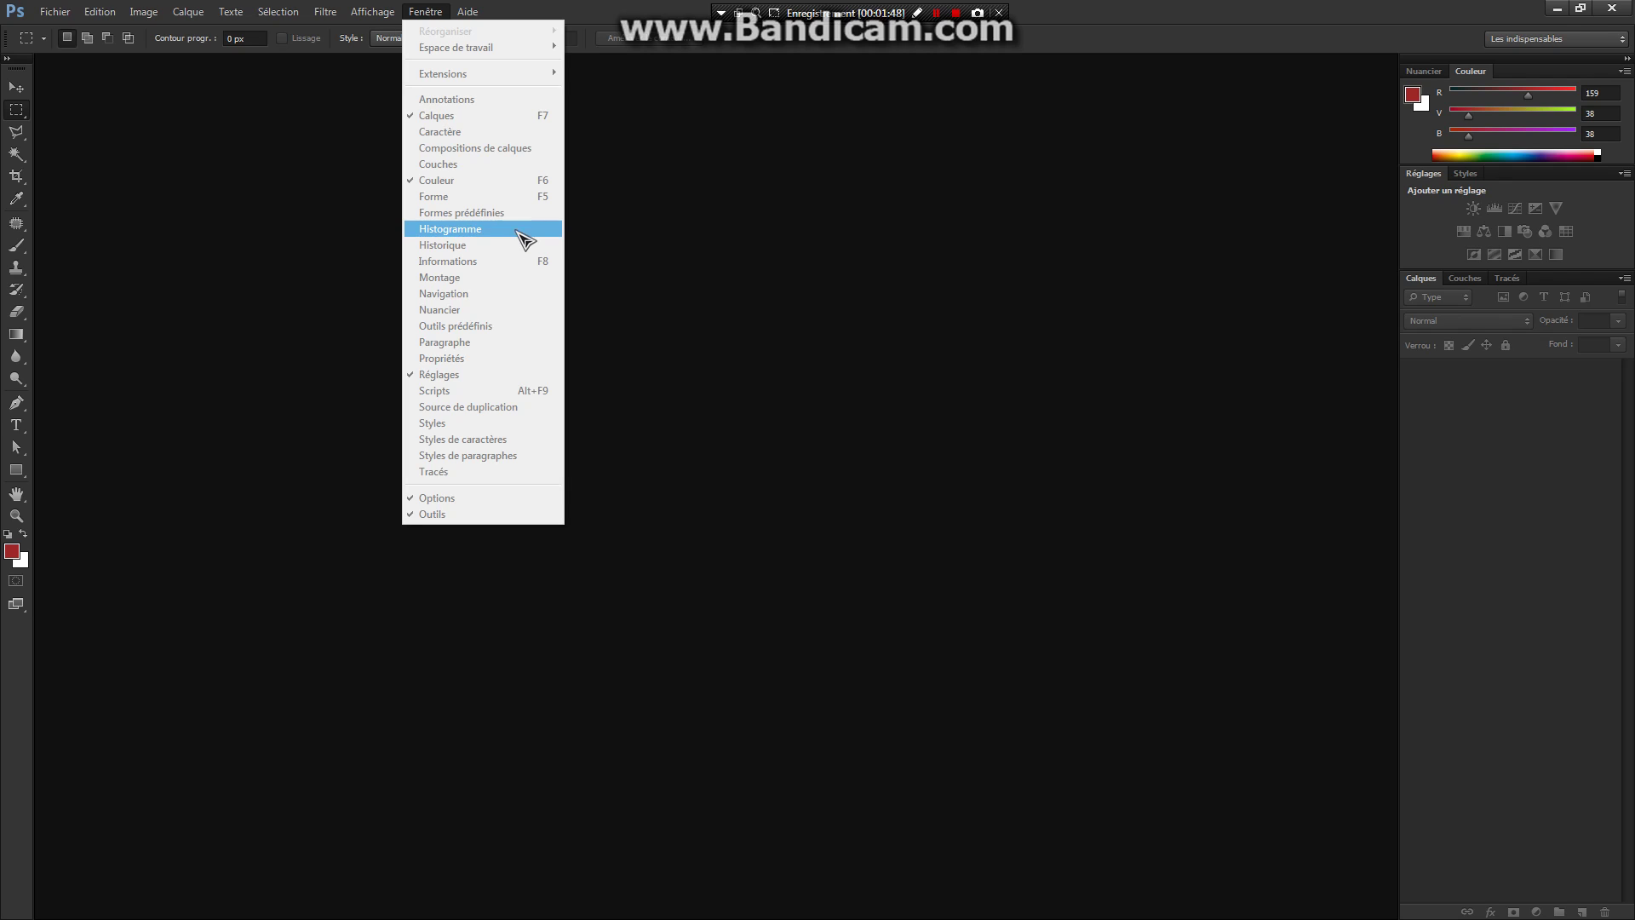
click(1082, 38)
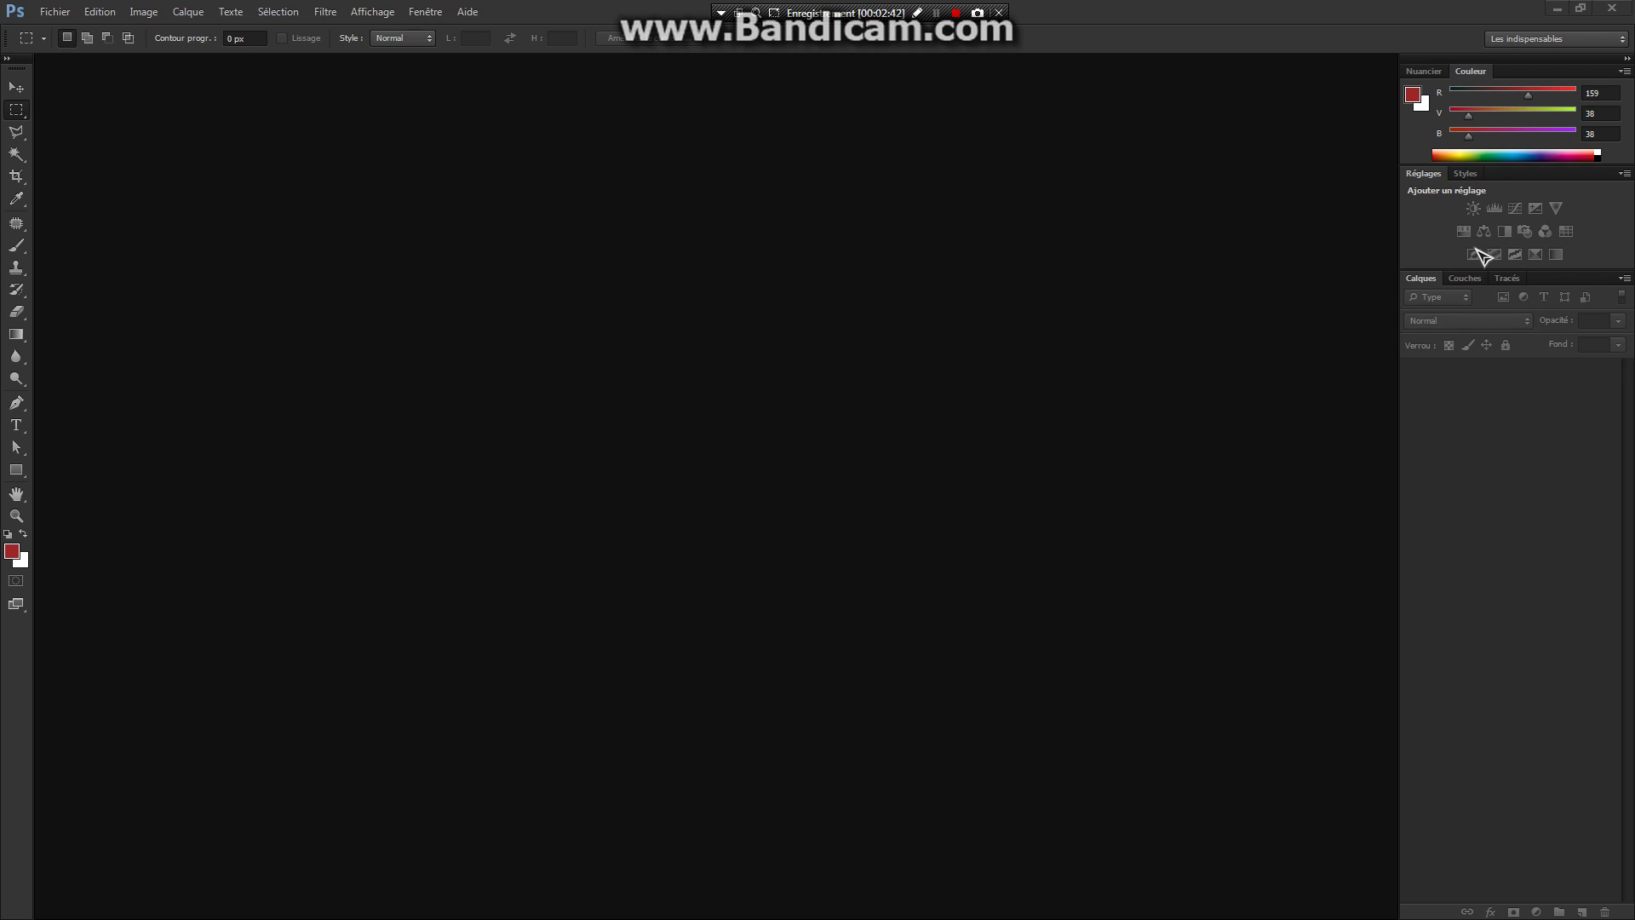
Detach the Réglages and Styles panels from the dock and close both
click(1426, 175)
drag(1426, 176, 931, 241)
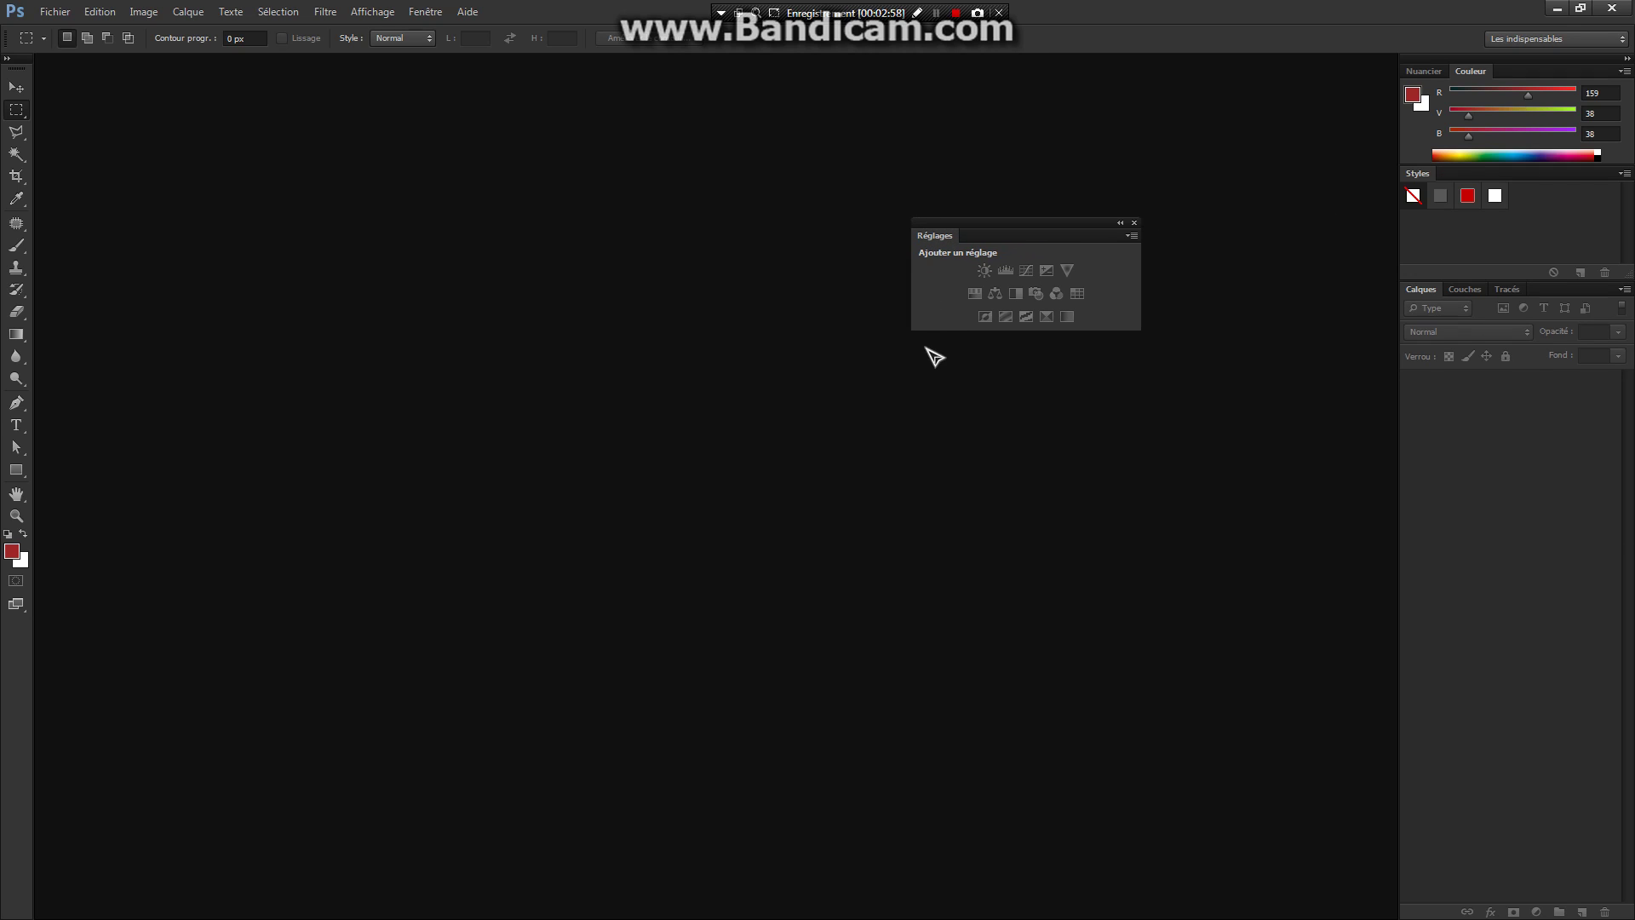
click(1136, 223)
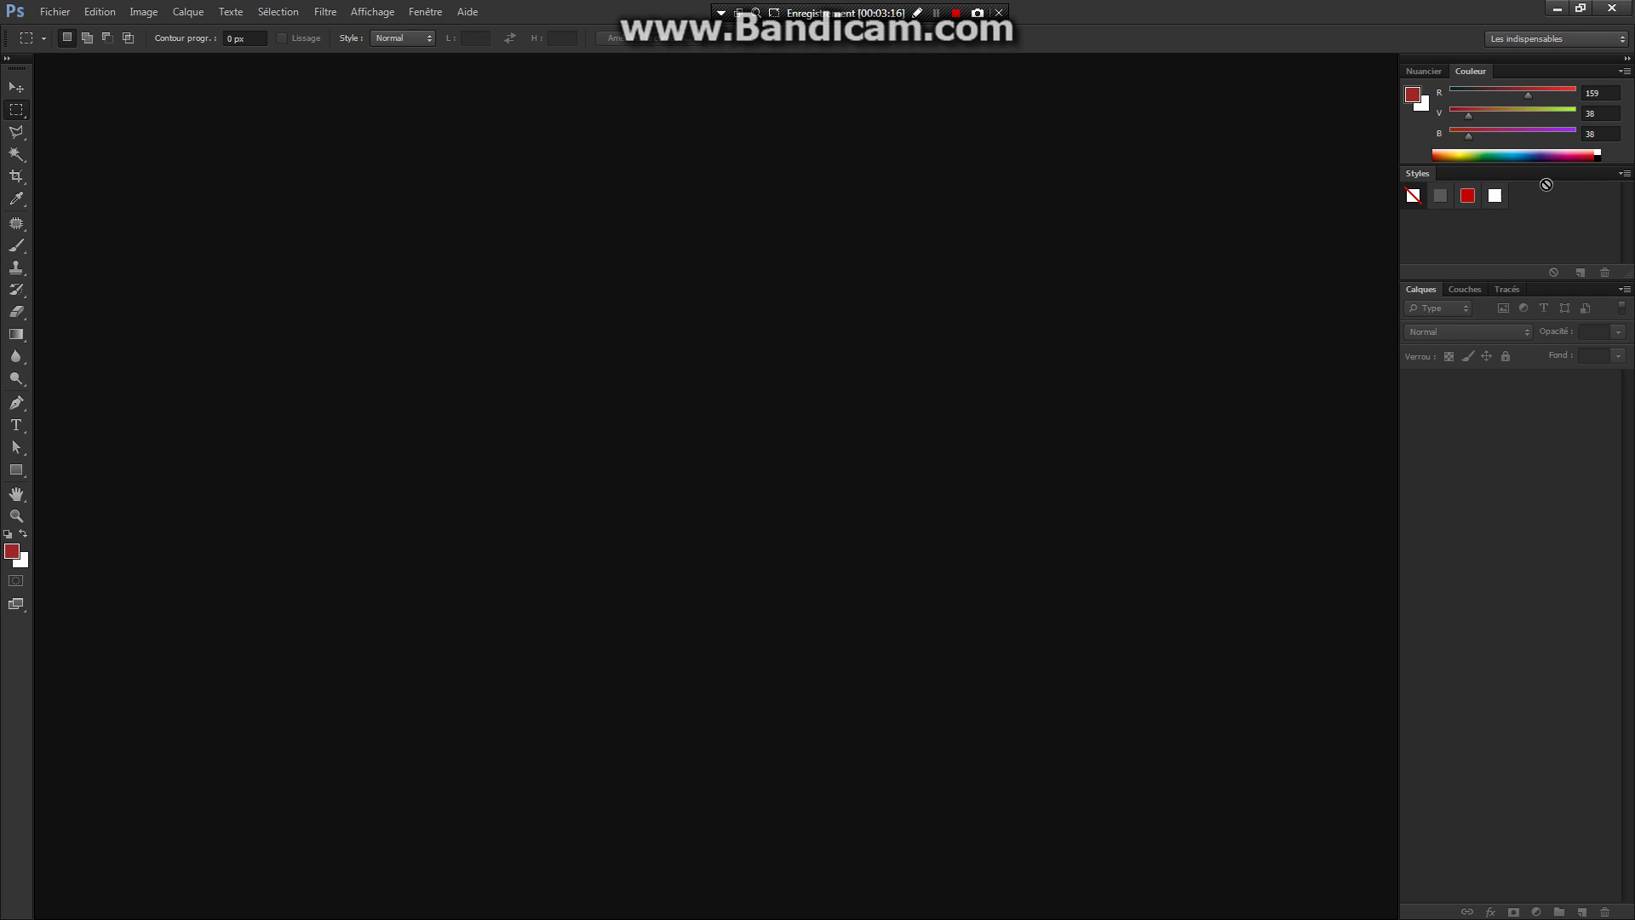
drag(1420, 175, 1076, 219)
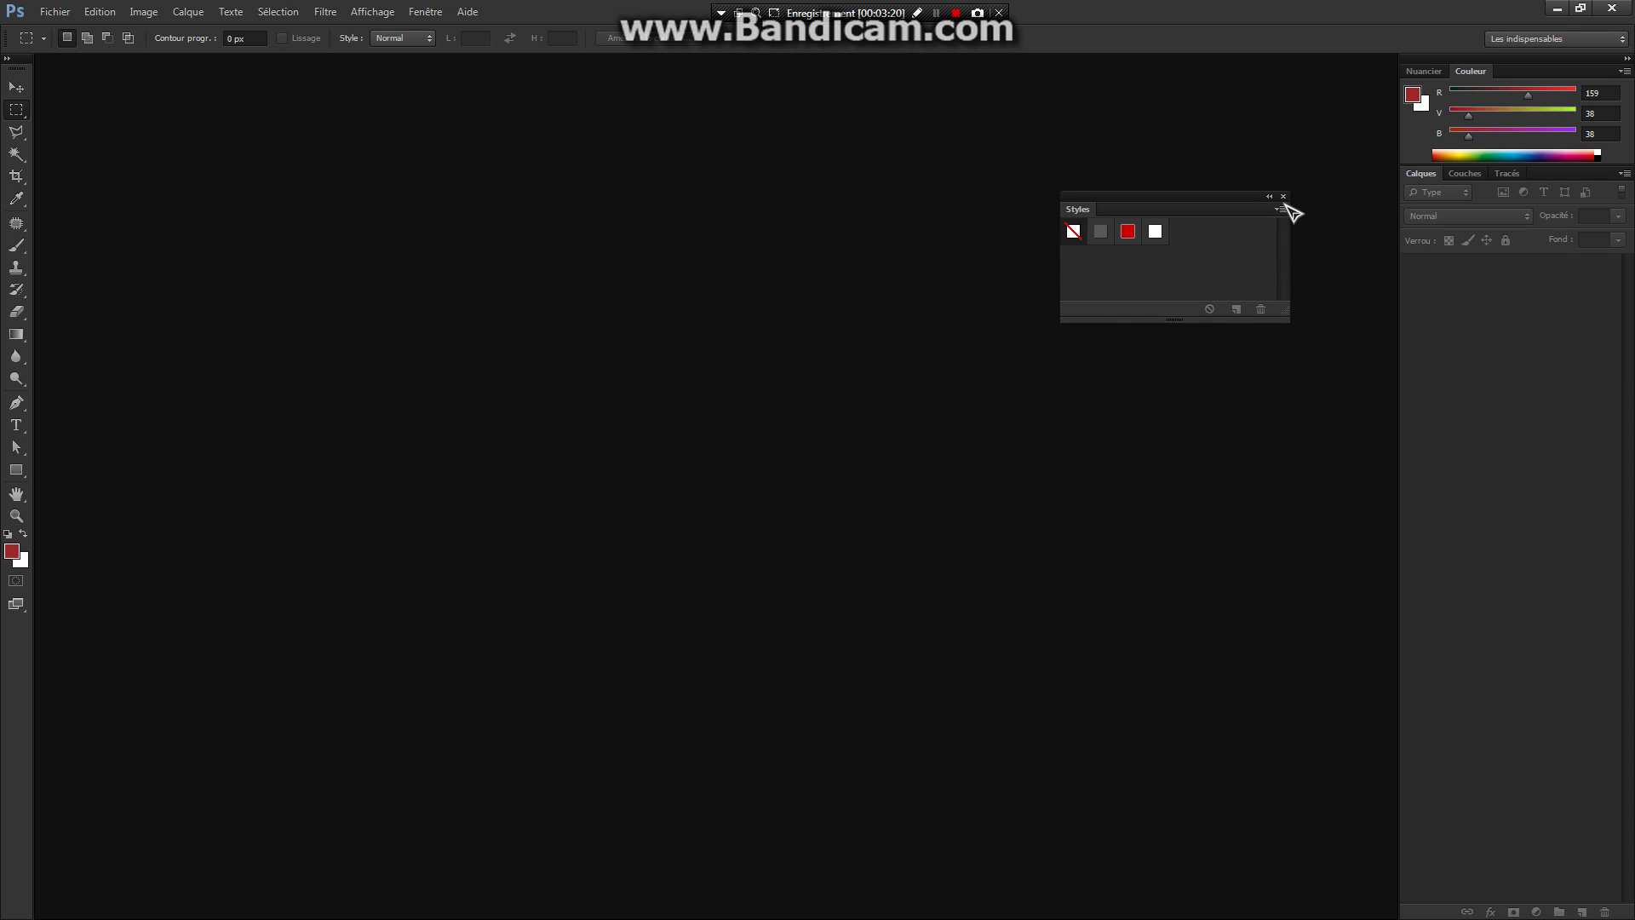
click(1283, 198)
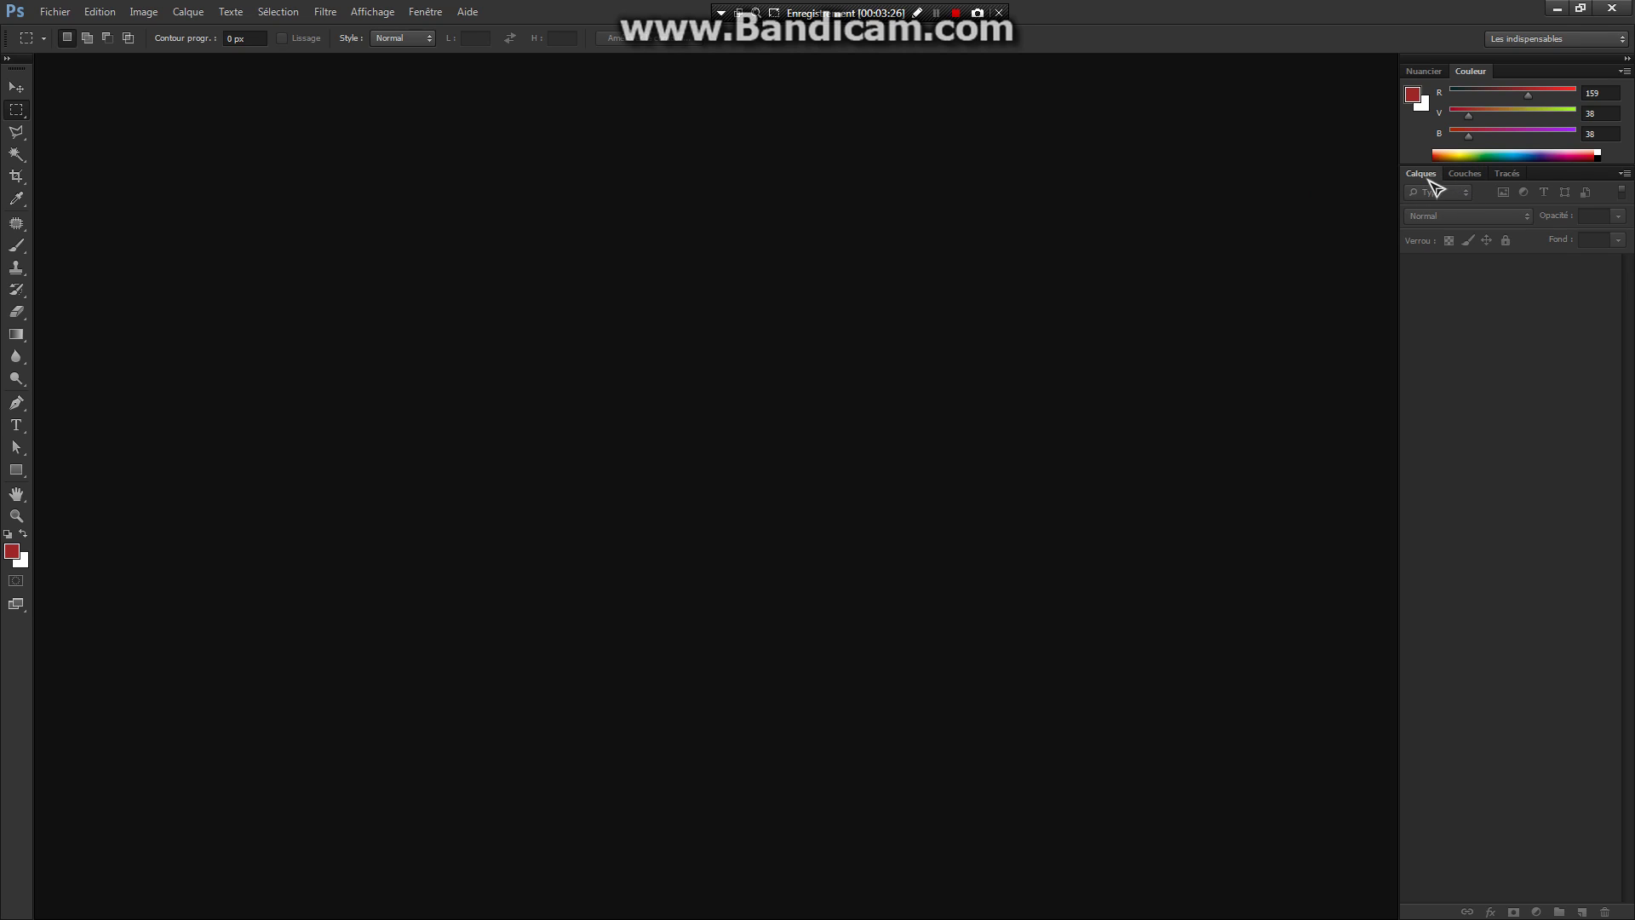
Detach and close the Couches and Tracés panels, keeping only Calques in their group
click(1463, 176)
click(1508, 175)
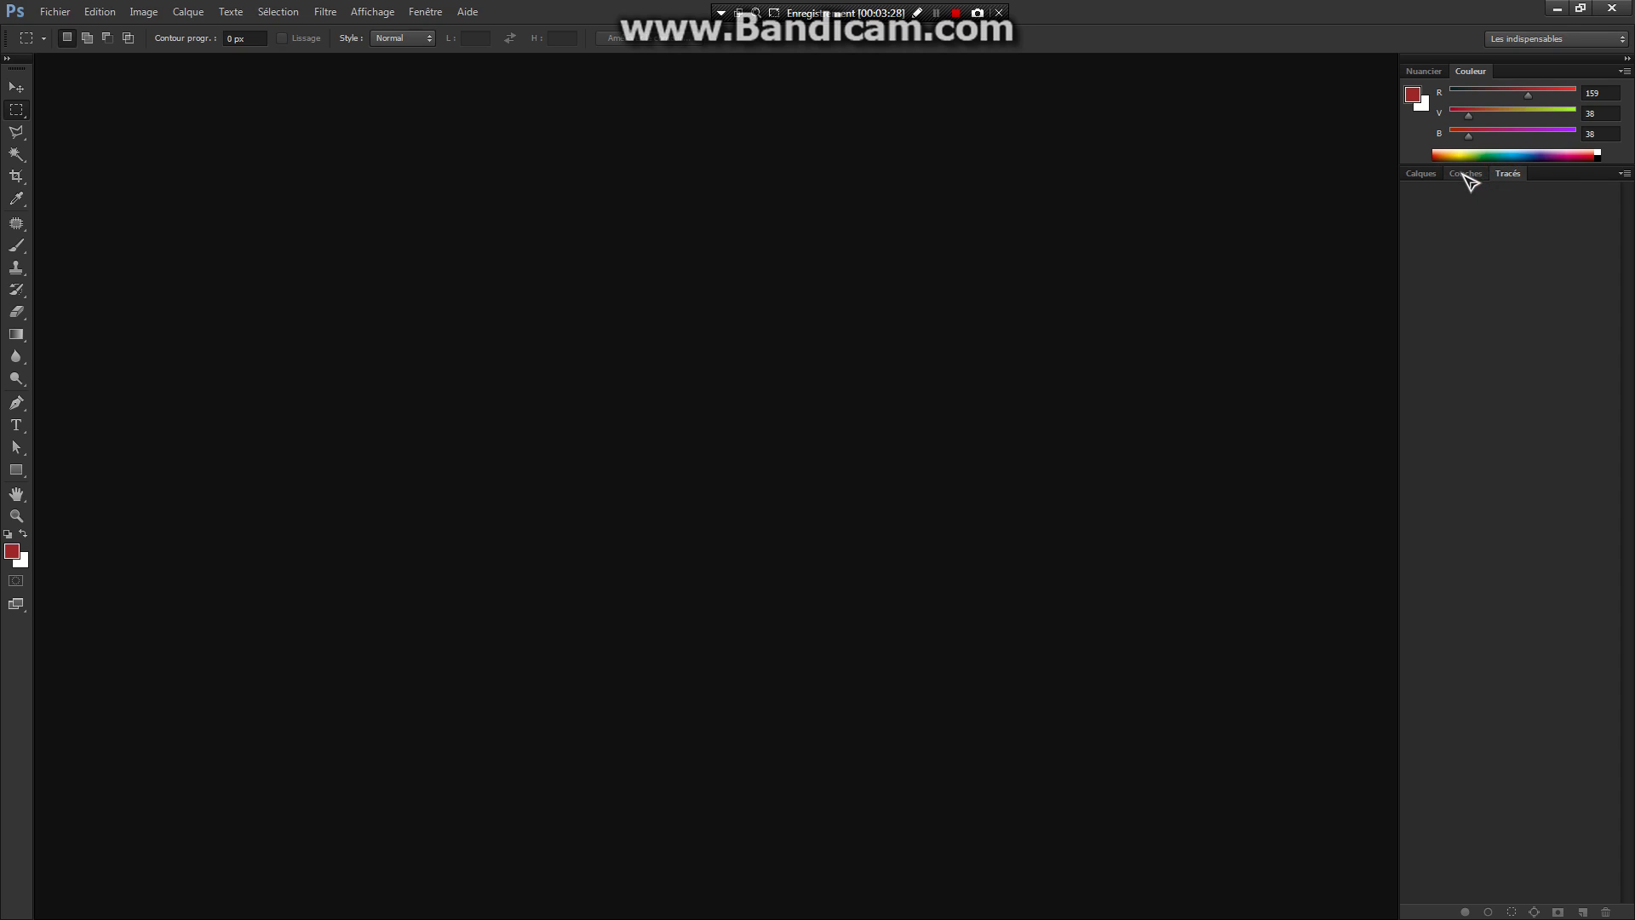
click(1420, 173)
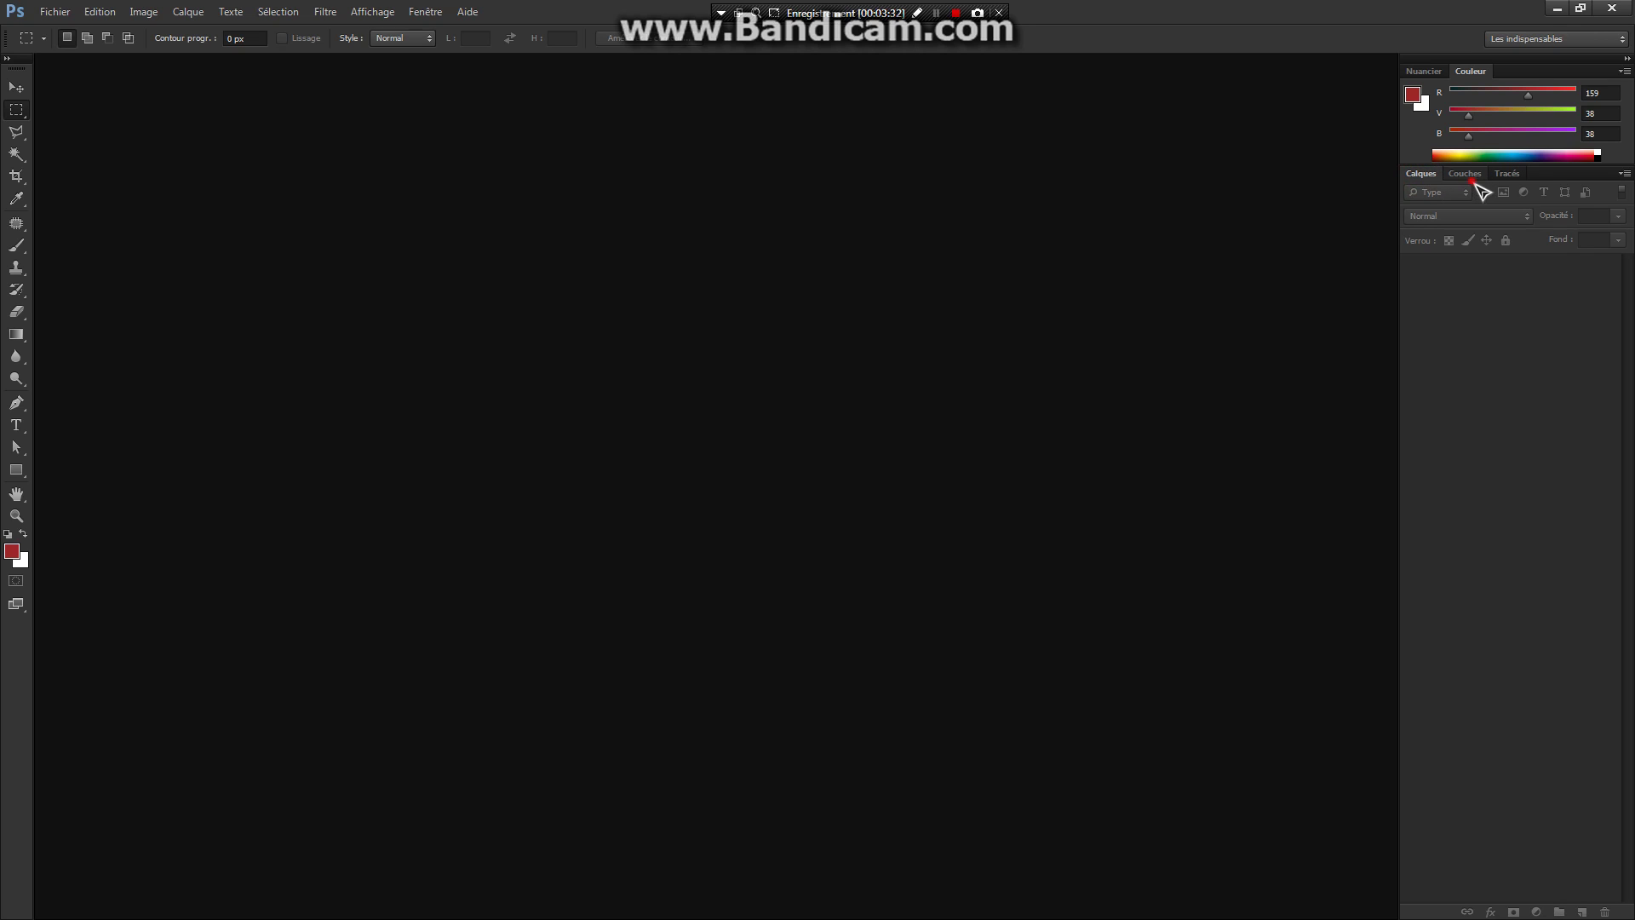
click(1465, 175)
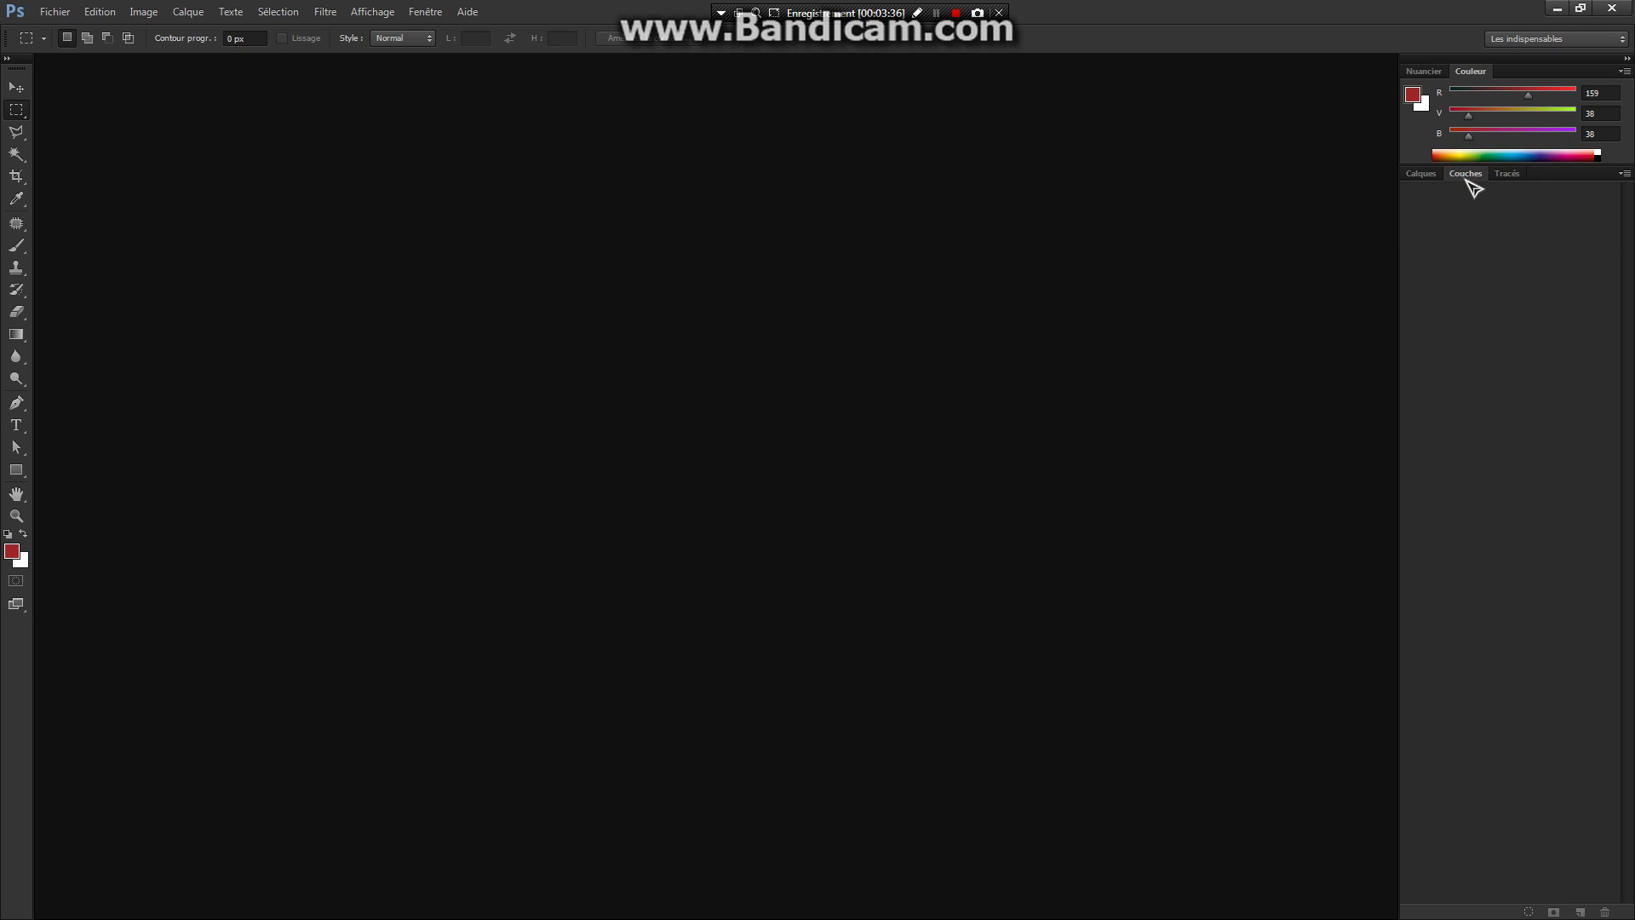
drag(1479, 176, 1086, 153)
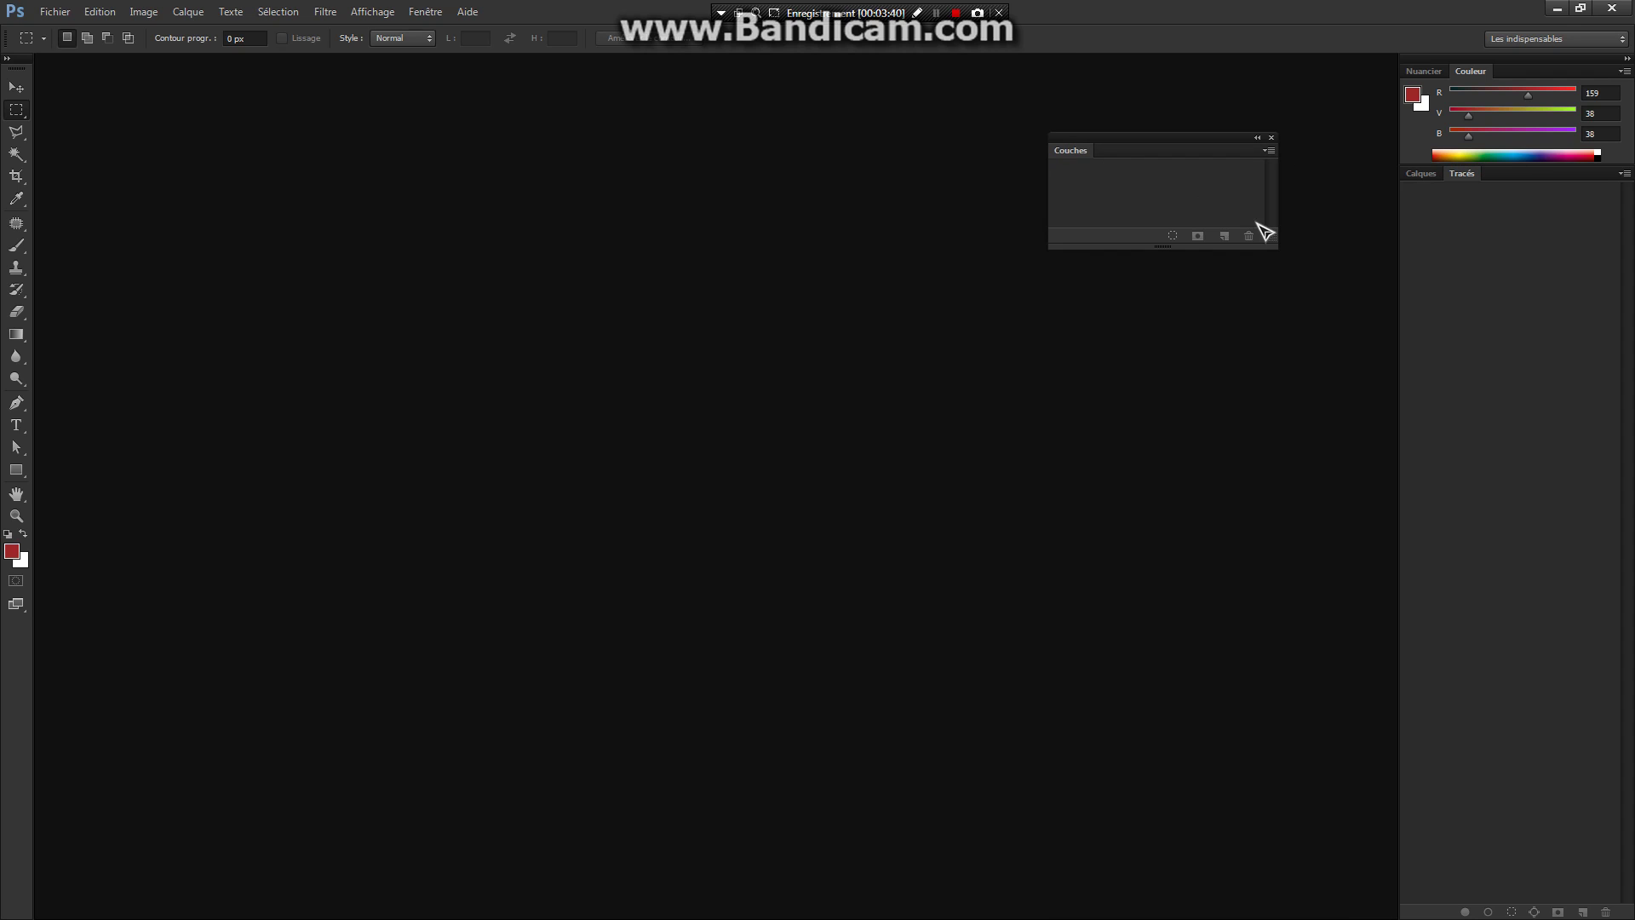
click(1421, 175)
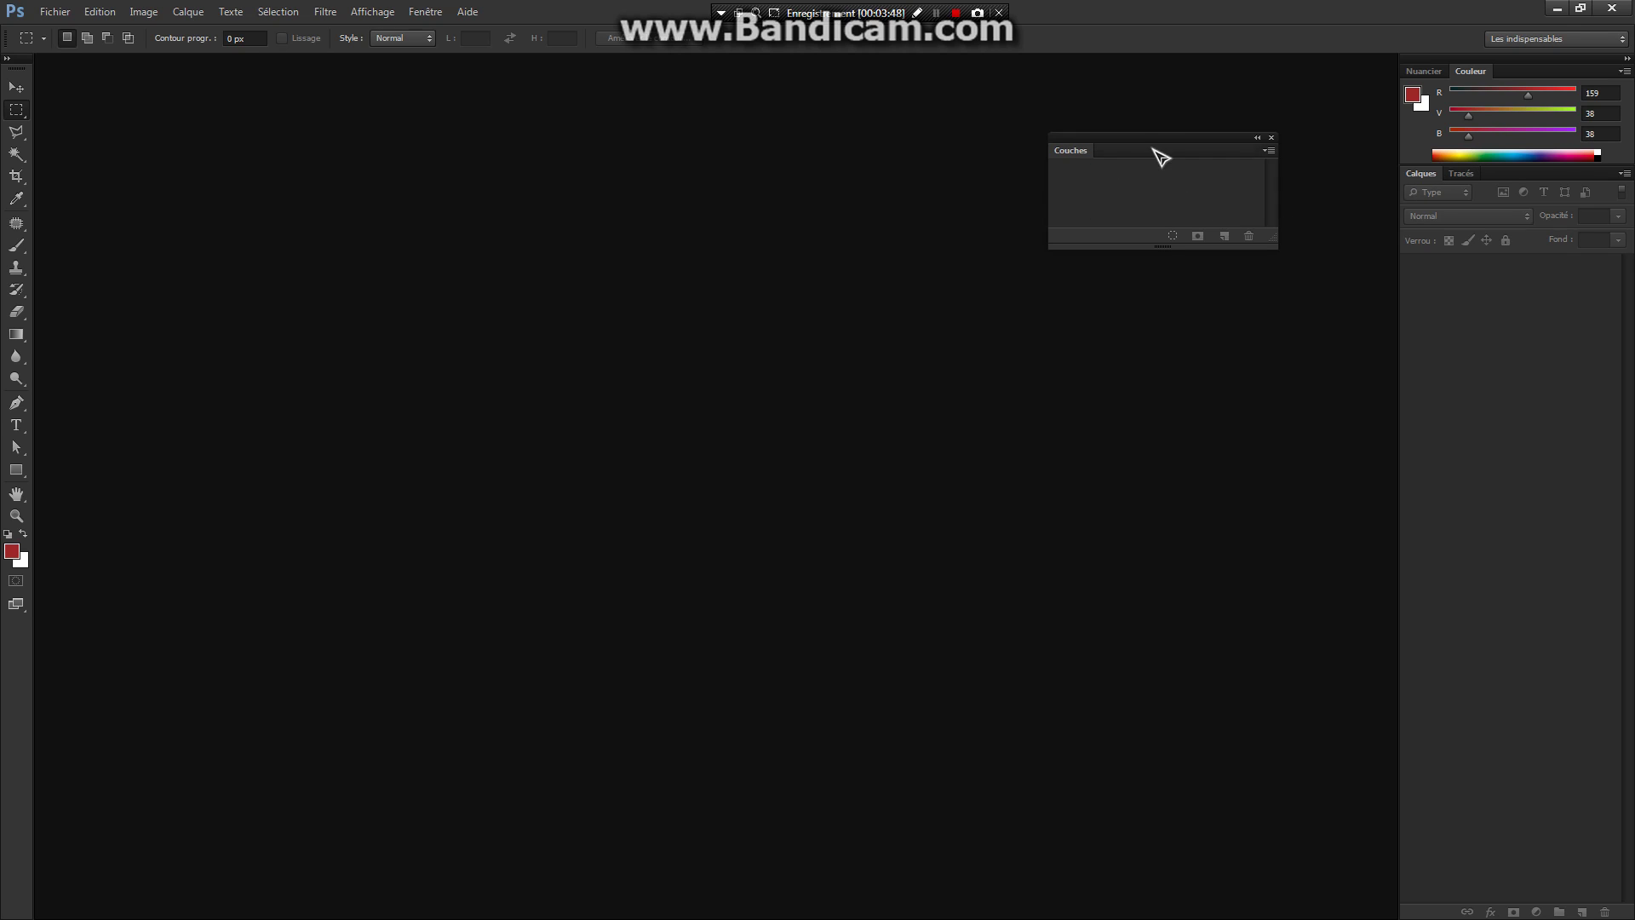
click(1271, 138)
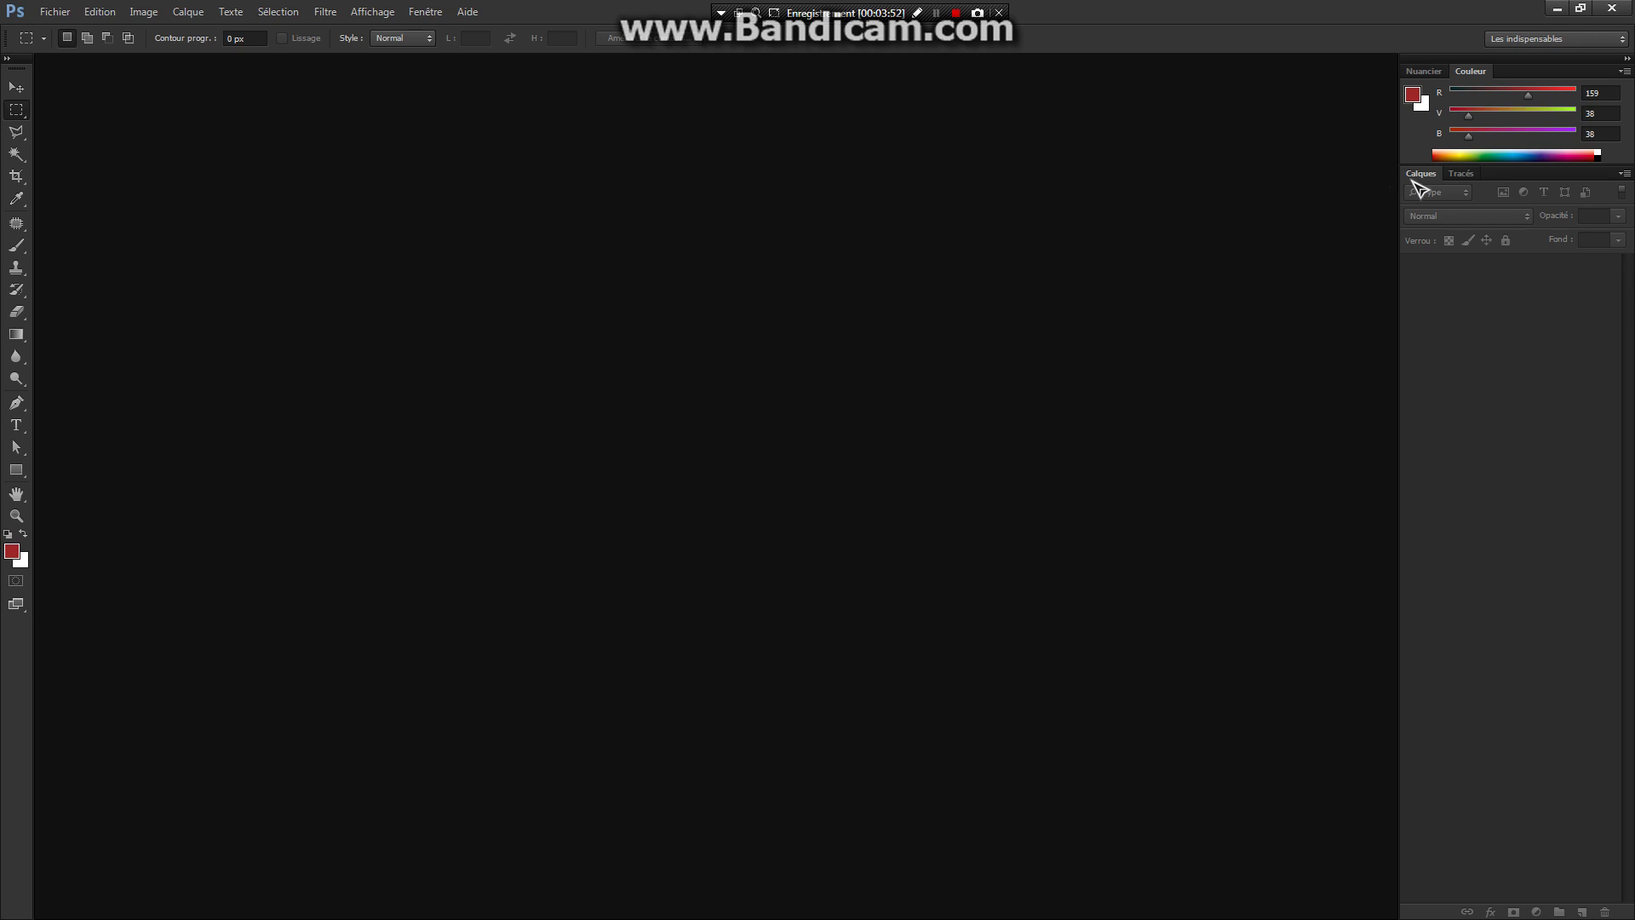
click(1461, 174)
drag(1459, 182, 1051, 205)
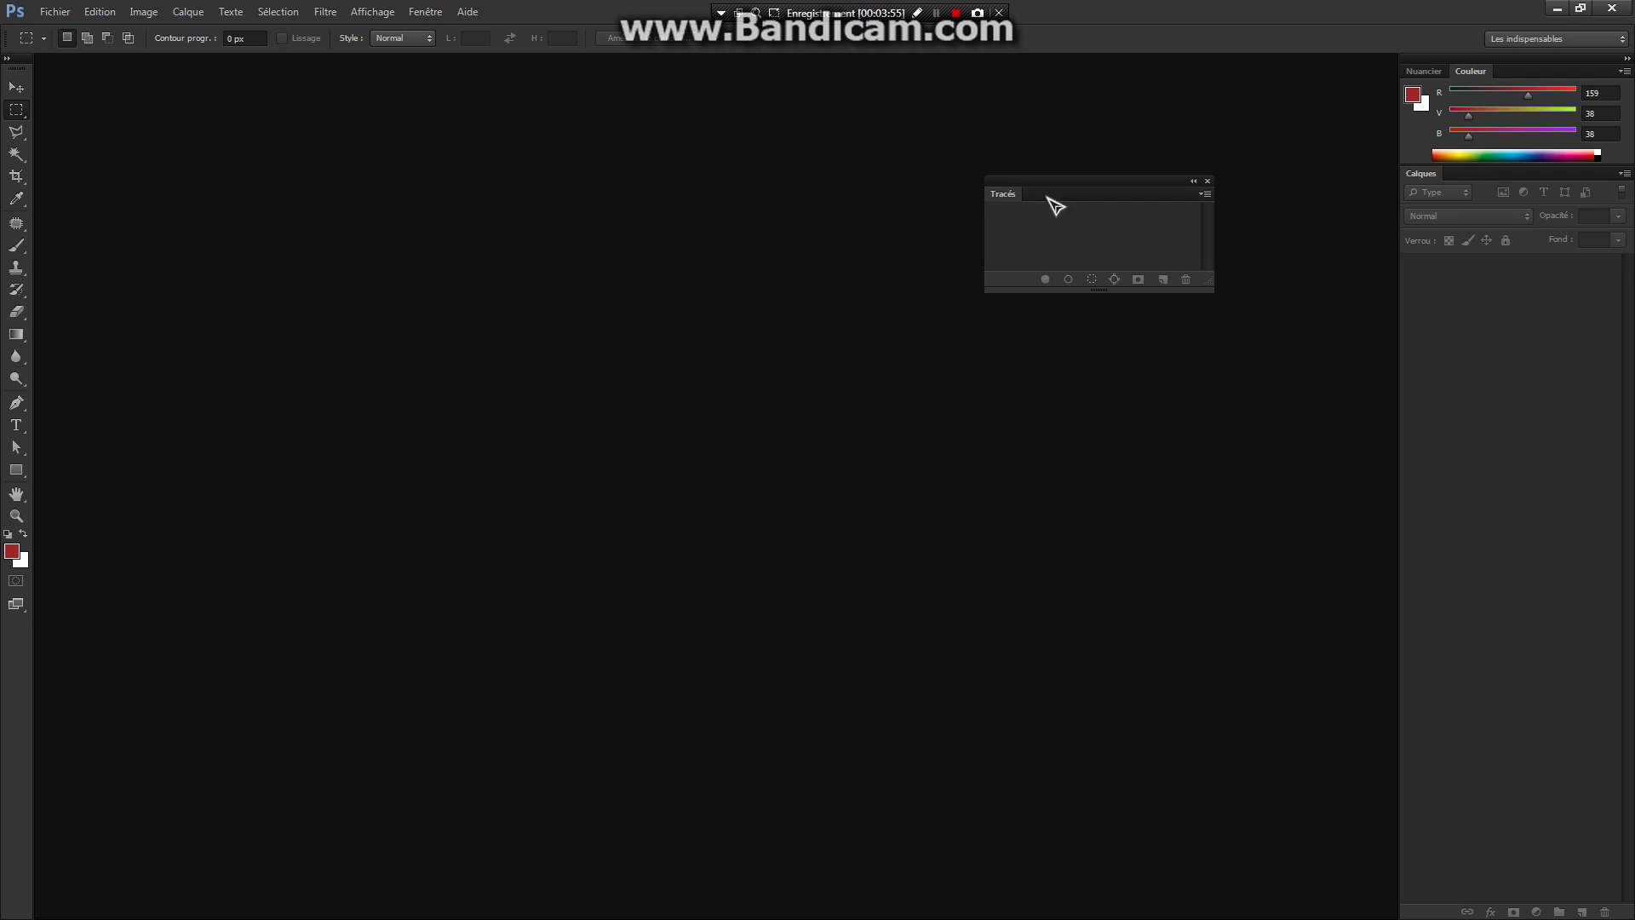
click(1208, 181)
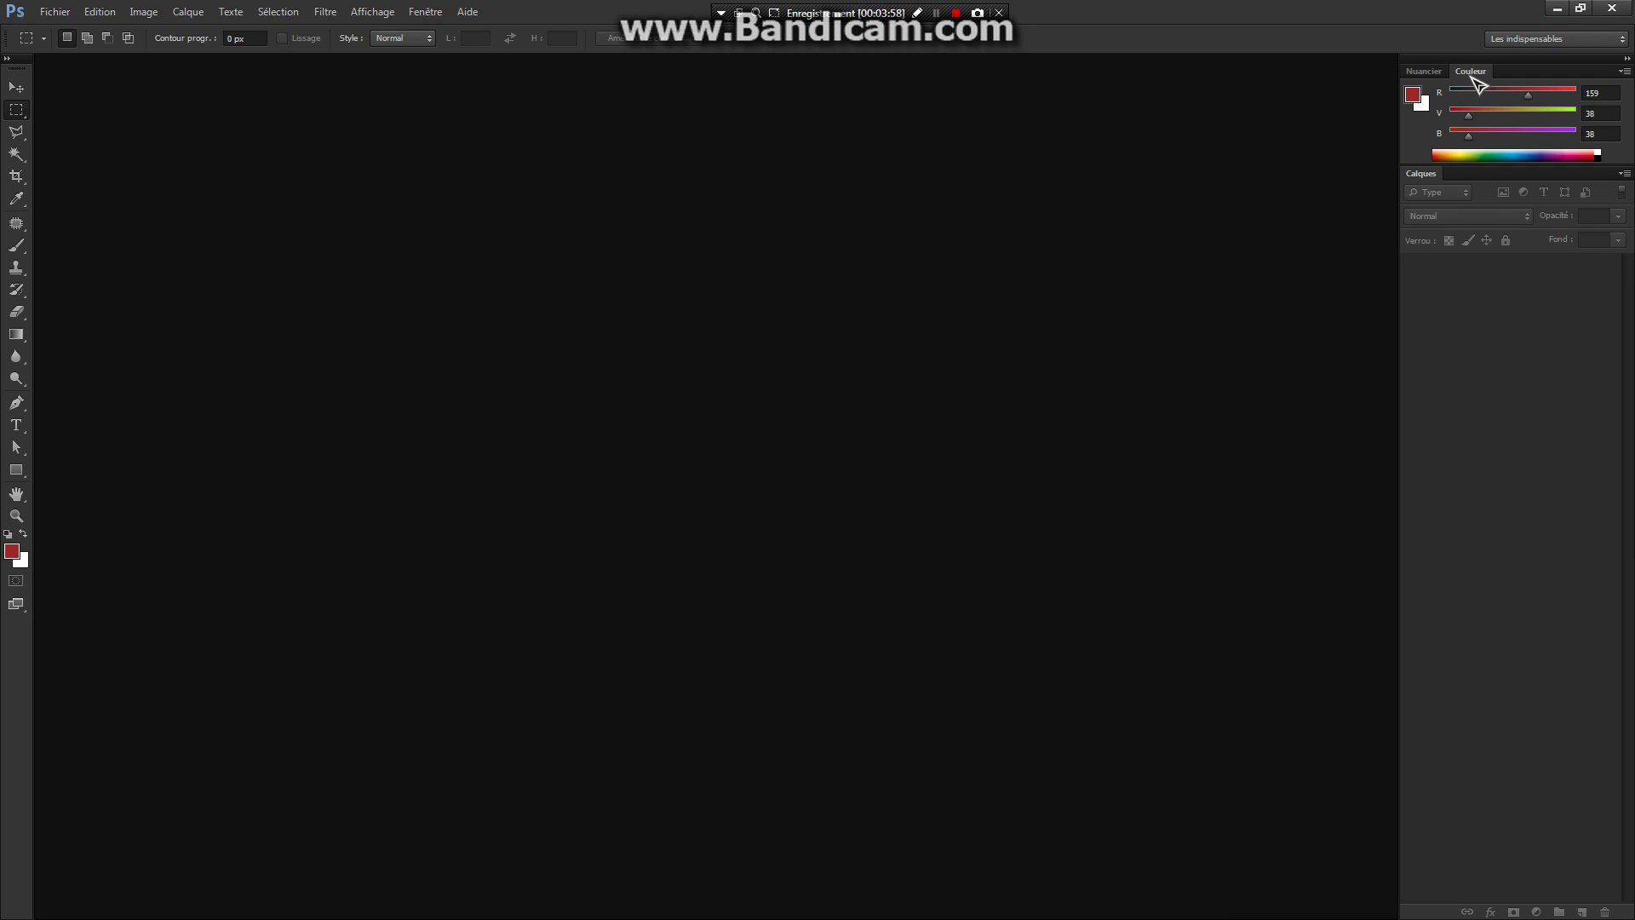
Detach and close the Couleur and Nuancier panels above the Calques panel
drag(1473, 75, 977, 215)
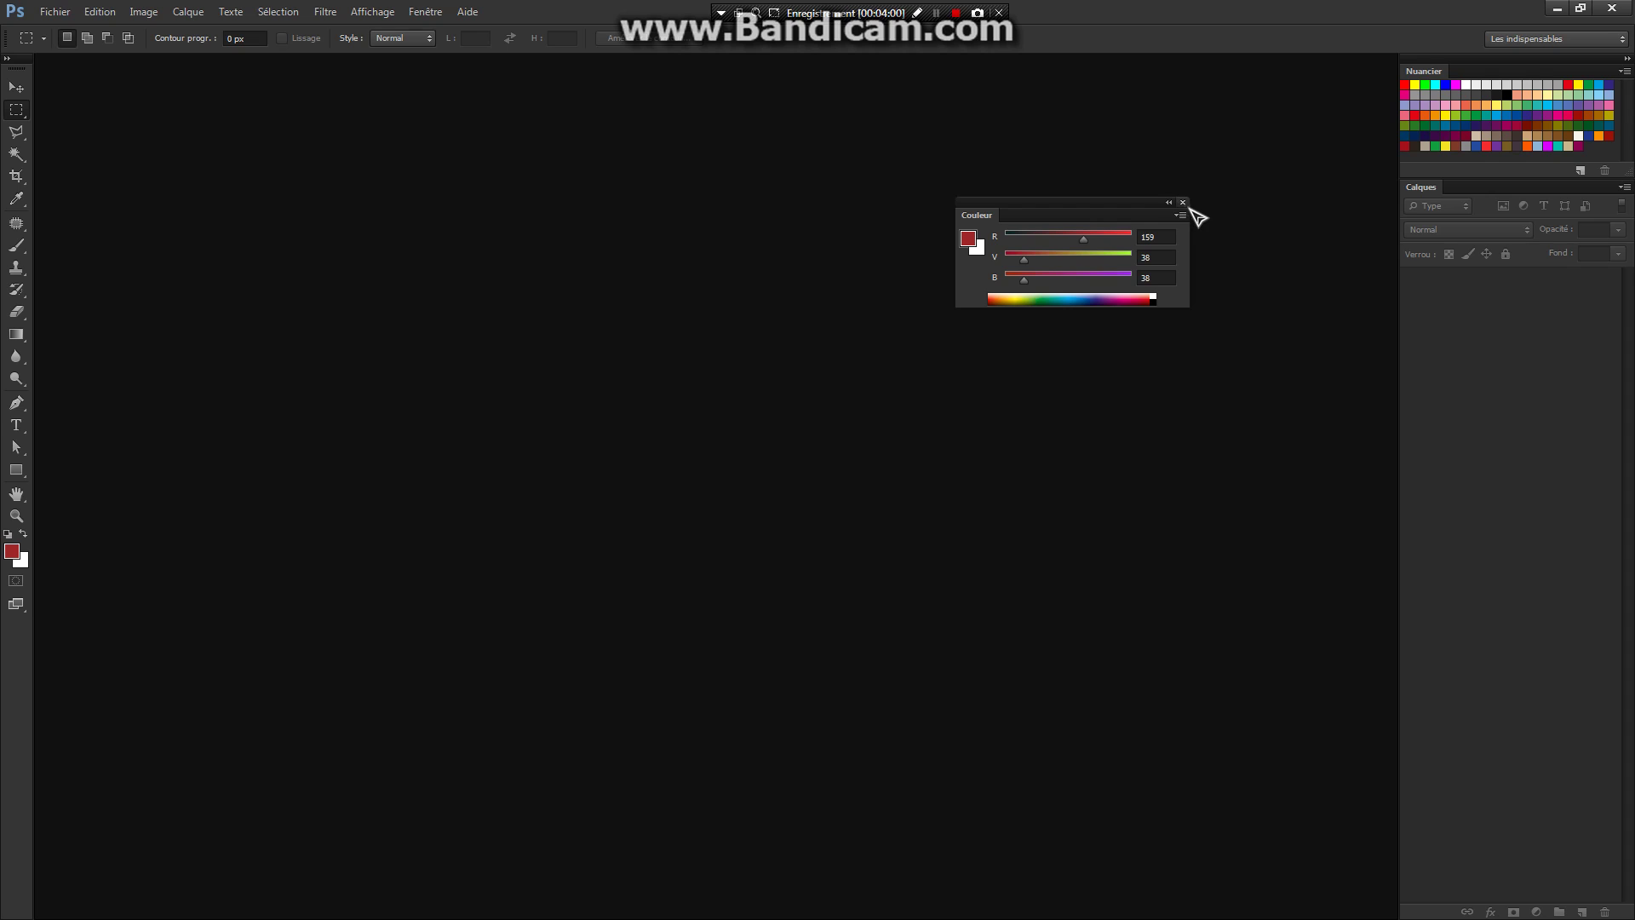
click(1183, 202)
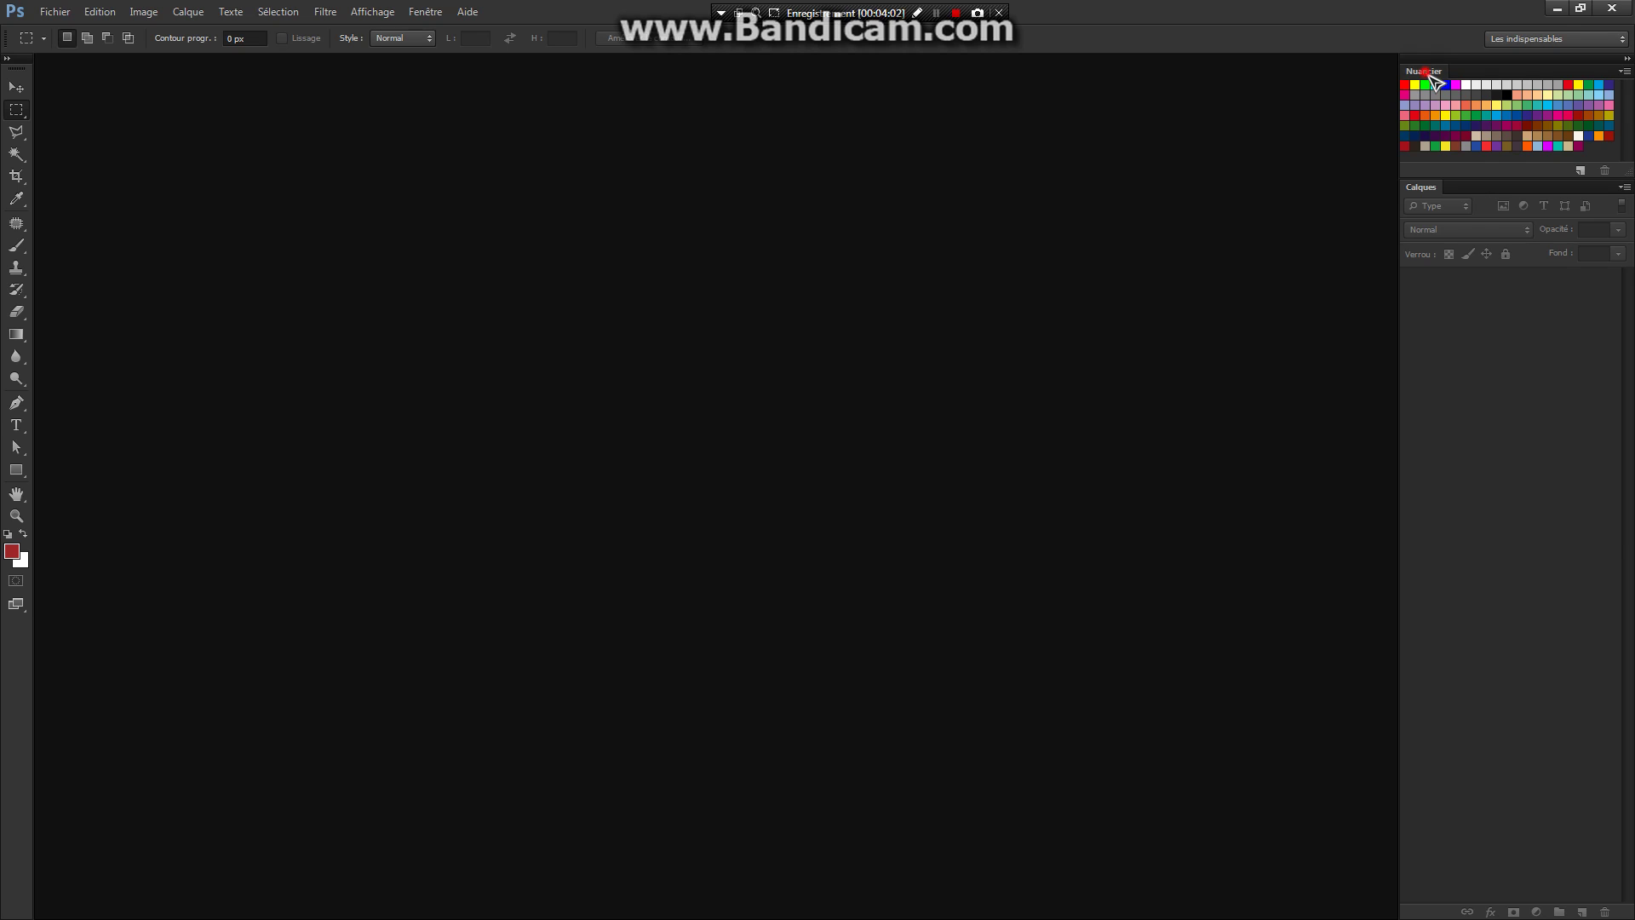
drag(1431, 75, 988, 198)
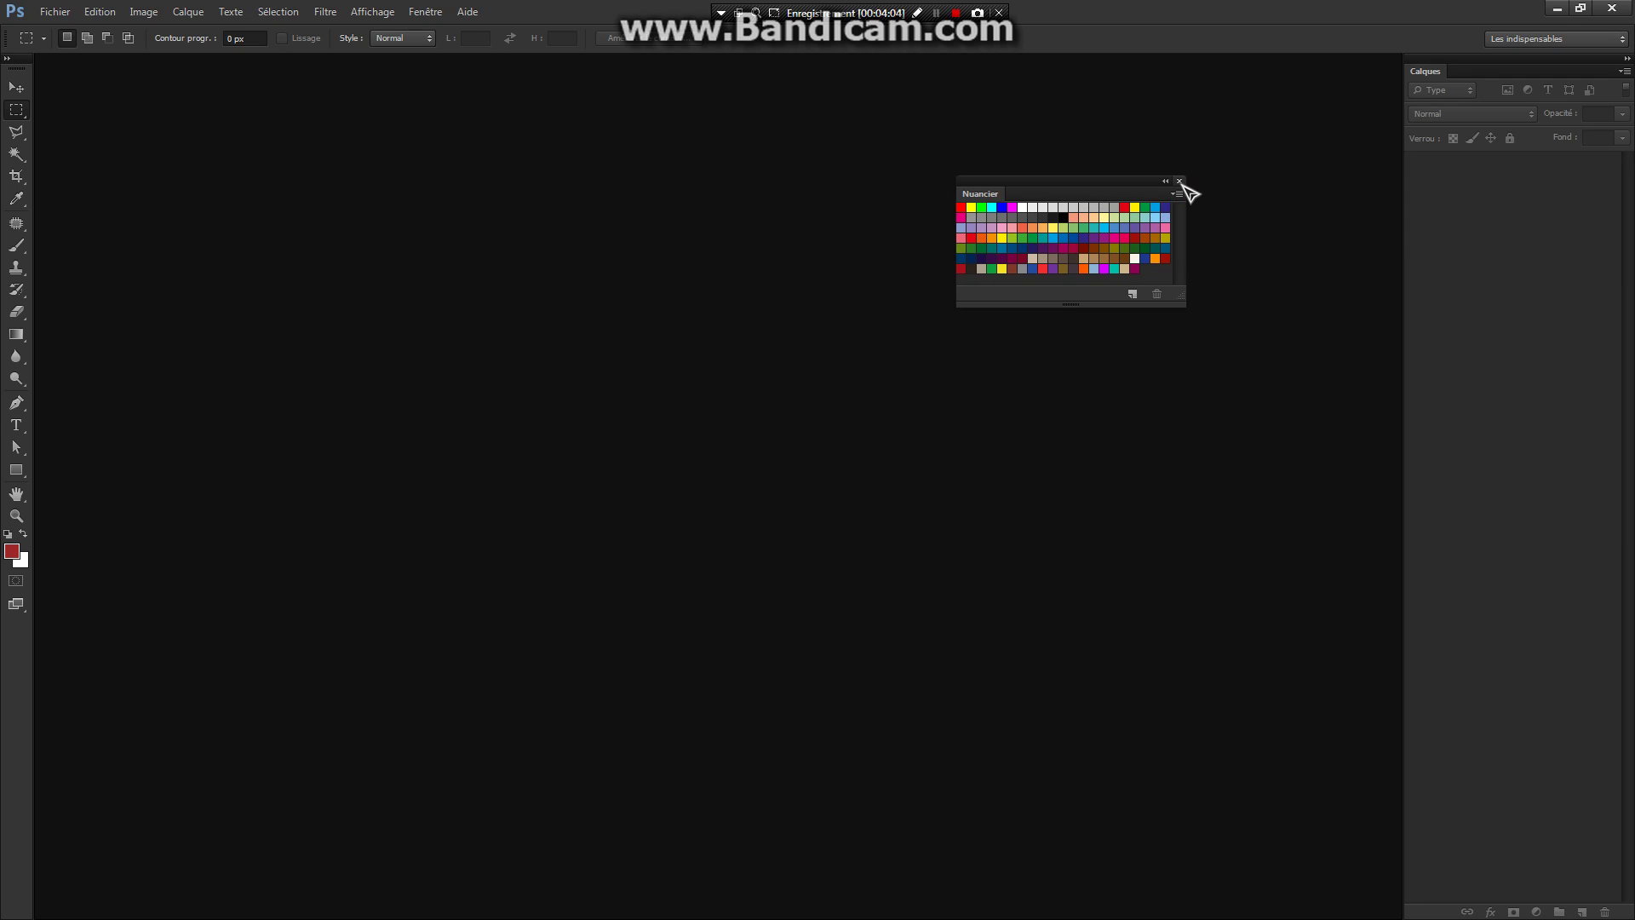
click(1180, 182)
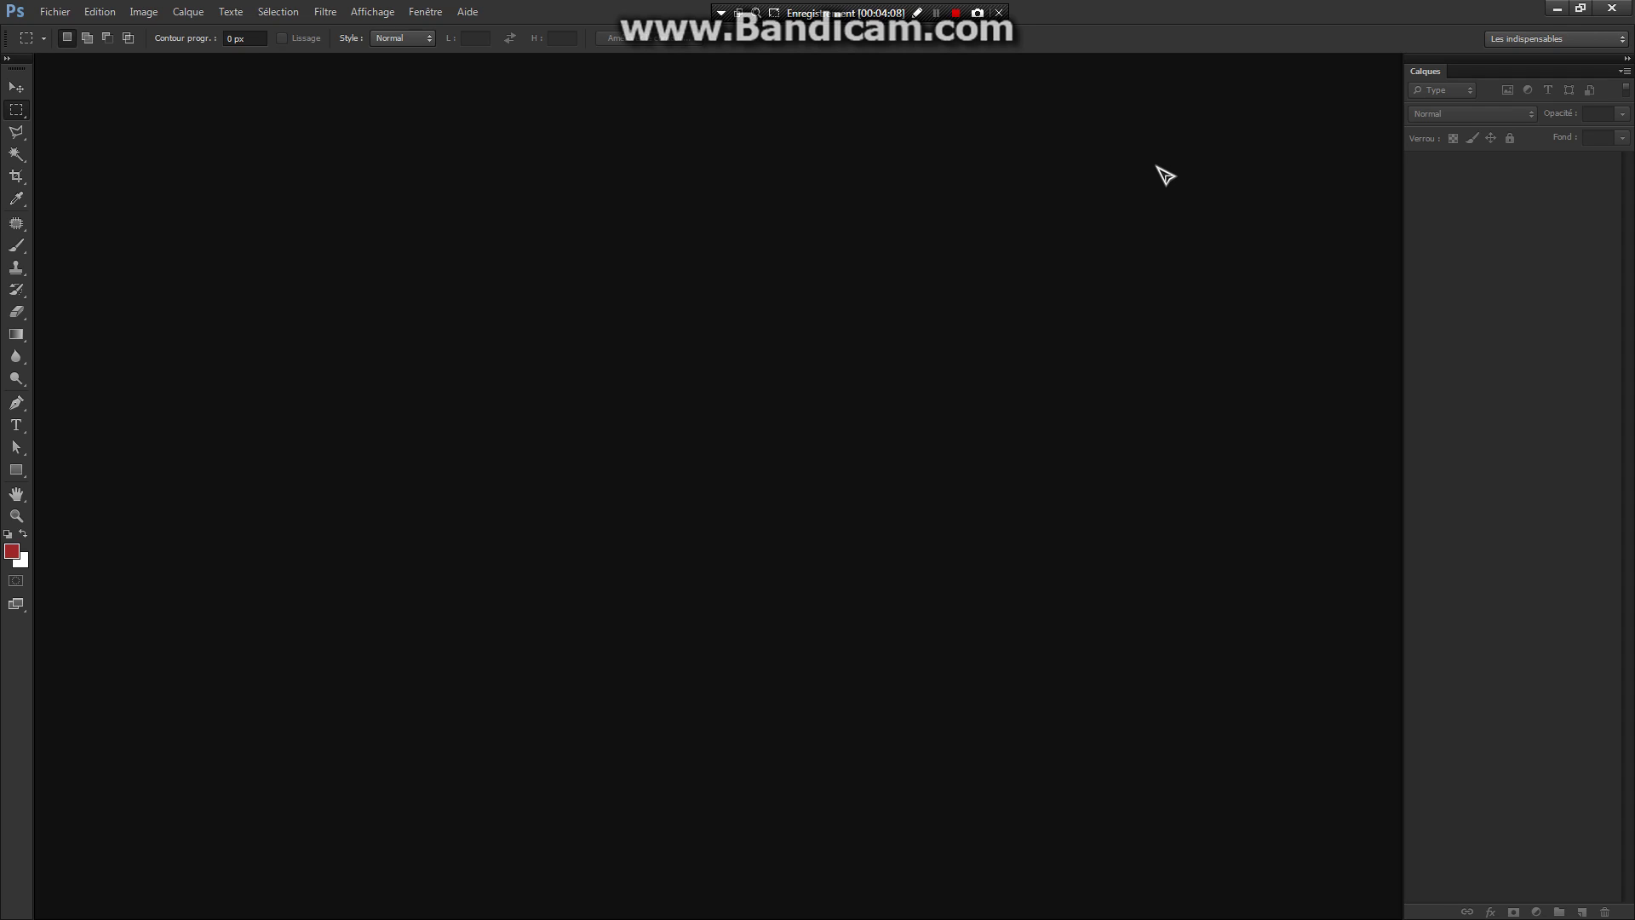
Show the Navigation panel and switch its group between Navigation and Histogramme, leaving Histogramme open
click(426, 12)
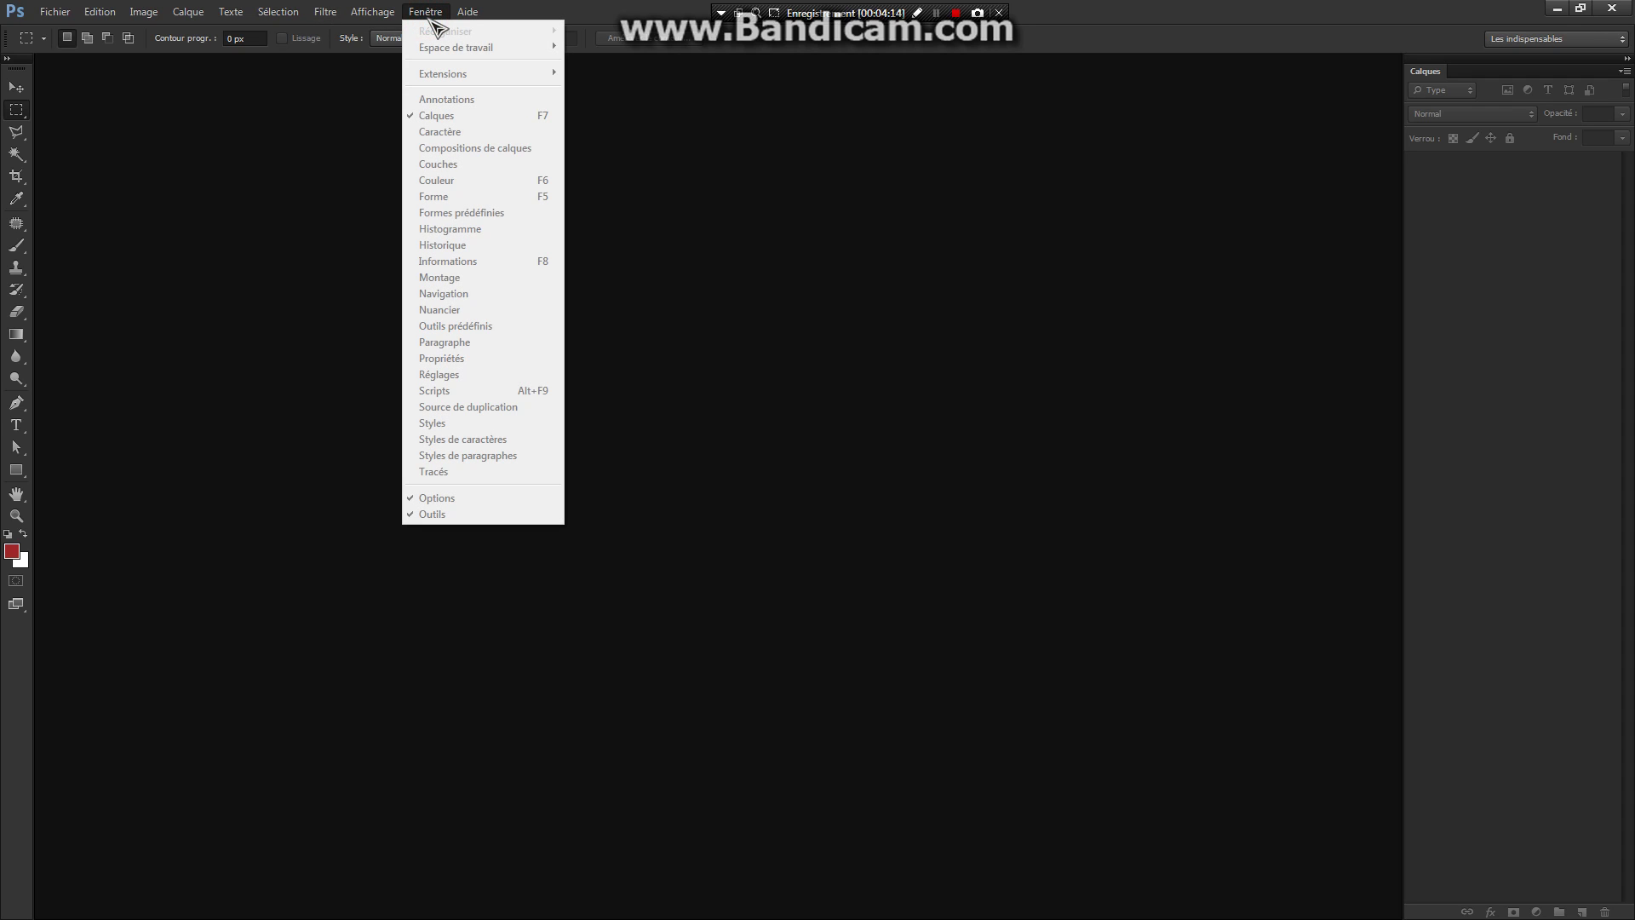
click(472, 294)
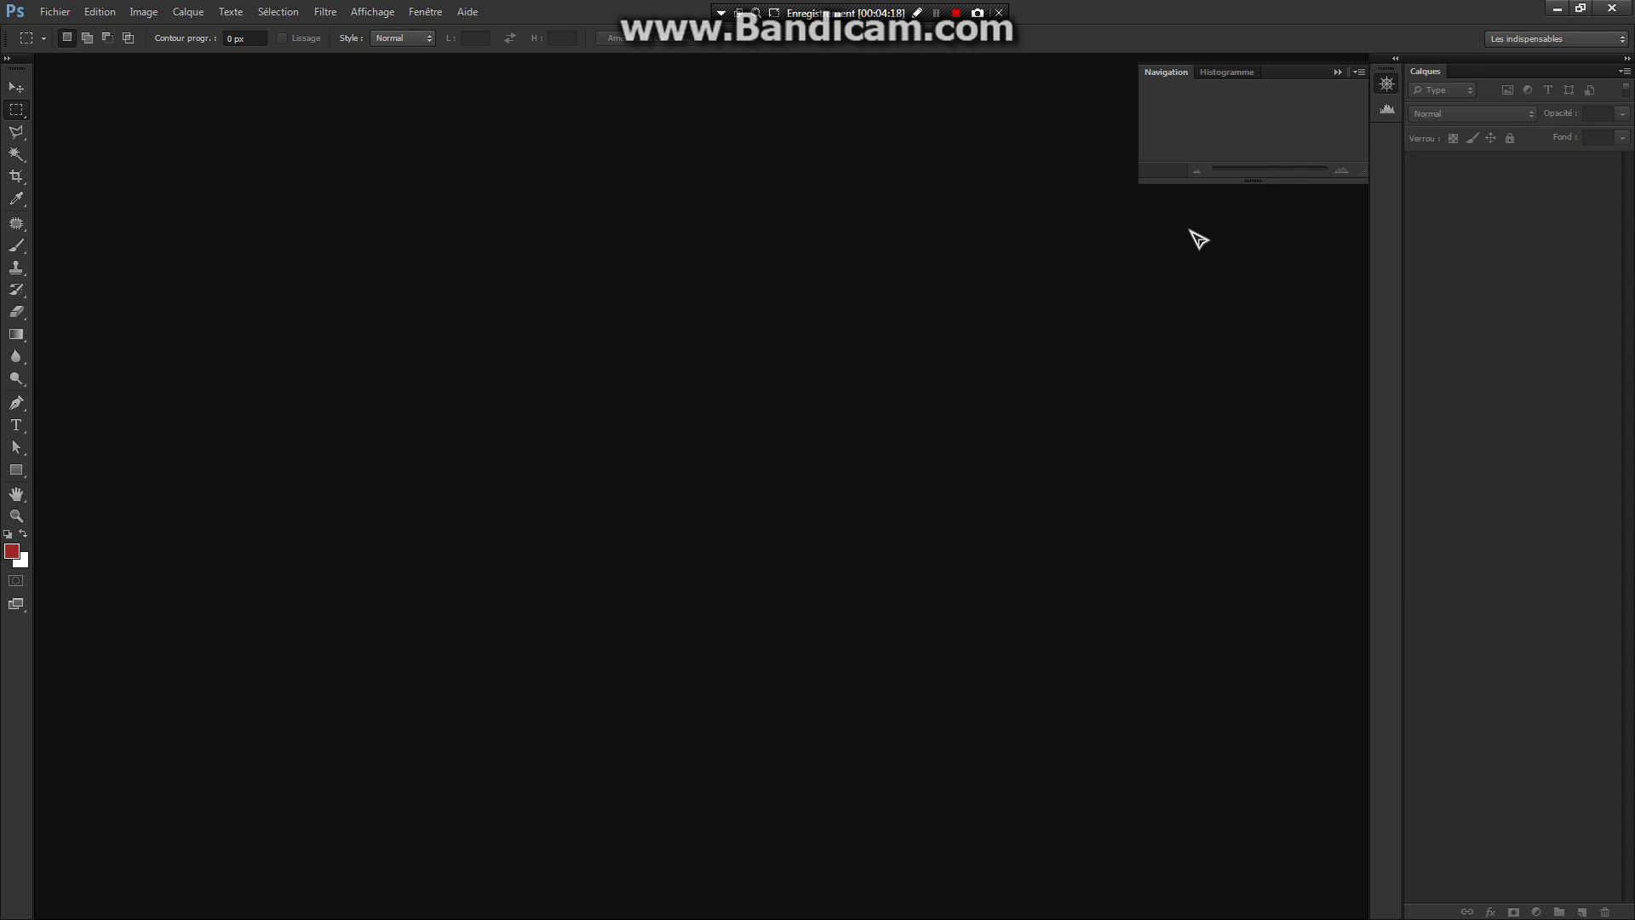
click(1388, 85)
click(1388, 85)
click(1387, 109)
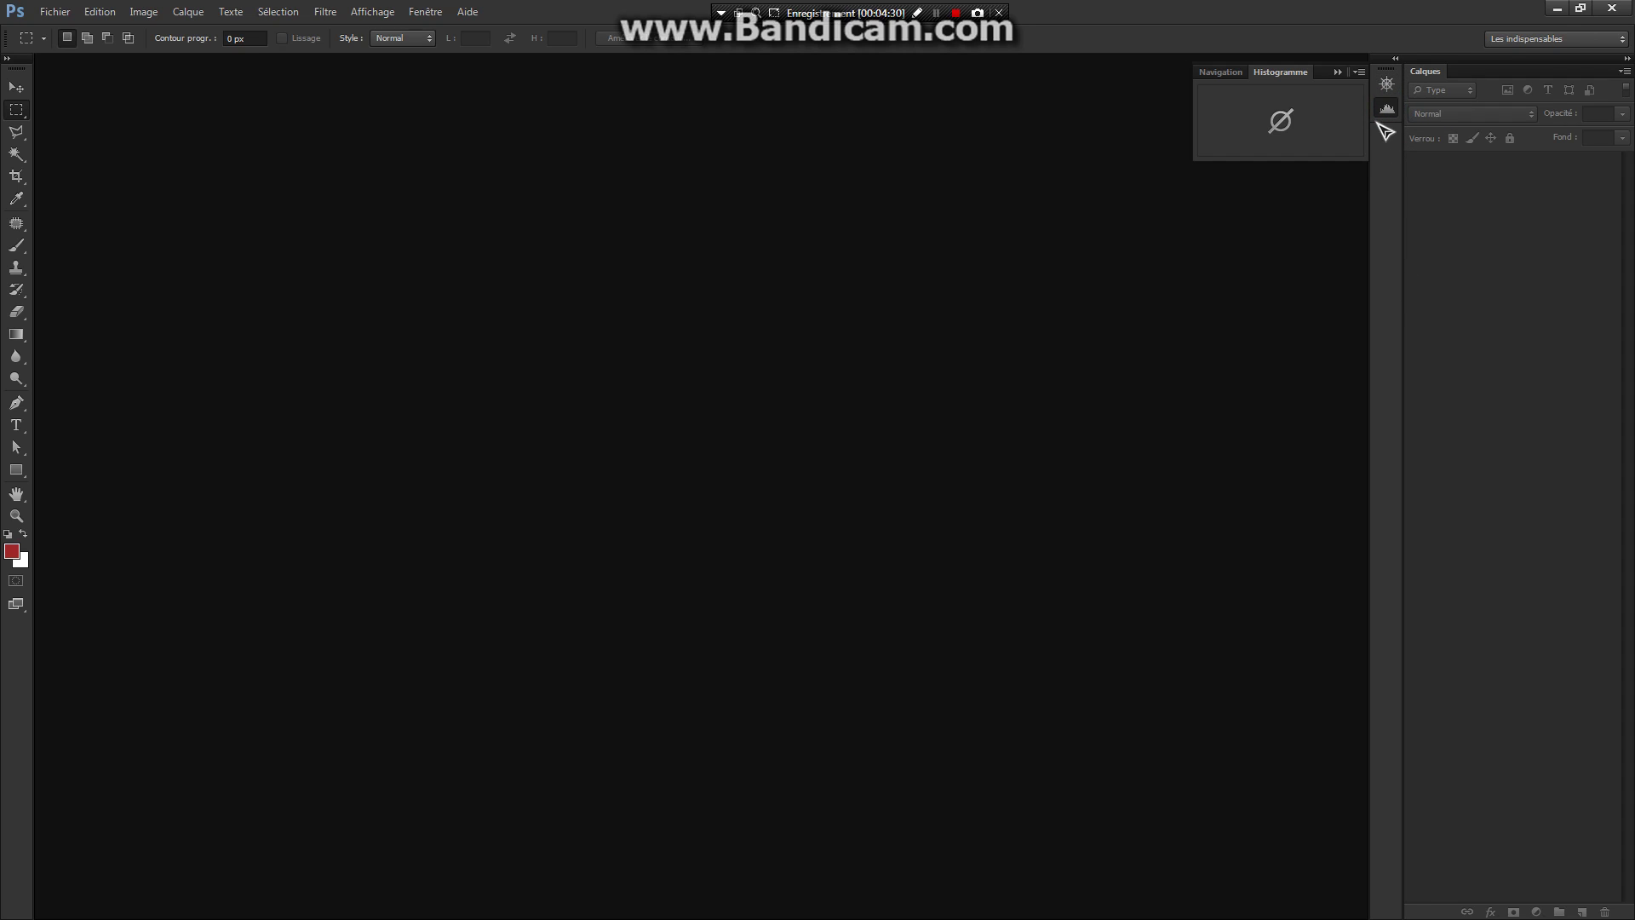
click(1387, 85)
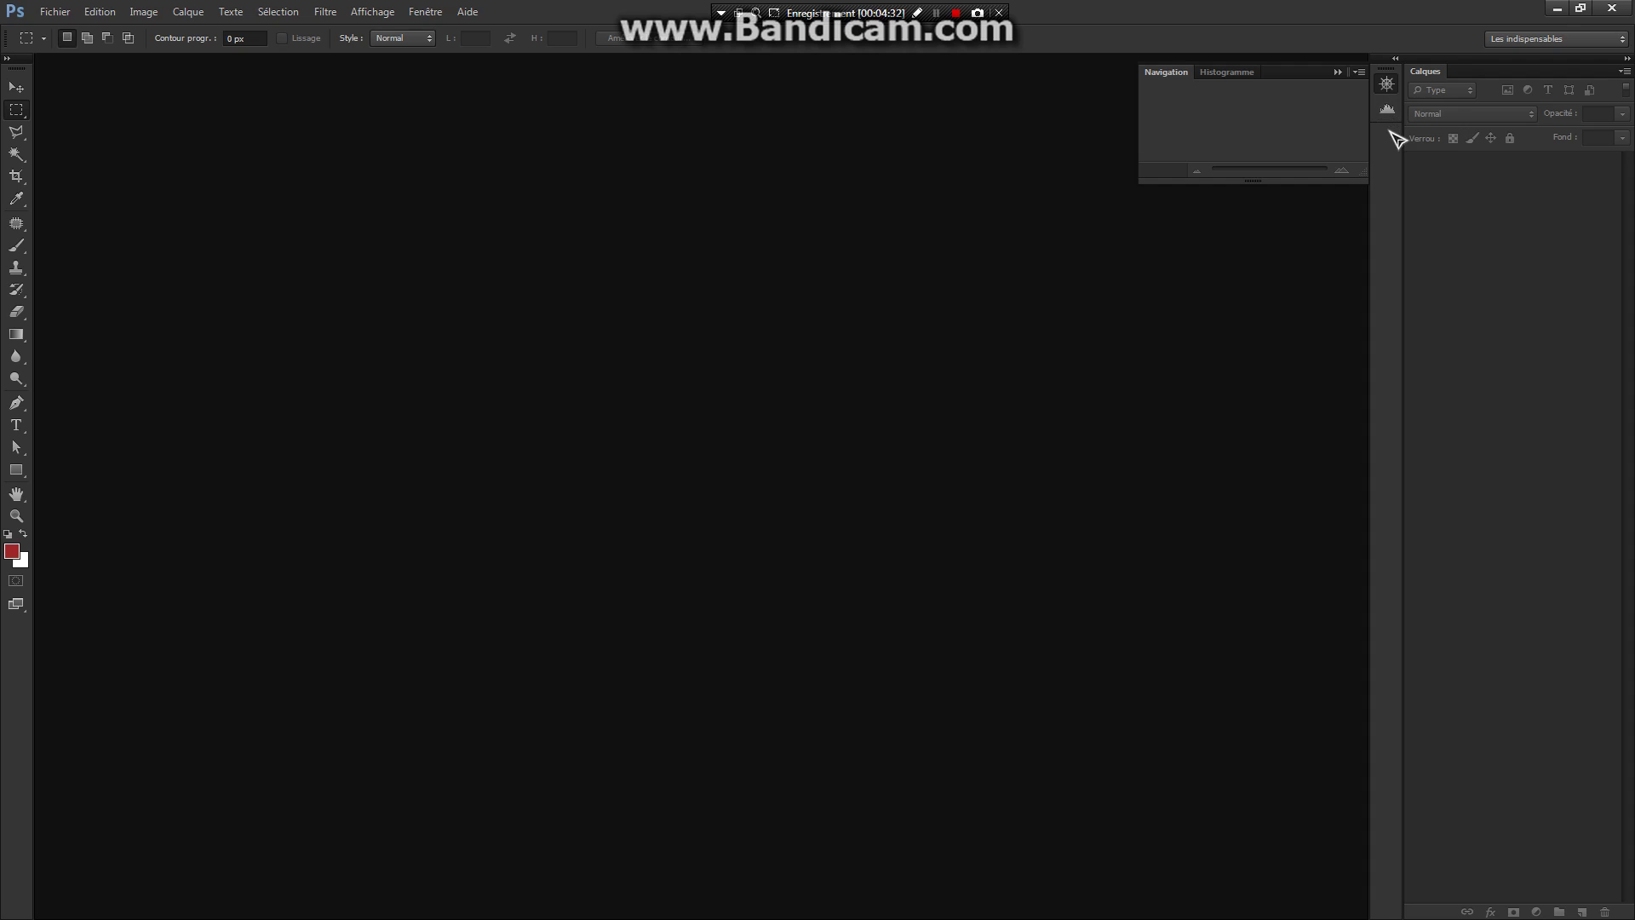
click(1389, 109)
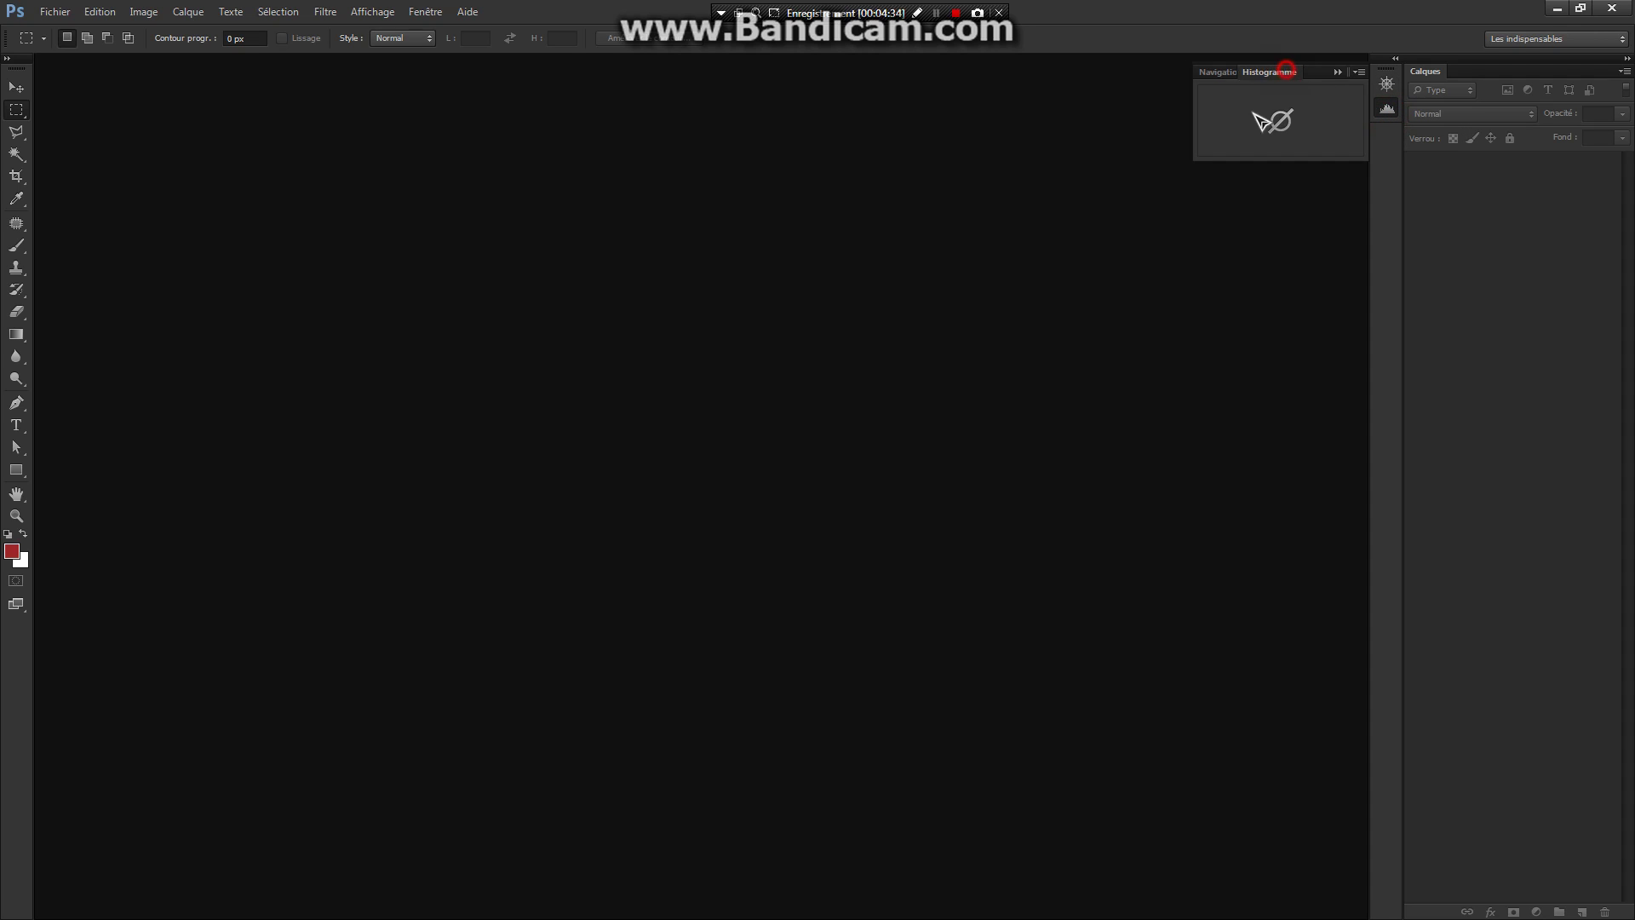
Detach and close the Histogramme panel, and pull the Navigation panel out of the dock as a floating panel
drag(1301, 72, 1035, 353)
click(1130, 339)
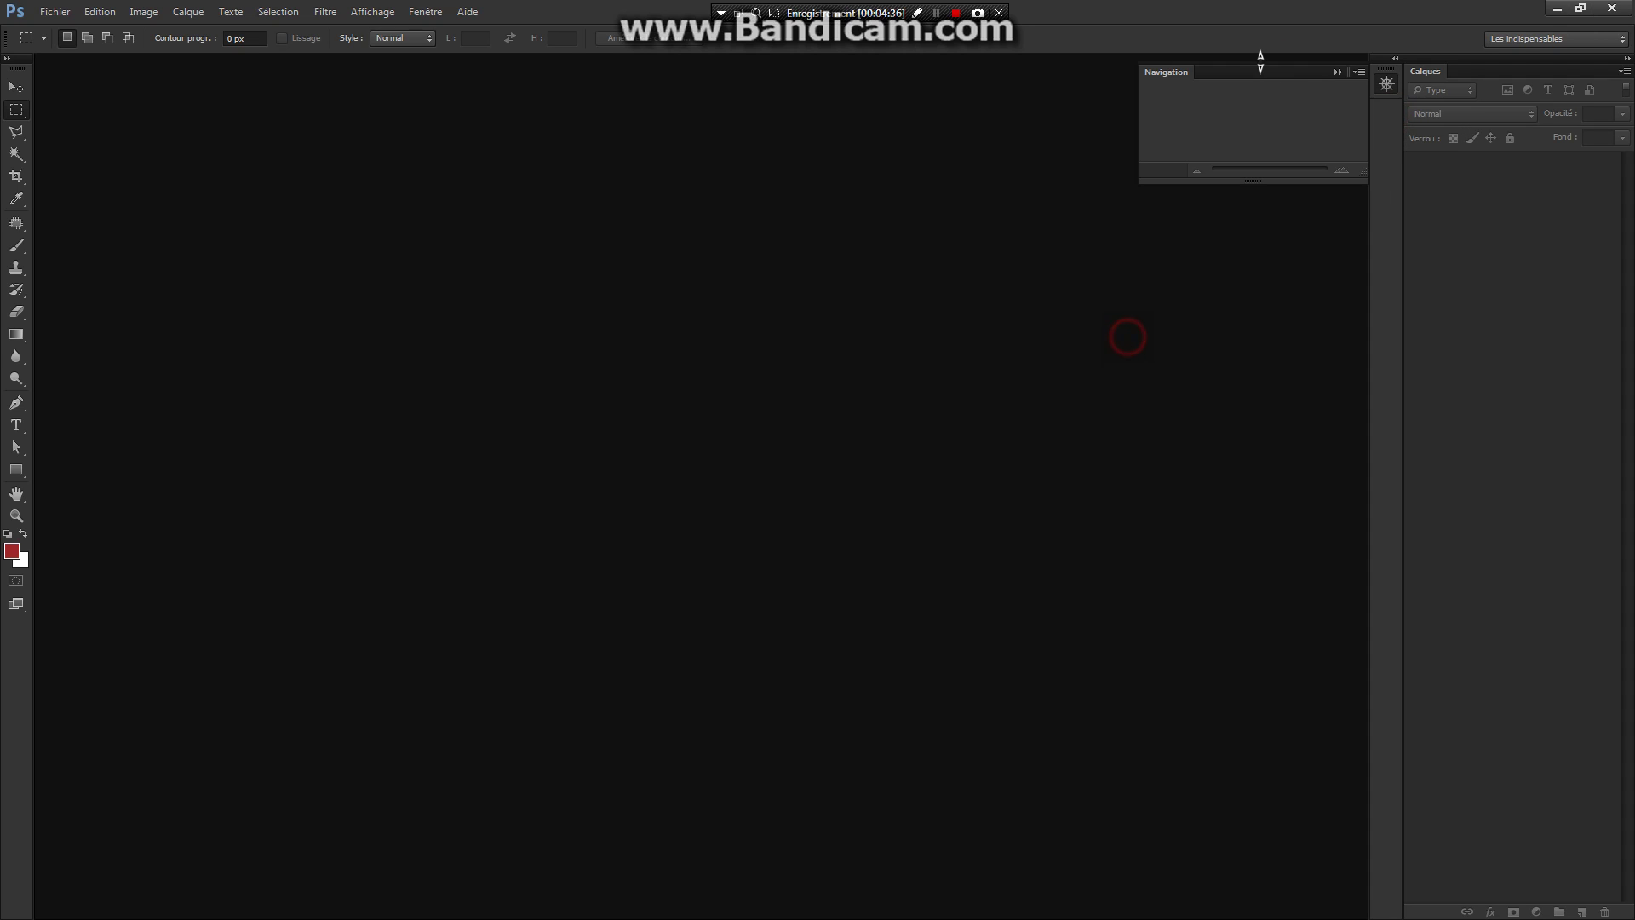
drag(1167, 75, 1119, 150)
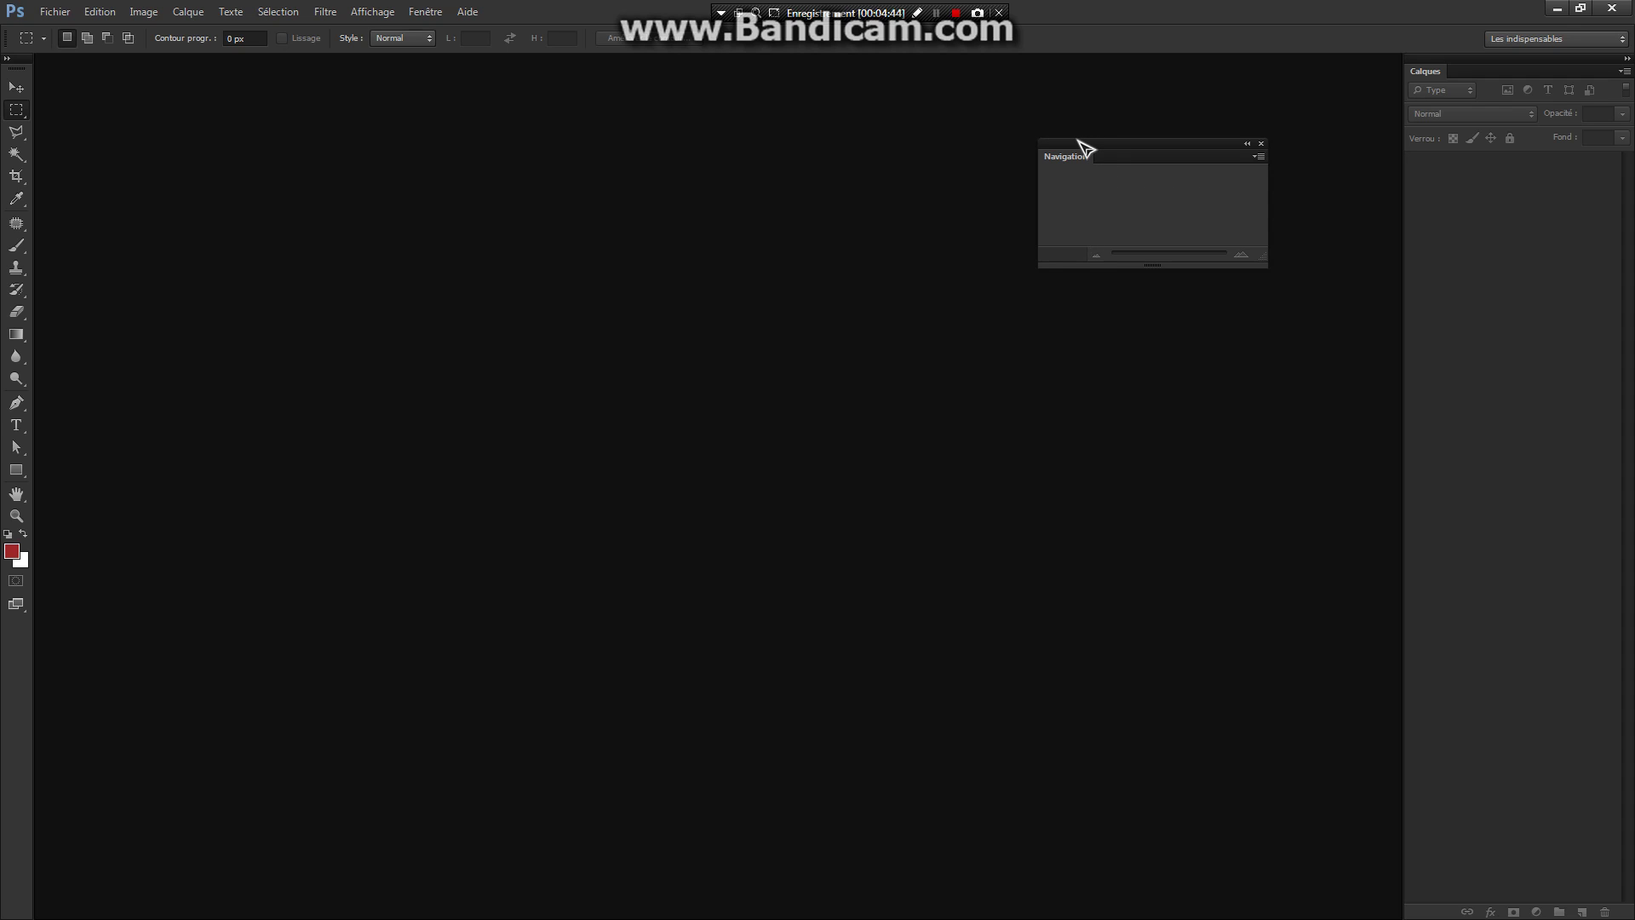
drag(1079, 166, 1071, 220)
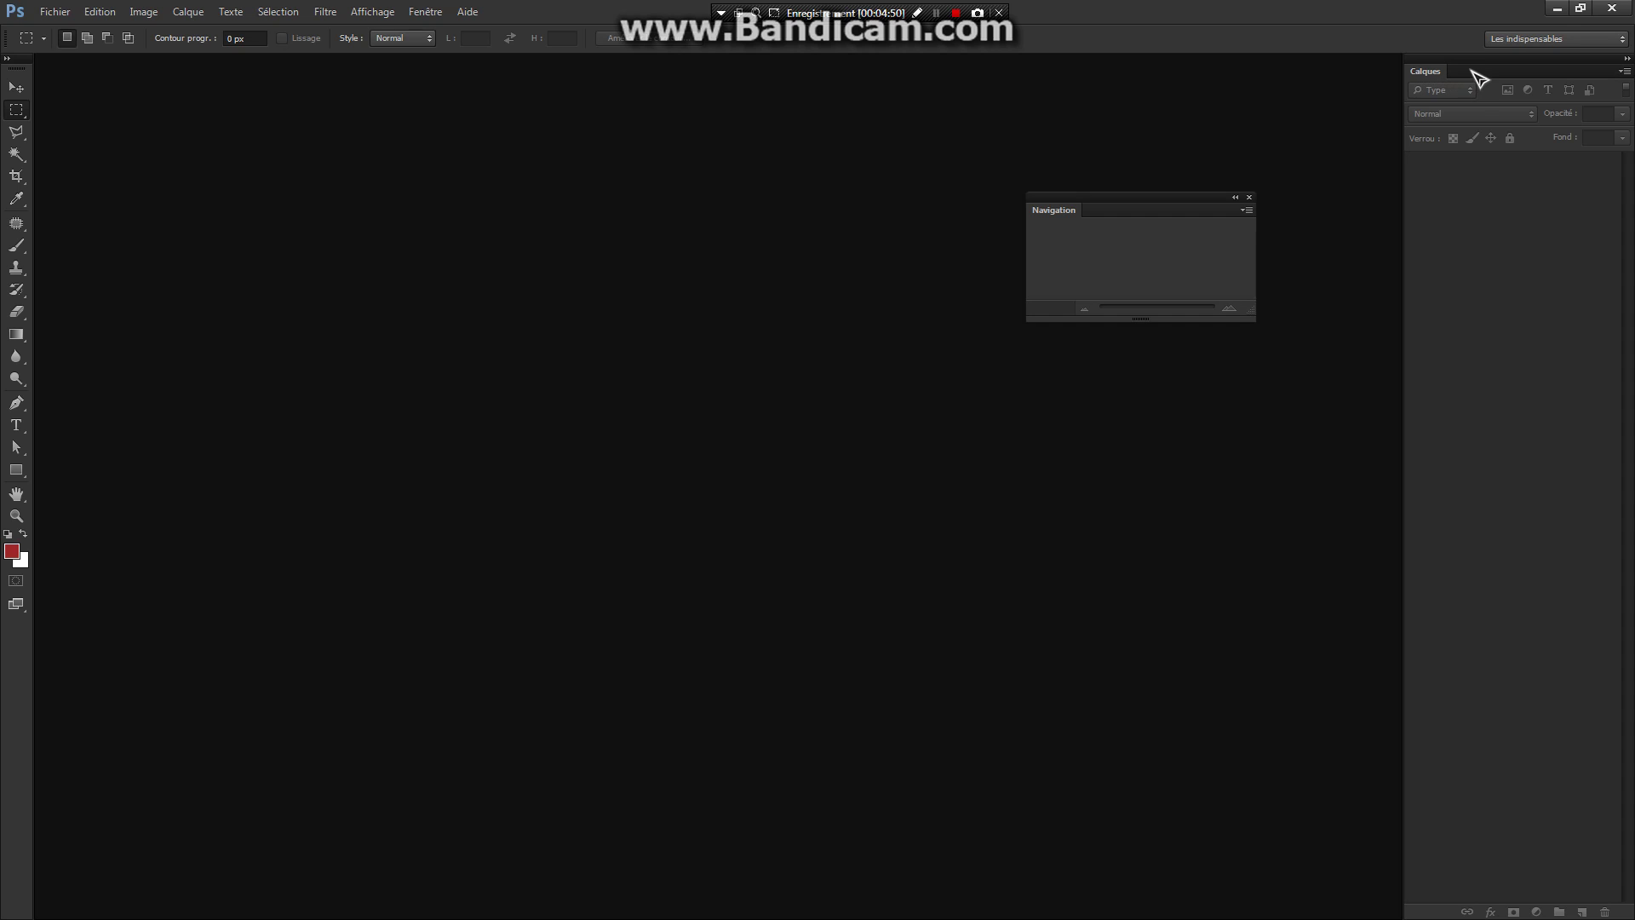
Undock the Calques panel and place Navigation in the workspace's upper-right corner and Calques in its lower-right corner
drag(1486, 75, 1413, 351)
drag(1190, 199, 1507, 212)
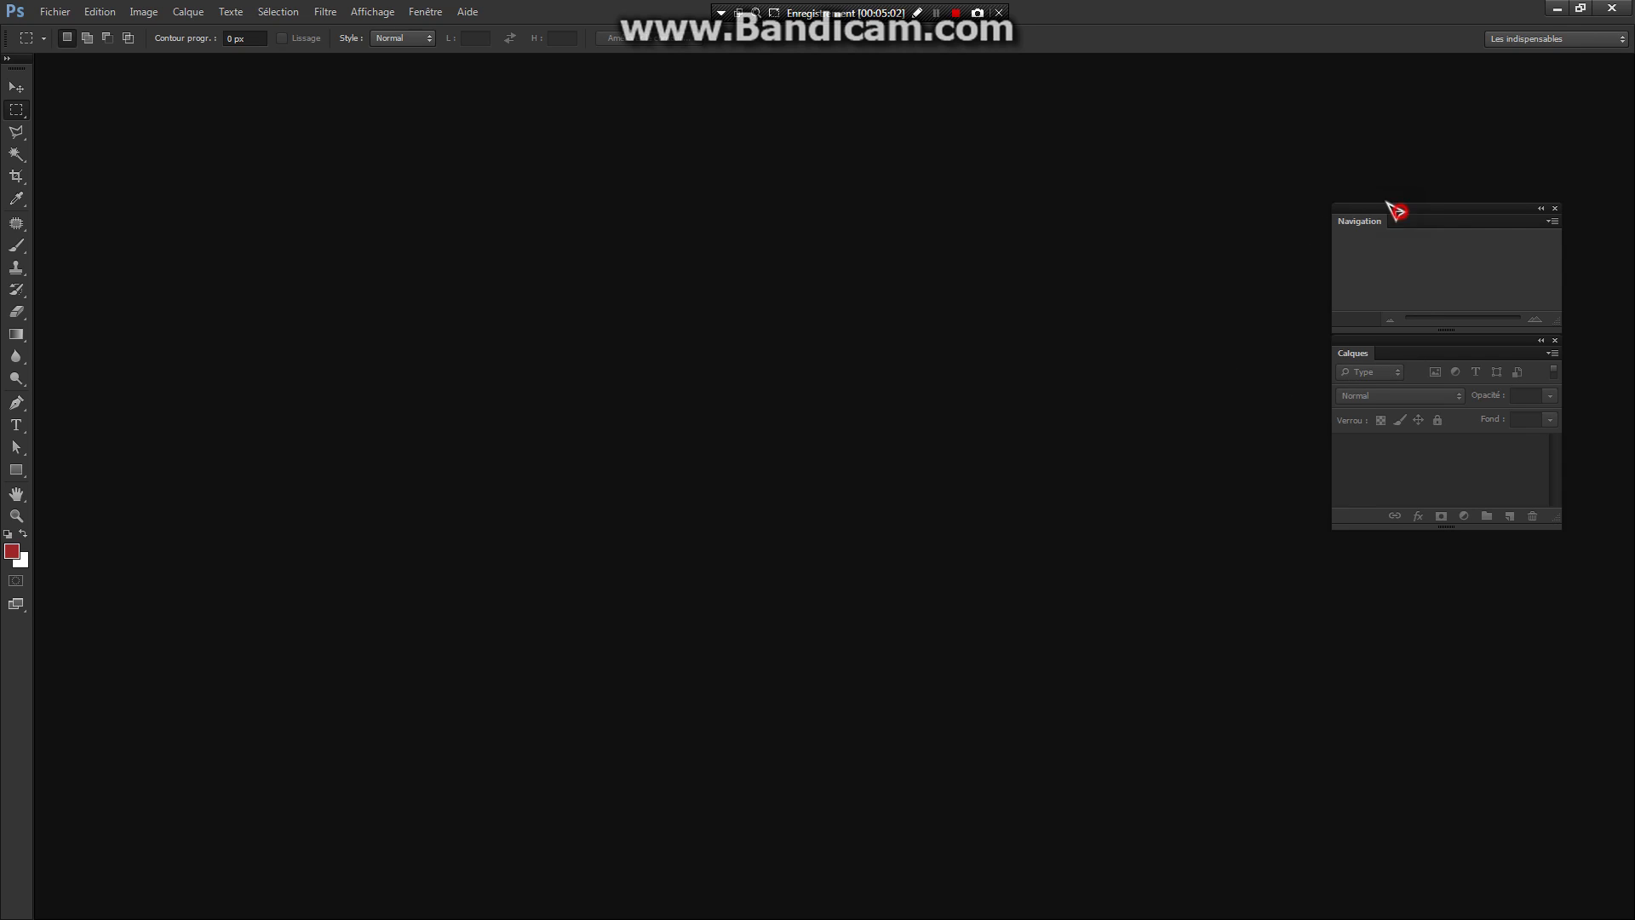
drag(1388, 204, 1184, 155)
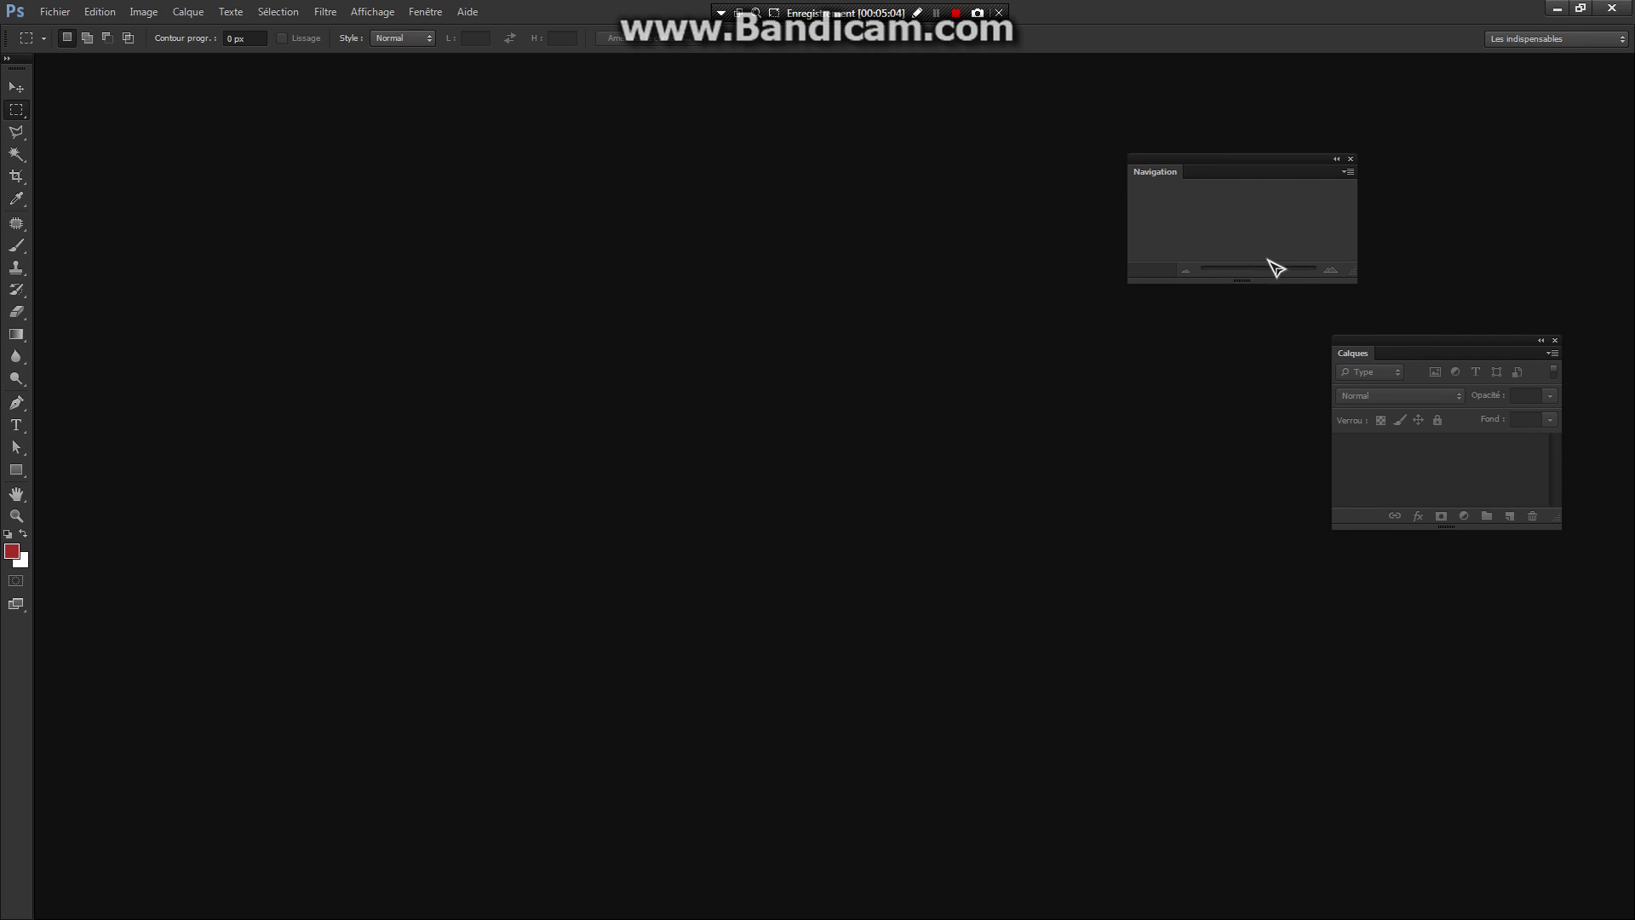
drag(1197, 159, 1504, 63)
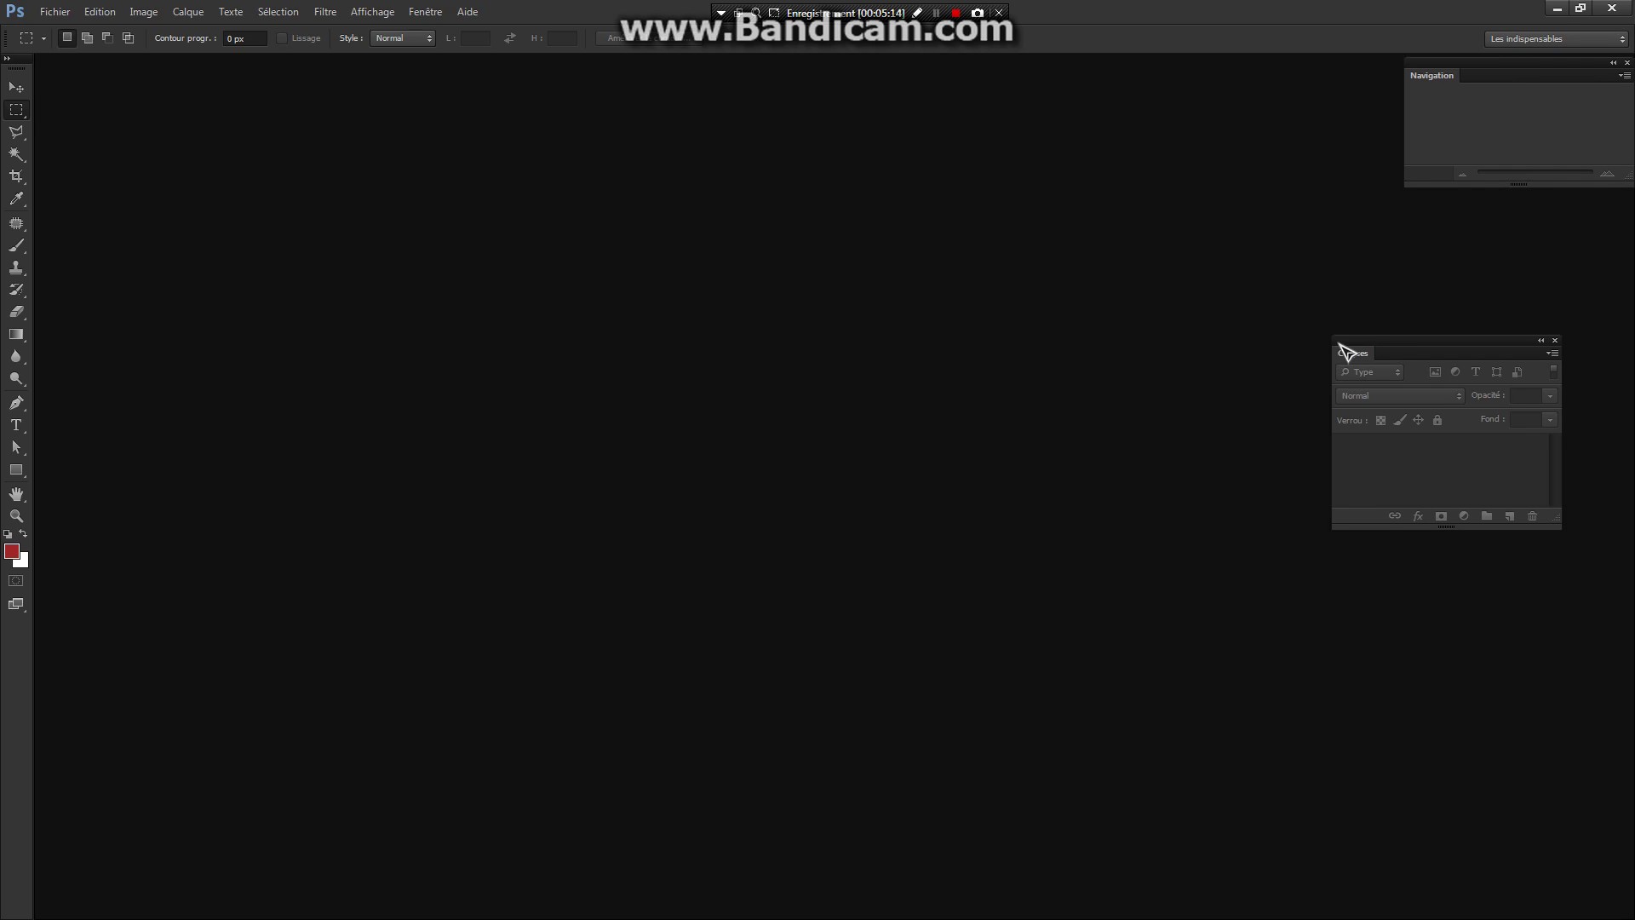
drag(1415, 349, 1478, 730)
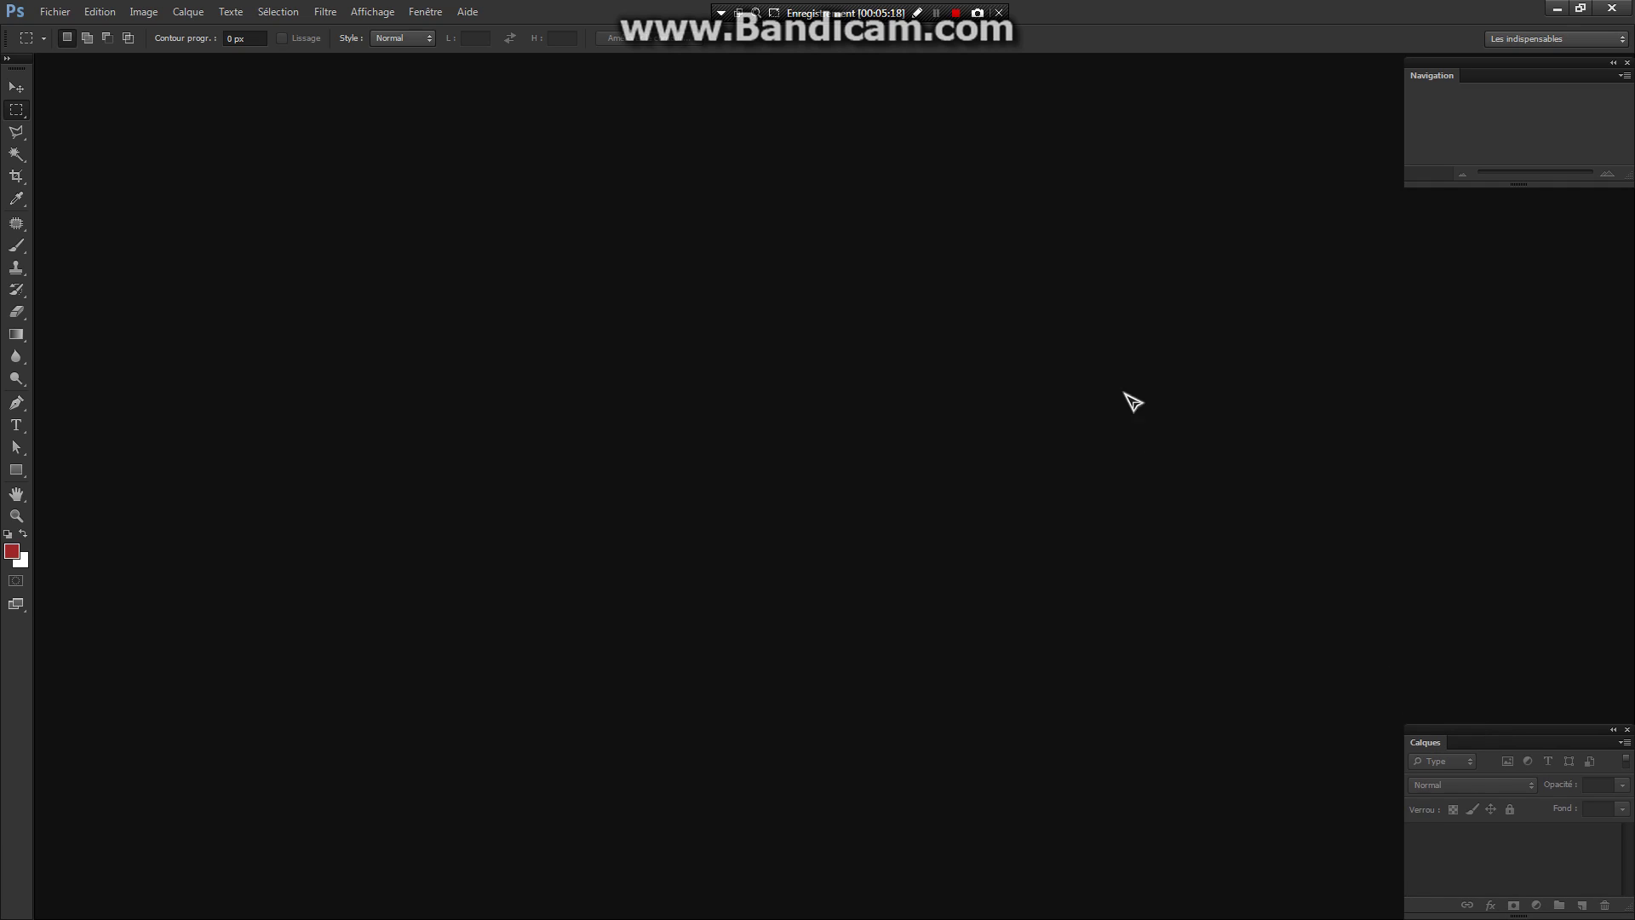
Show the Historique panel and expand it from its icon into a full floating panel
click(424, 12)
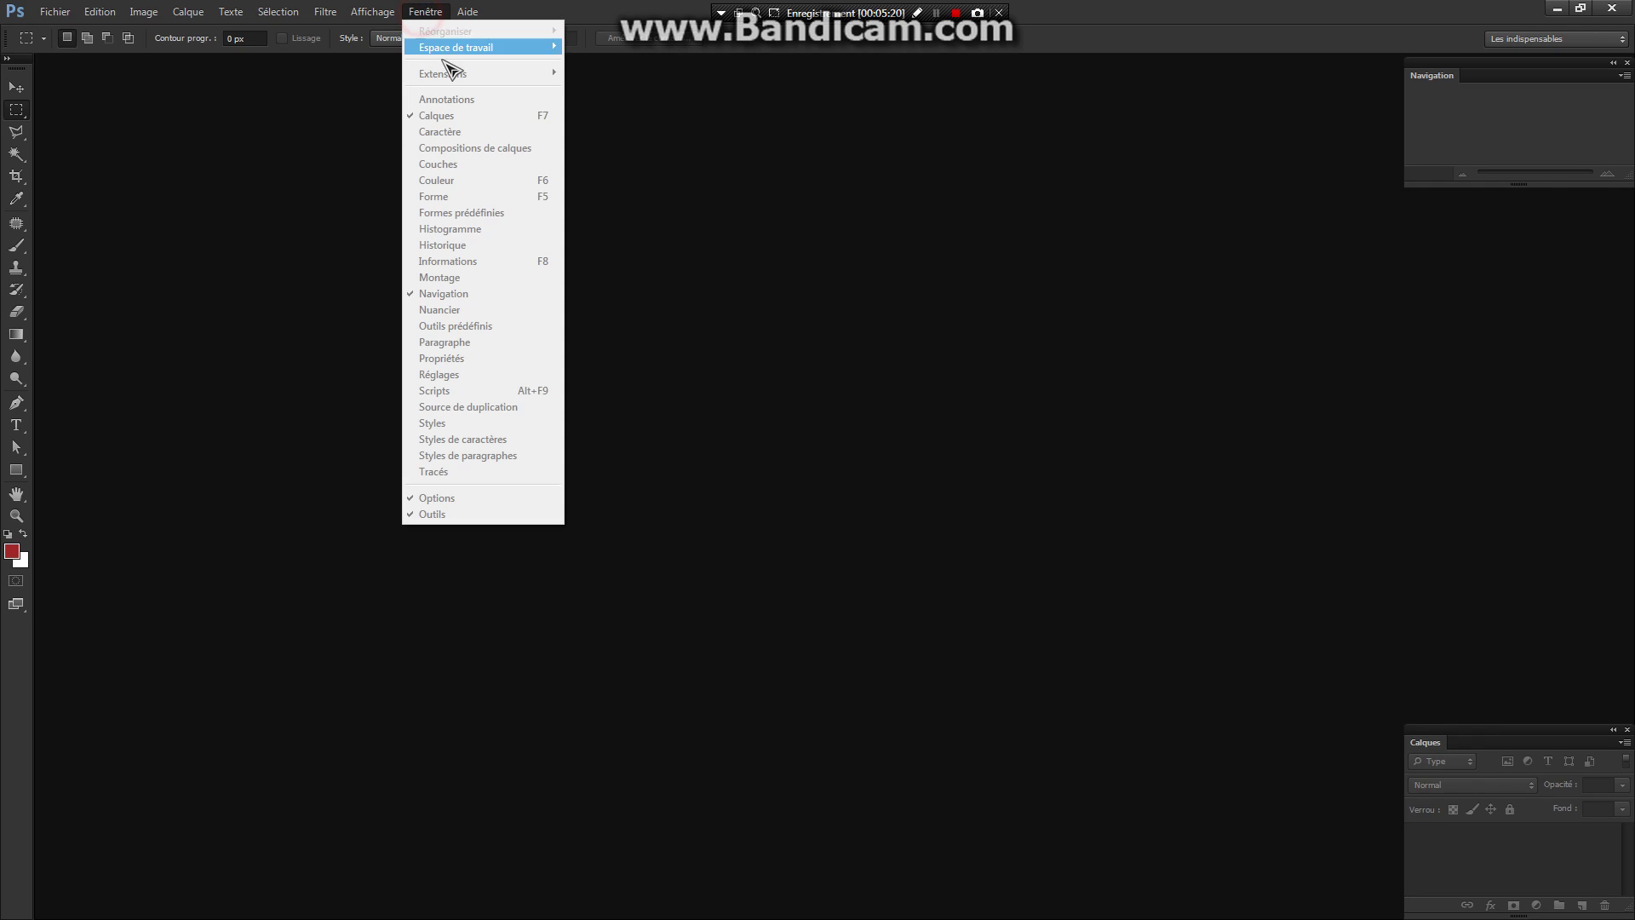
click(492, 246)
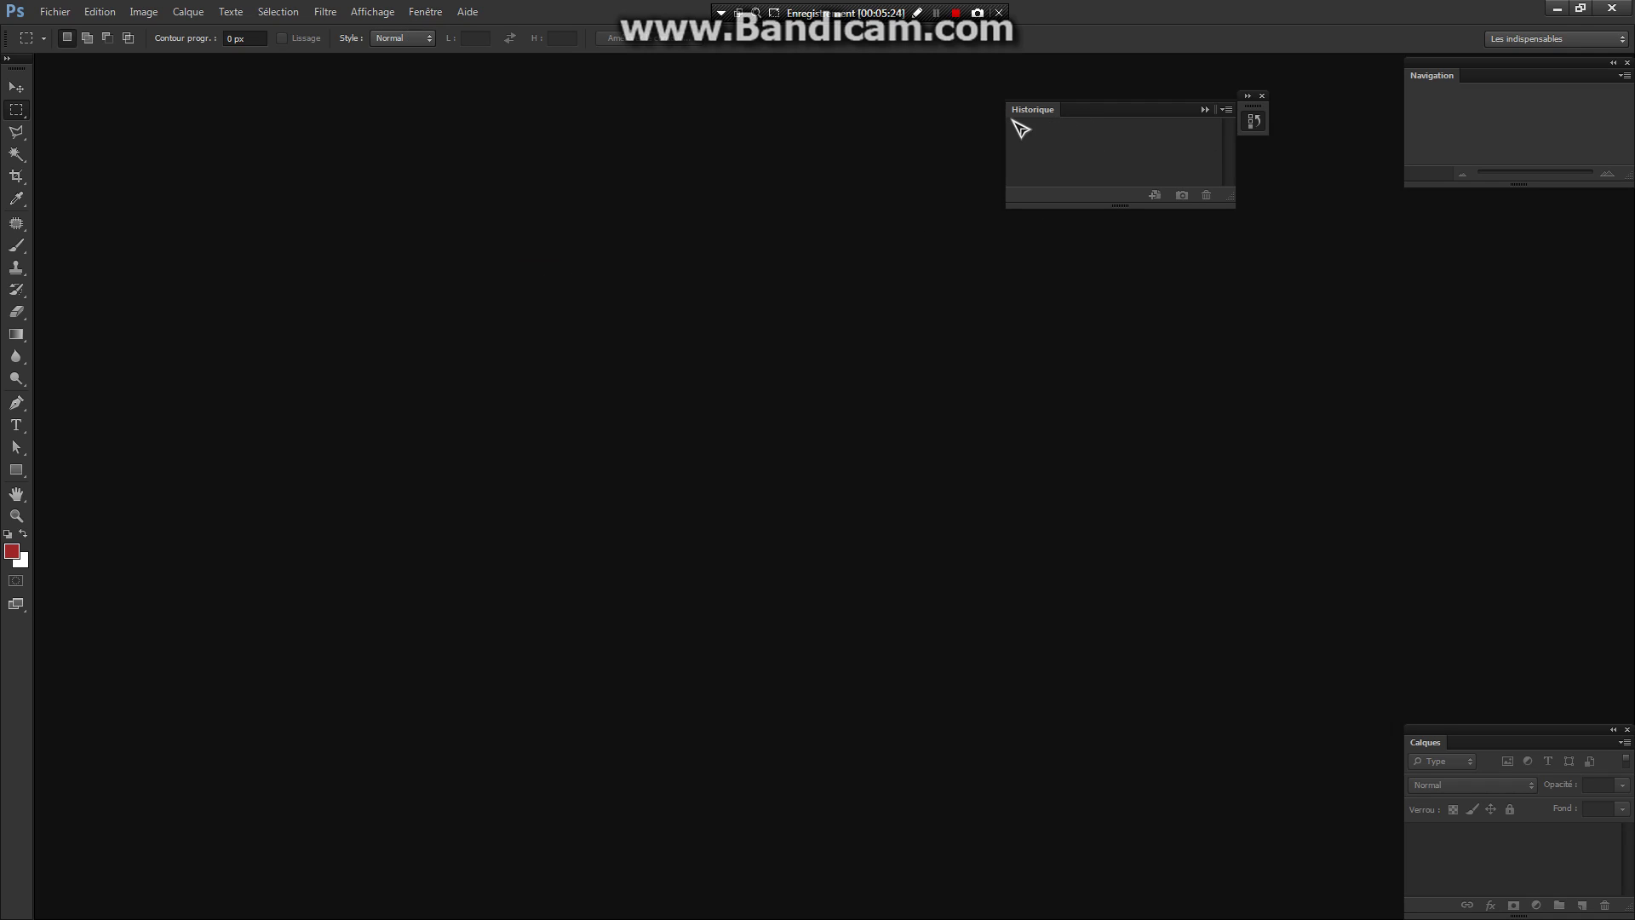
click(1256, 124)
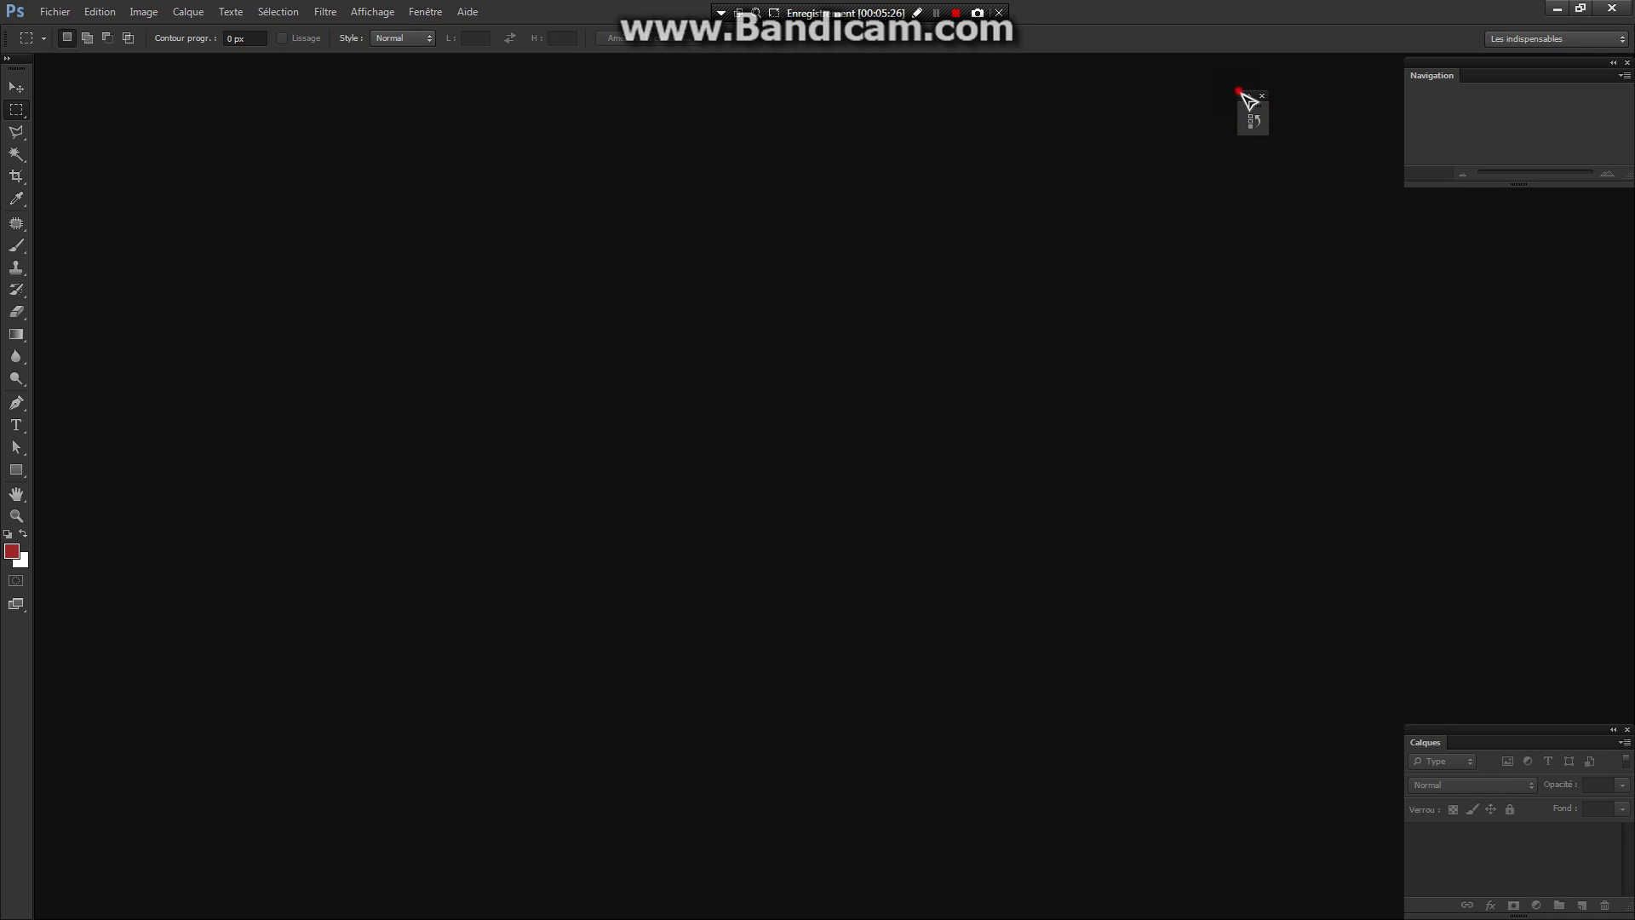
click(1246, 95)
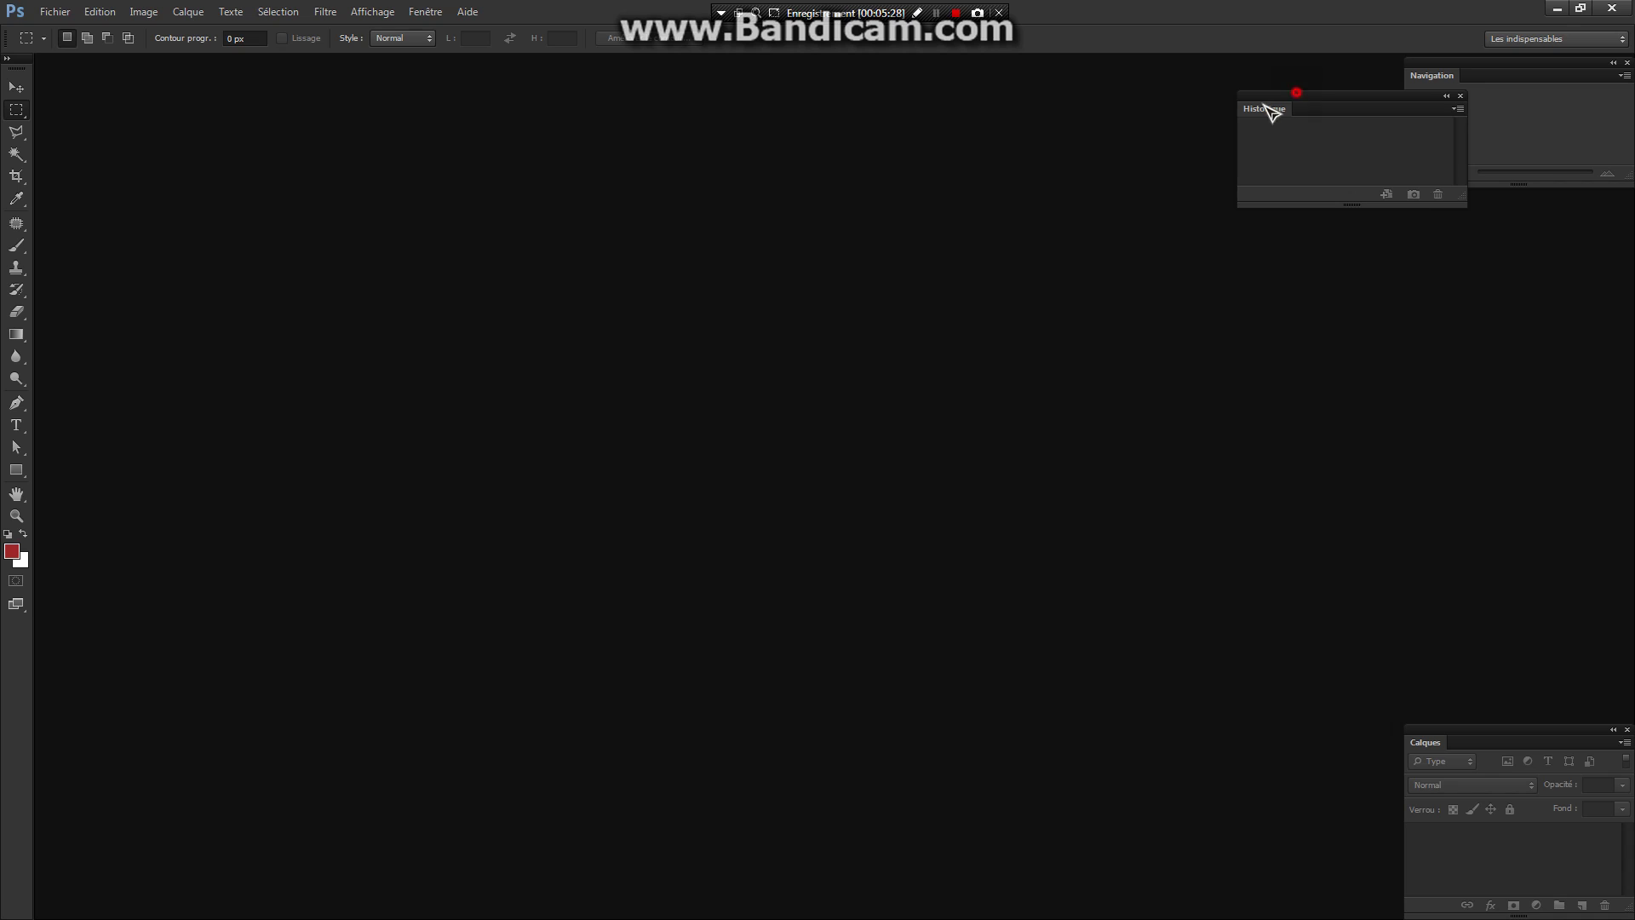
drag(1295, 93, 1129, 132)
click(1278, 135)
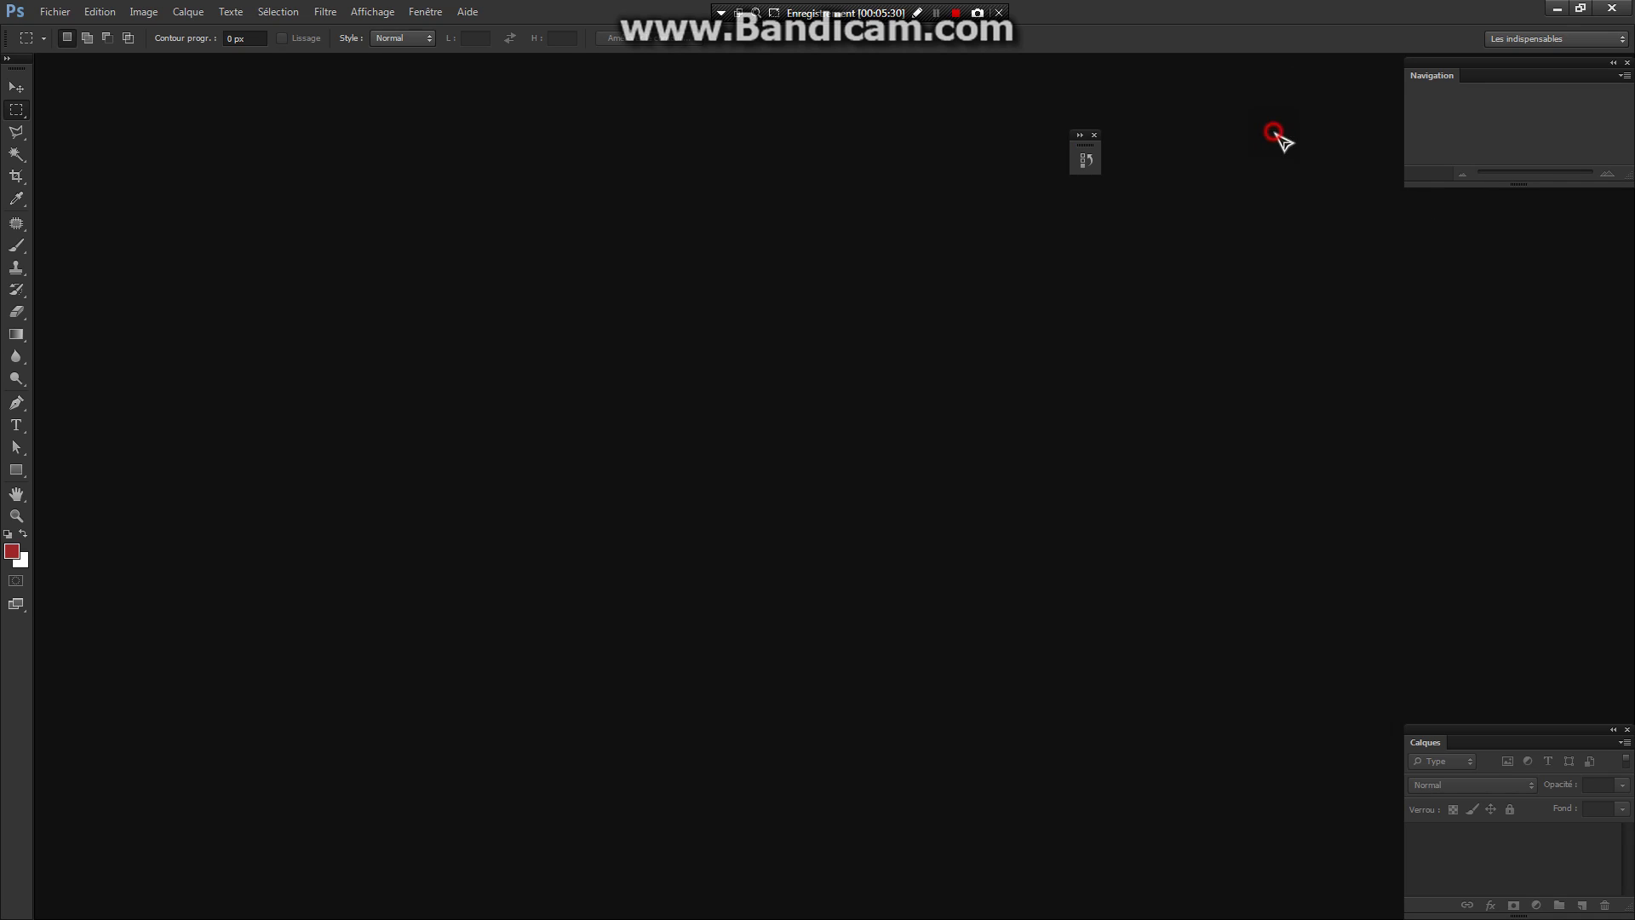
click(1080, 138)
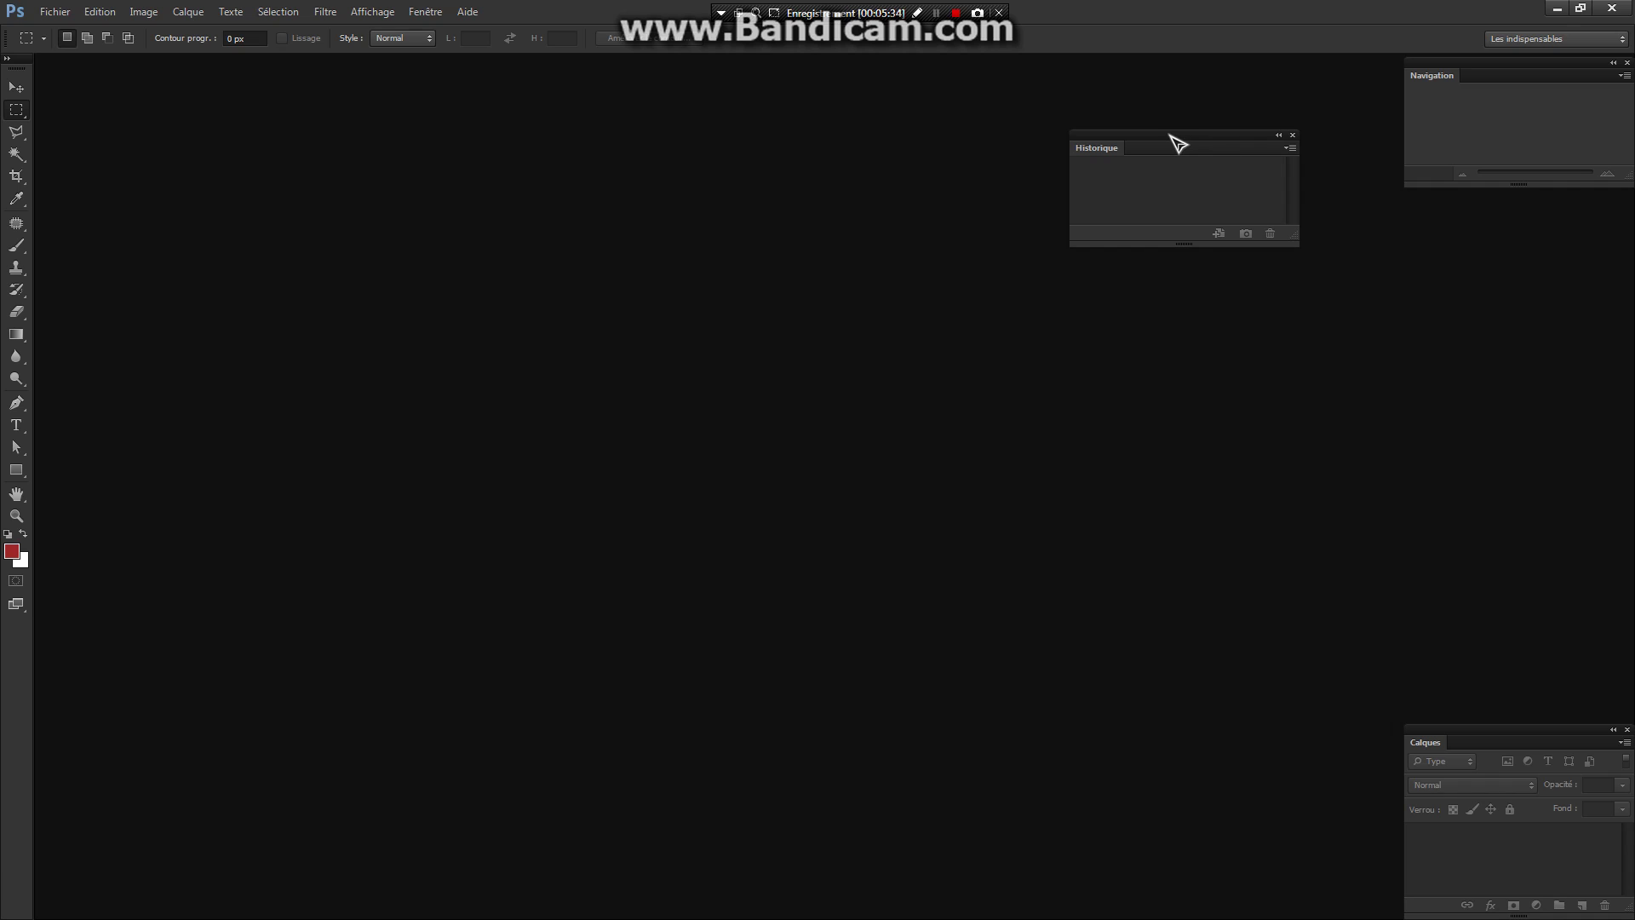
Stack the Historique and Calques panels beneath Navigation, lengthening Historique and extending Calques down to fill the column
drag(1165, 136, 1496, 207)
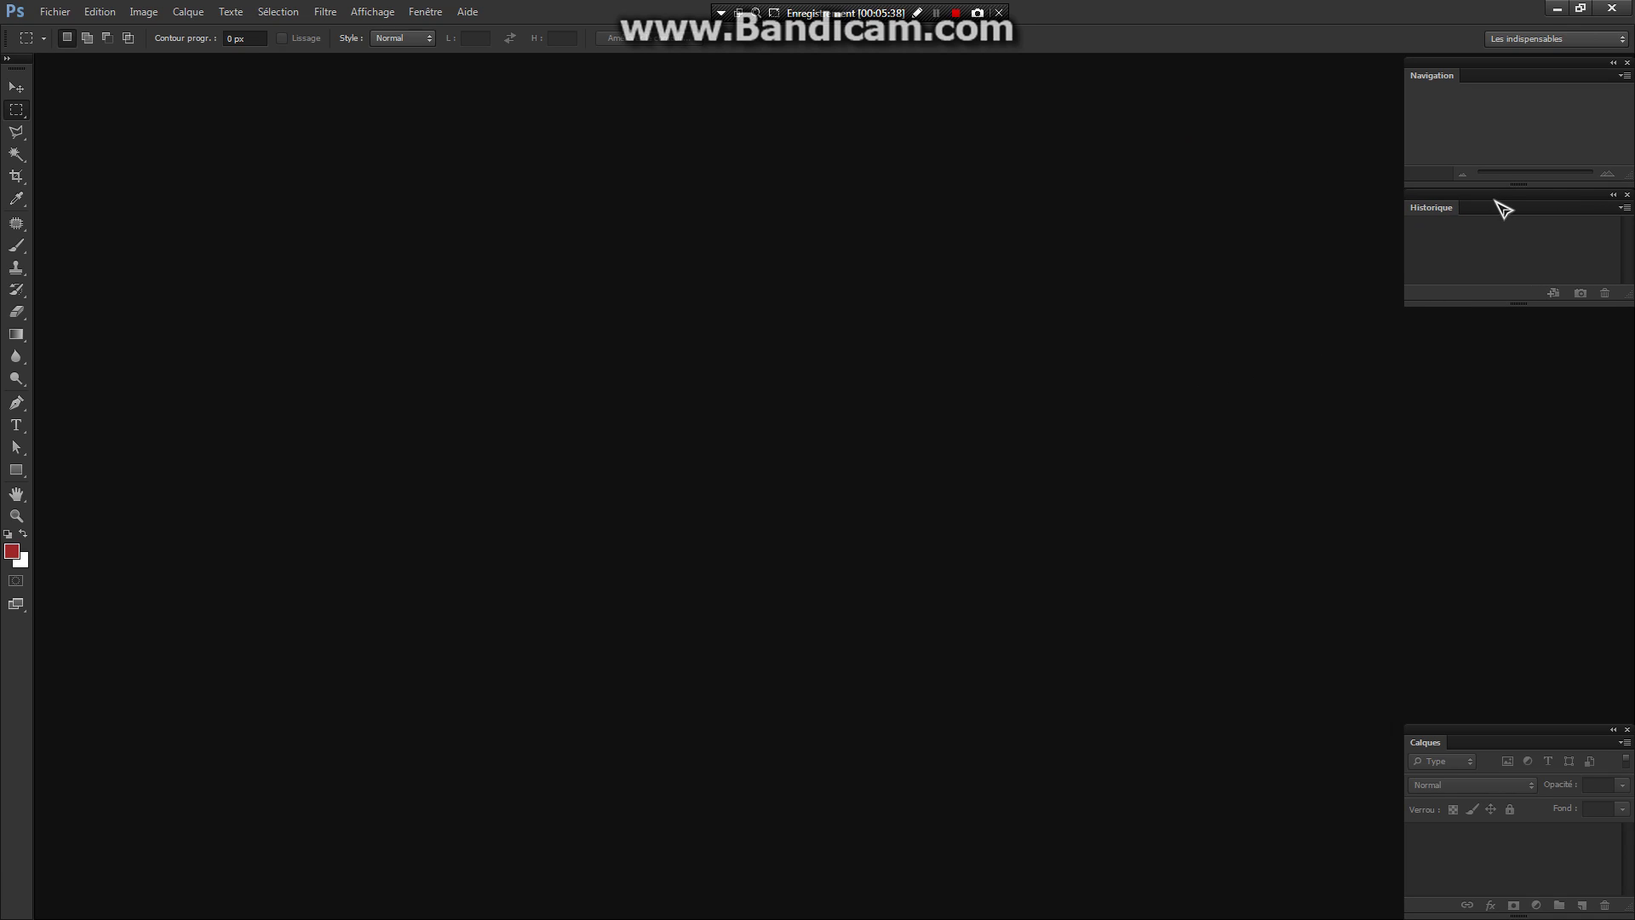
drag(1622, 296, 1604, 404)
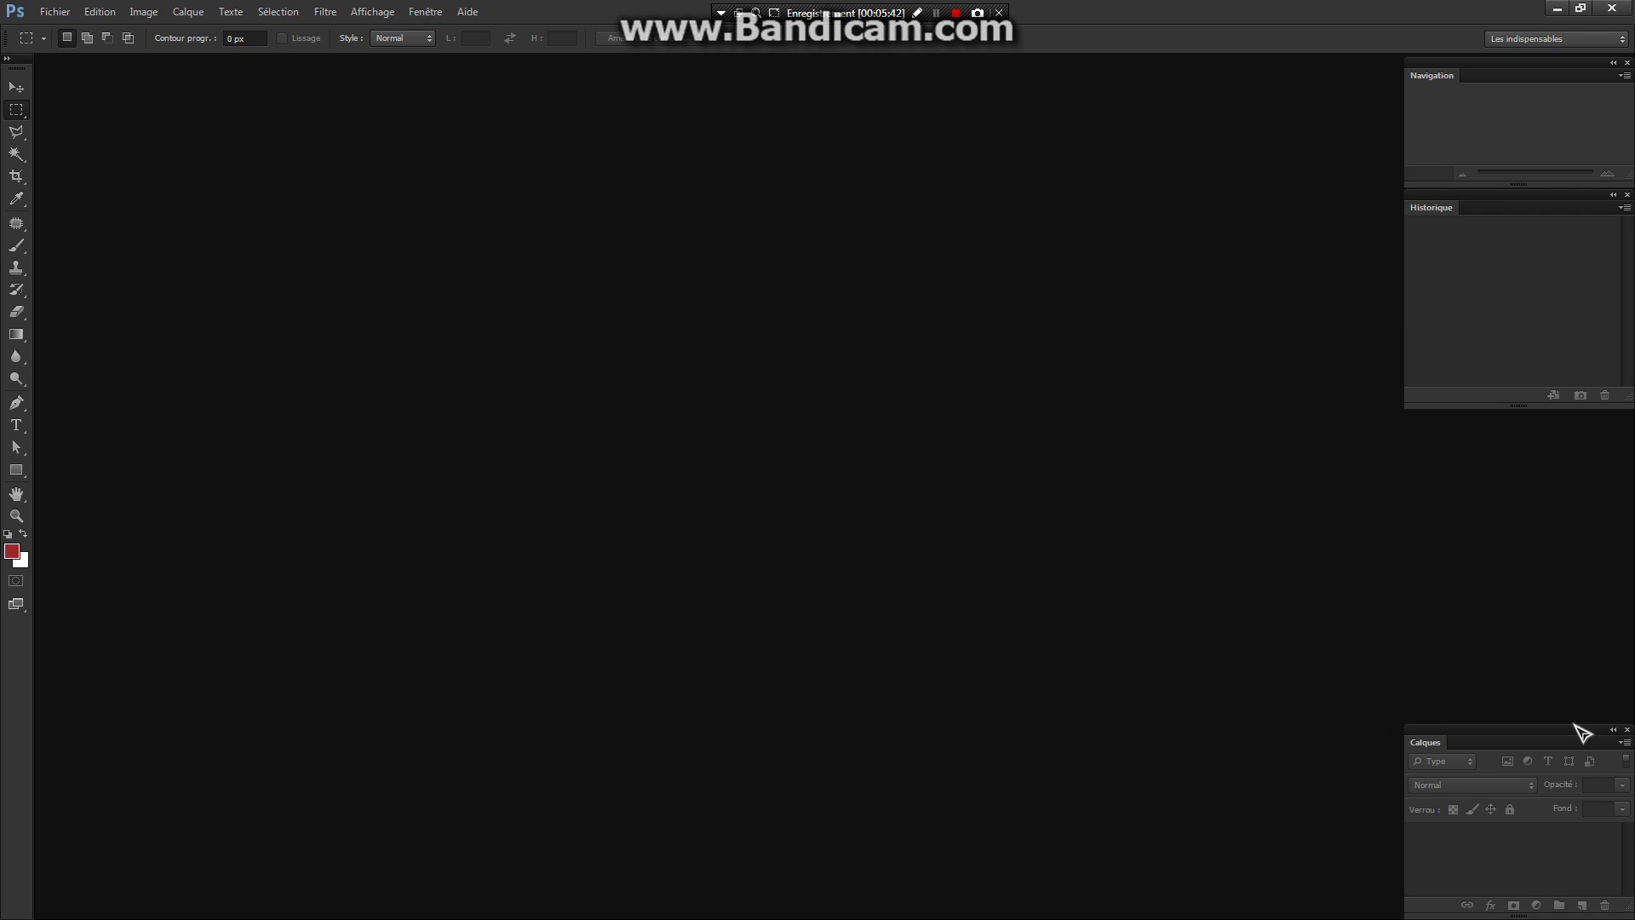
drag(1577, 729, 1555, 433)
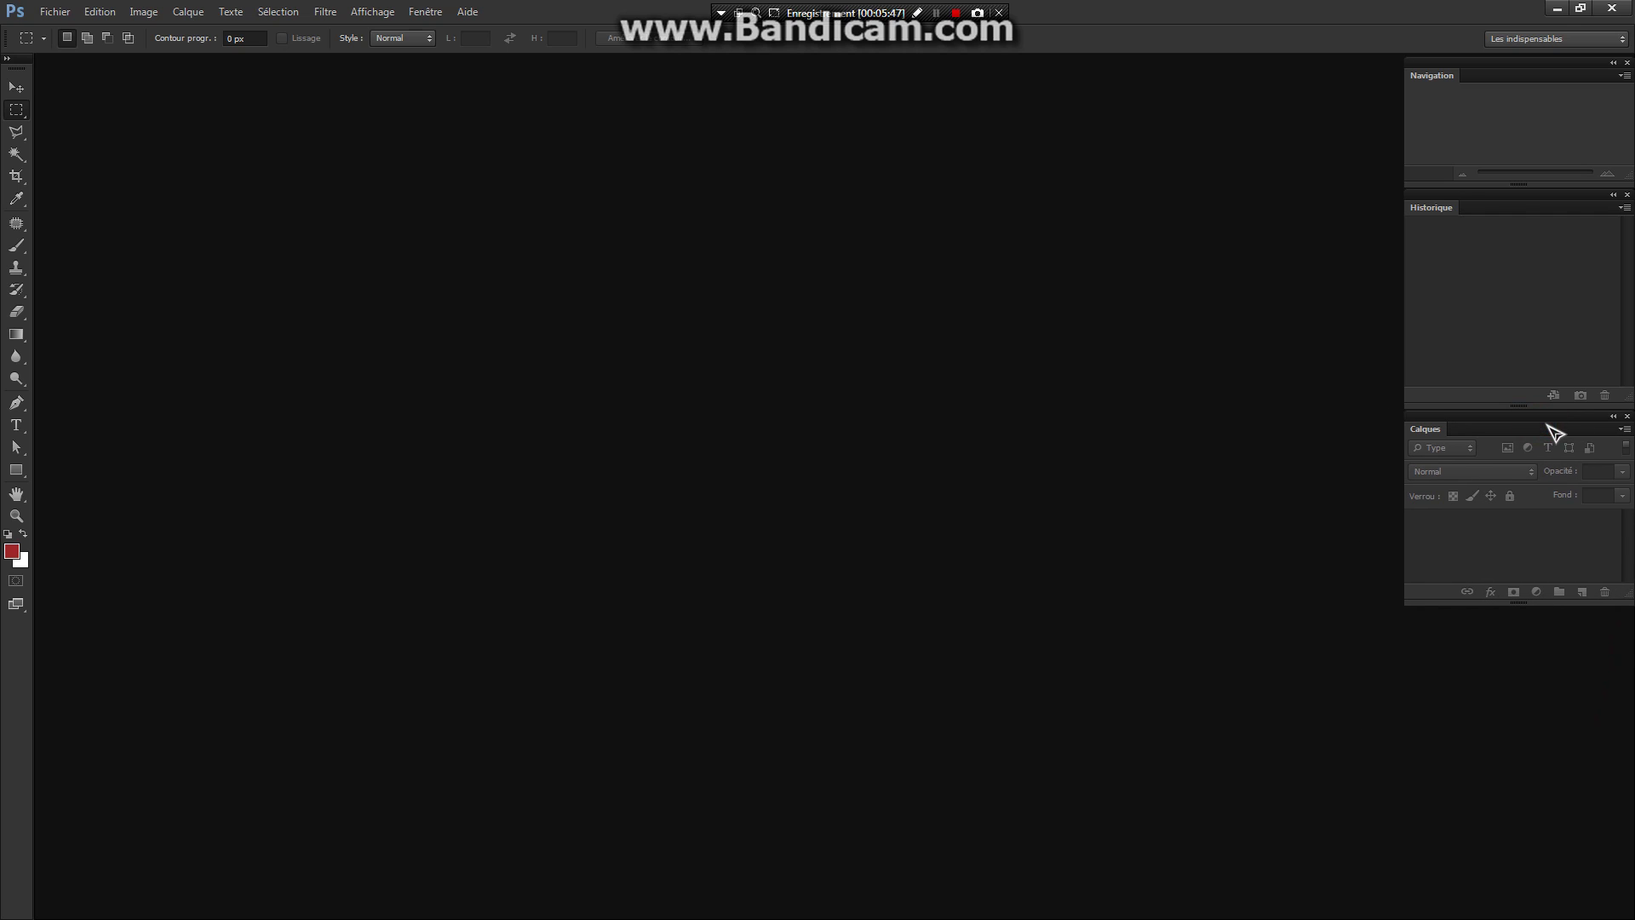
click(1620, 598)
drag(1622, 596, 1616, 907)
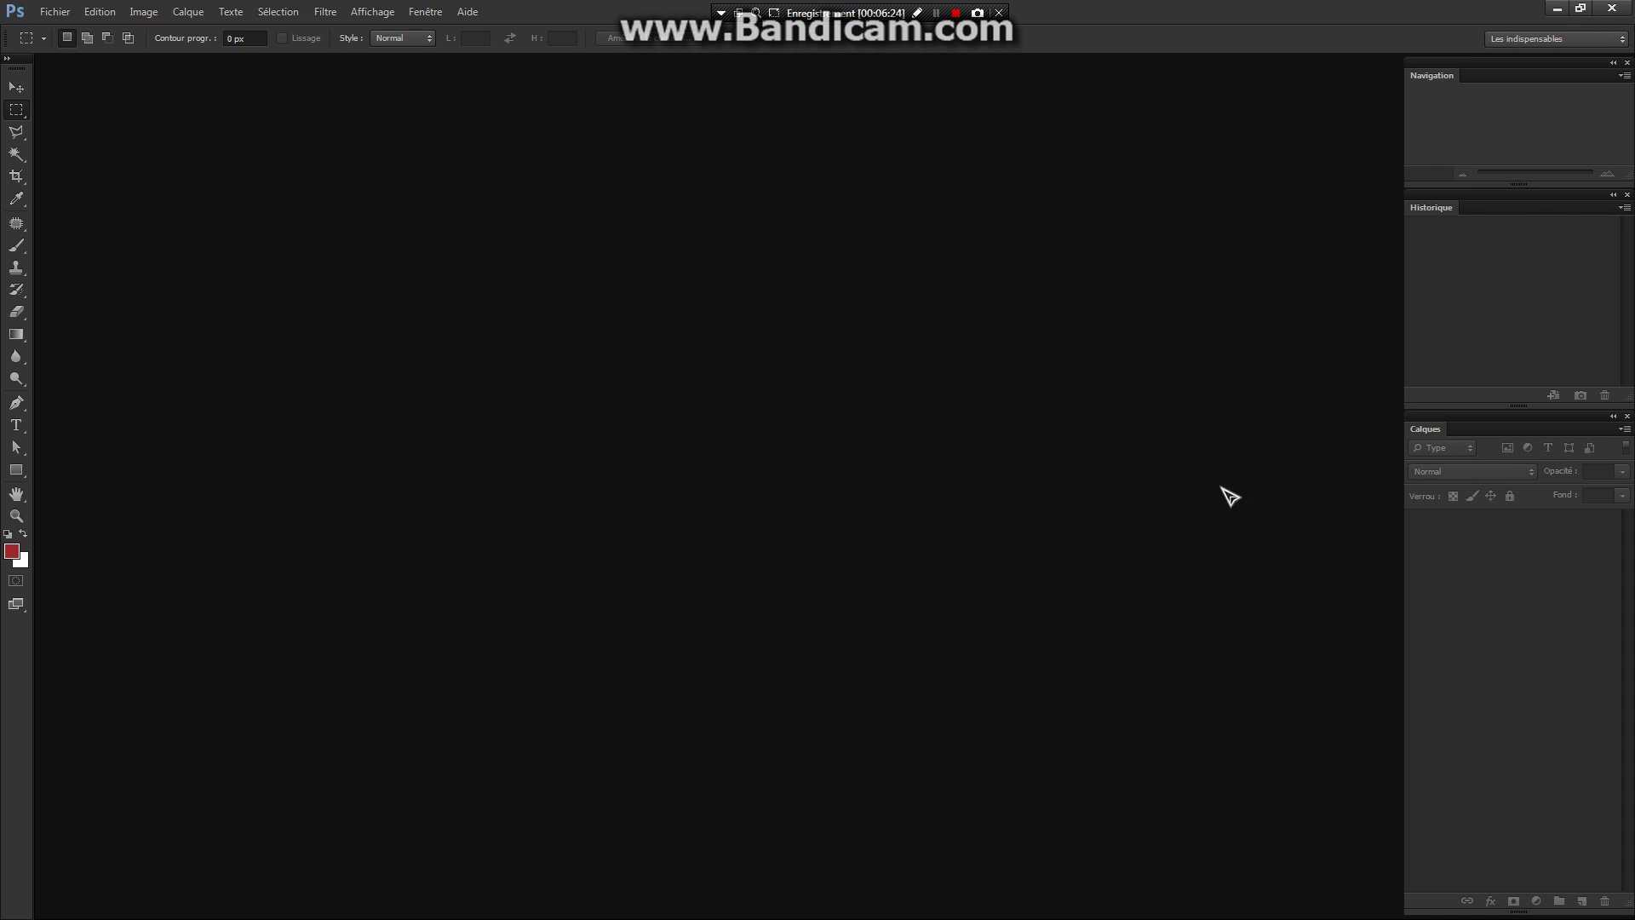
Save the current panel layout as a new workspace named ITCB
click(425, 12)
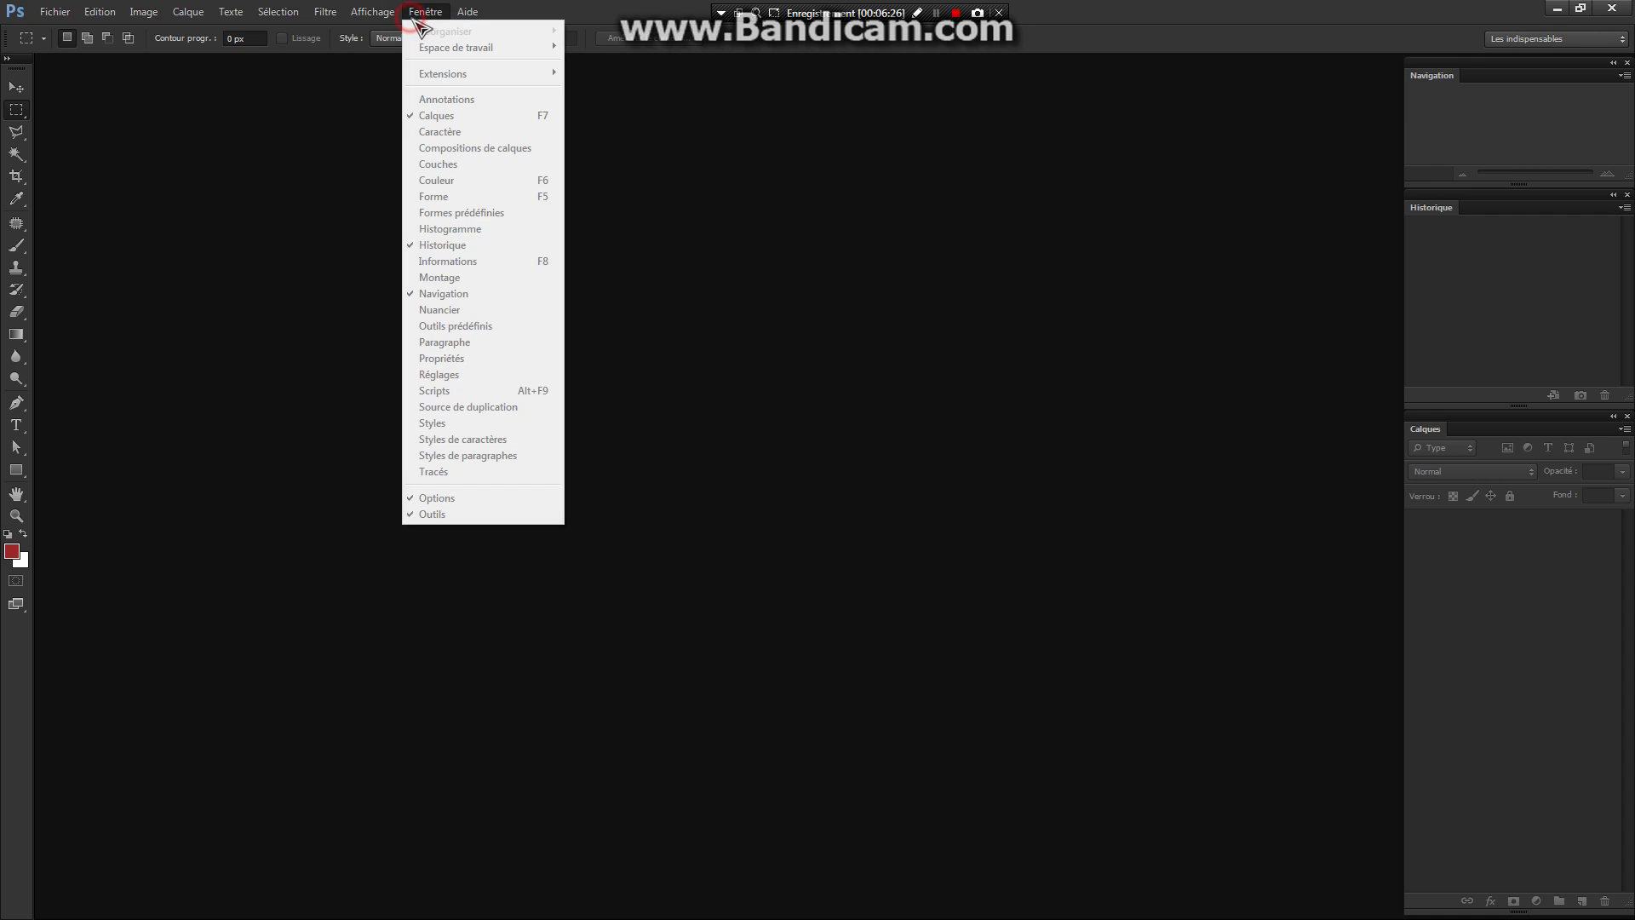
mouse_move(449, 56)
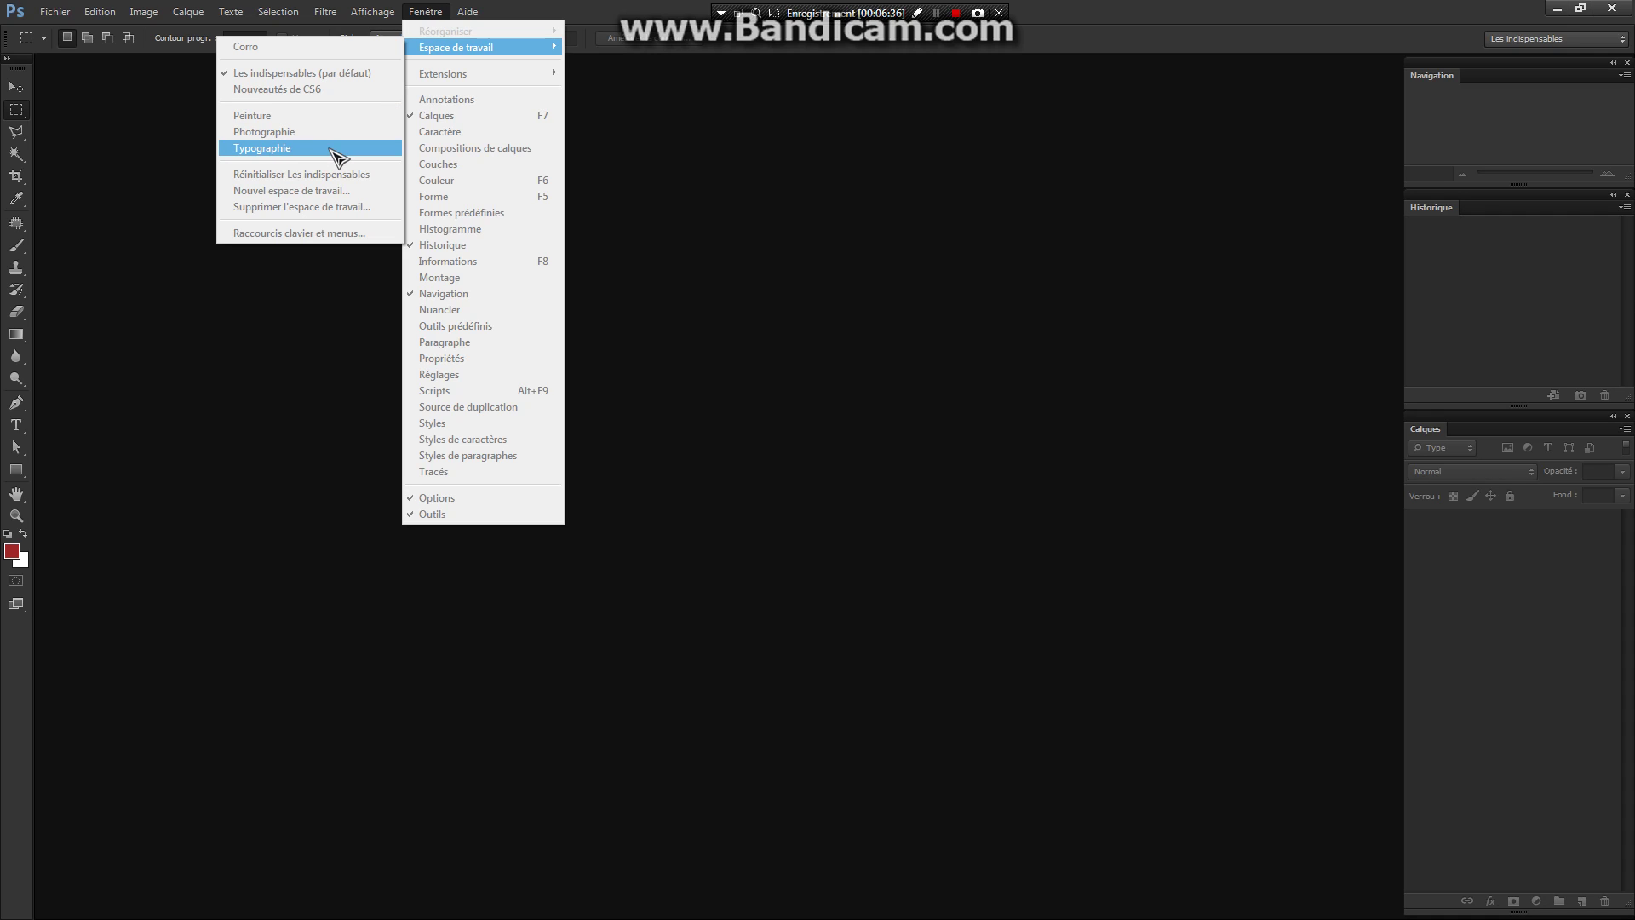
click(354, 194)
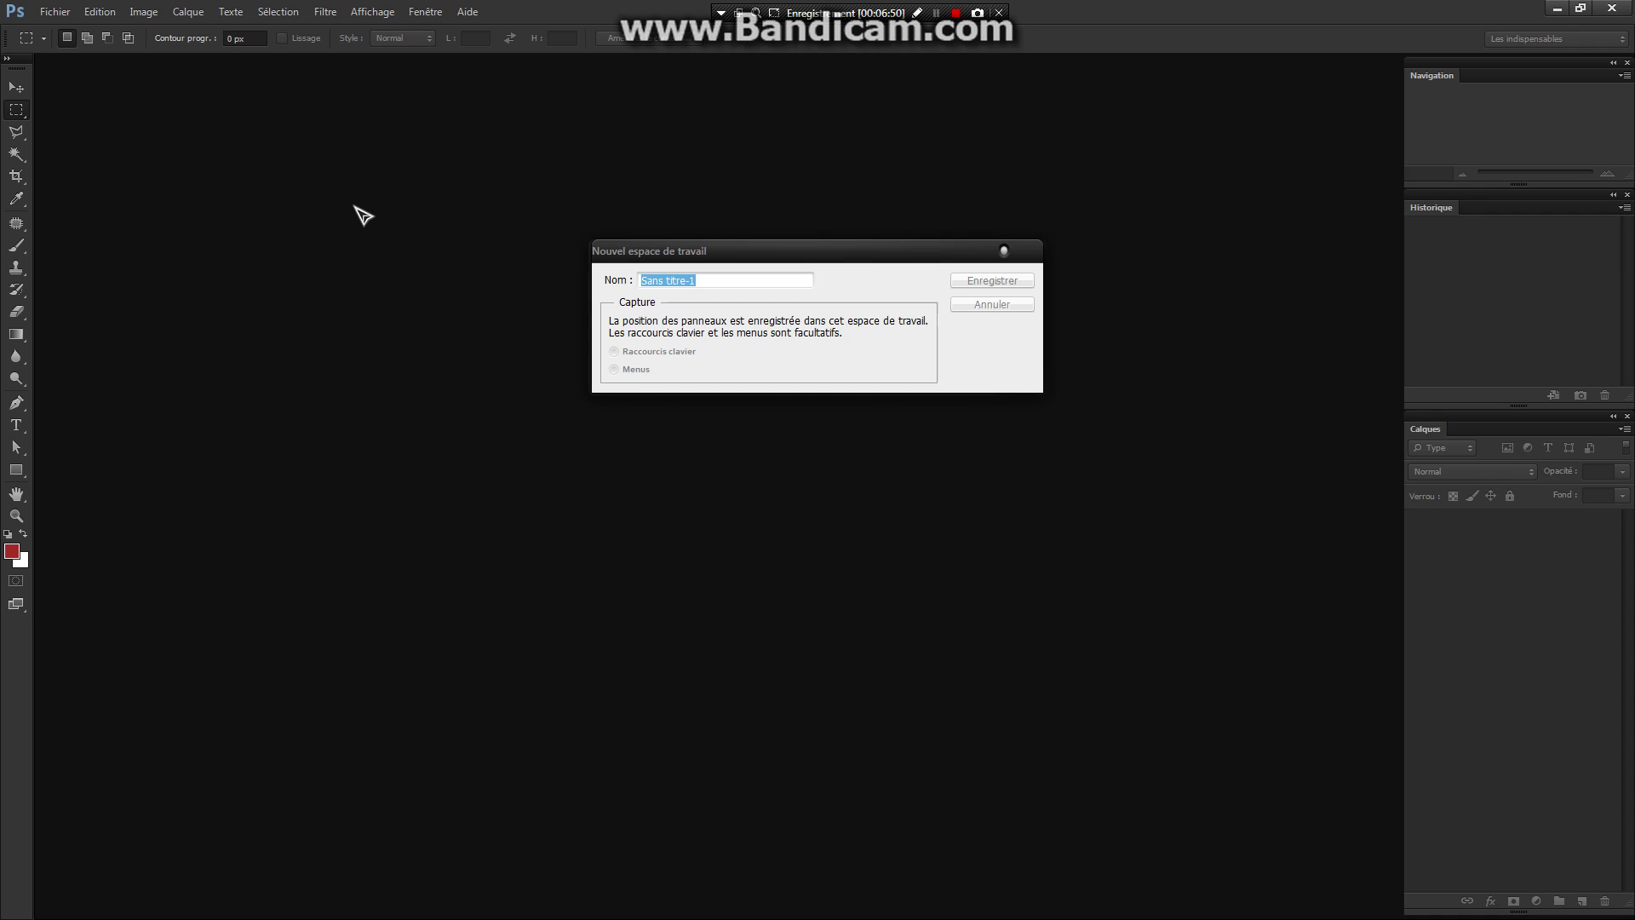
text(ITCB)
drag(923, 255, 906, 244)
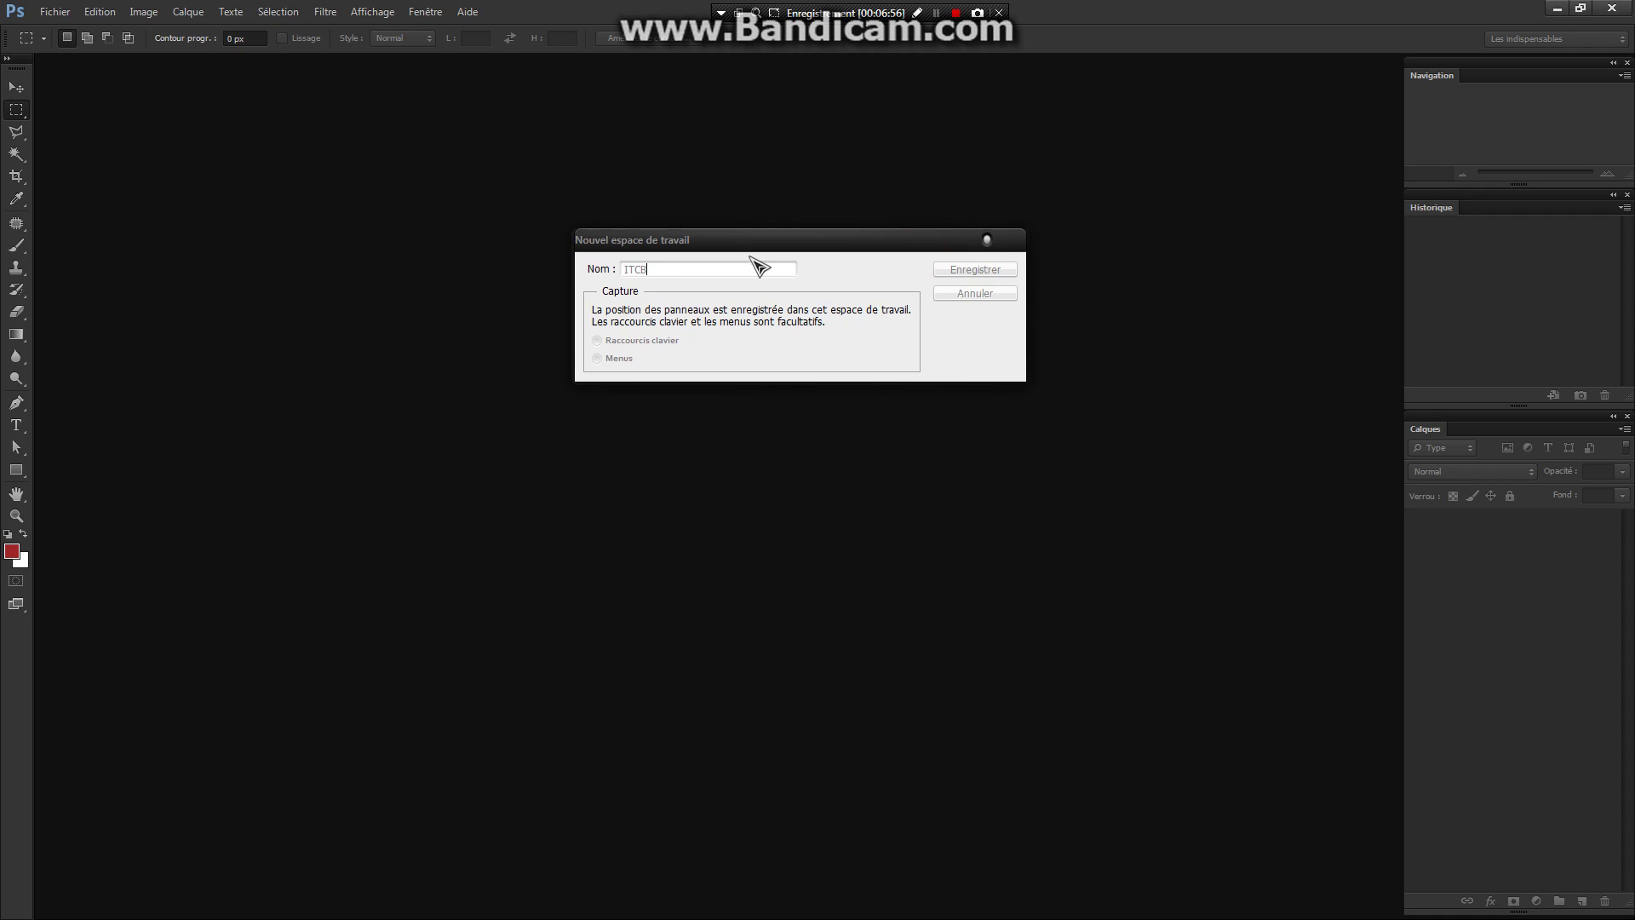
click(958, 271)
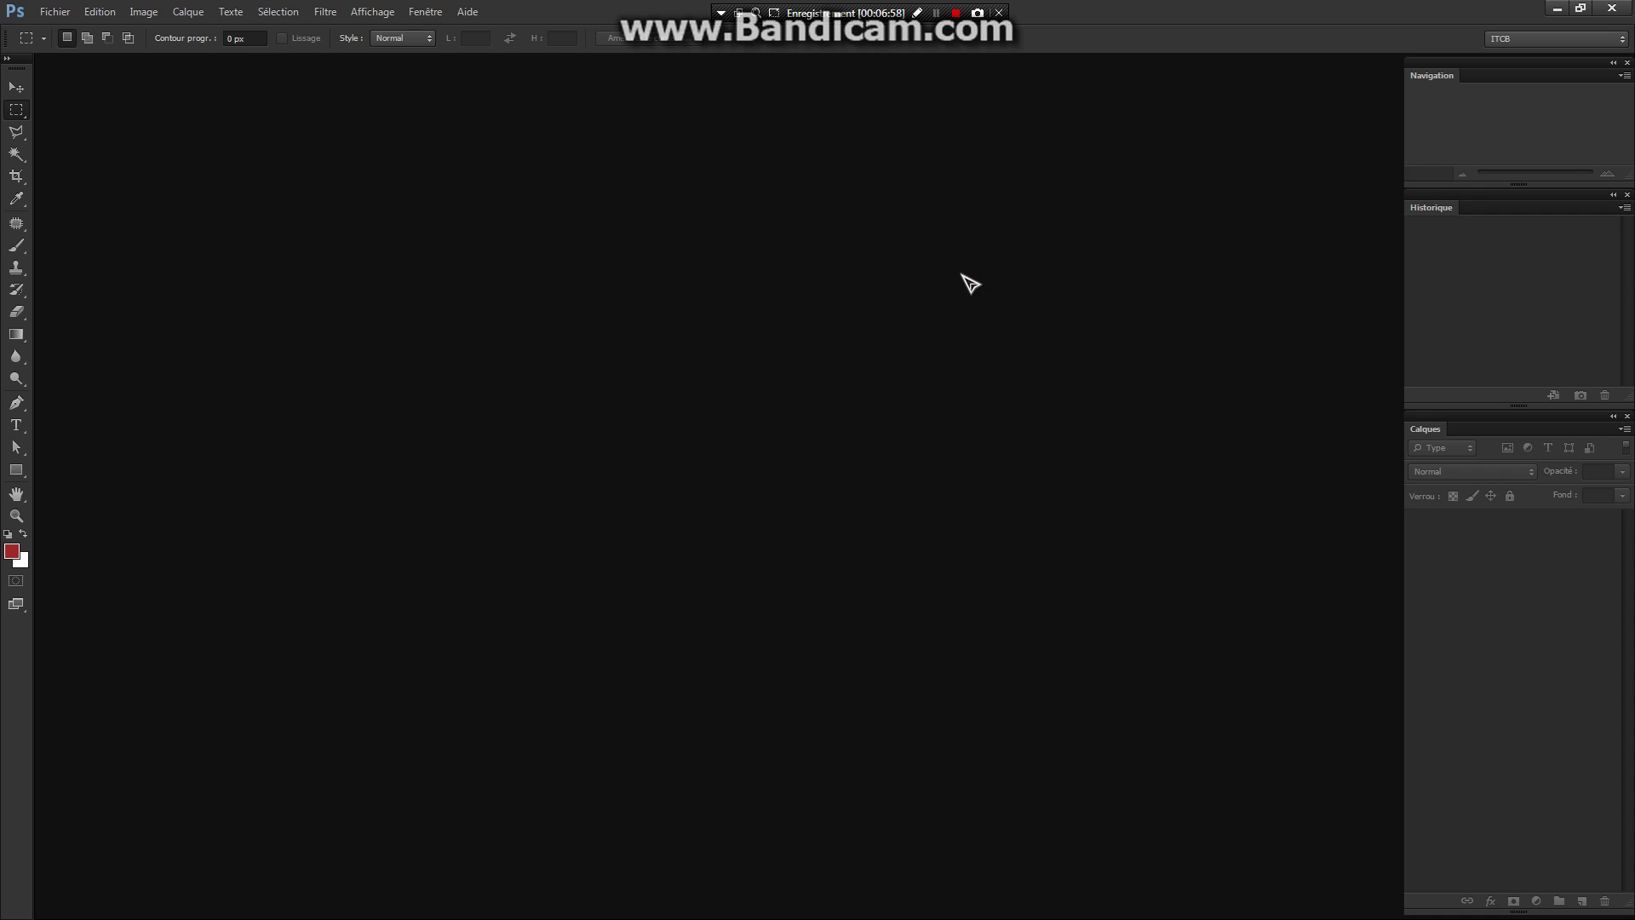
Switch to the Typographie workspace and back to the custom ITCB workspace
click(1512, 51)
click(1512, 50)
click(426, 12)
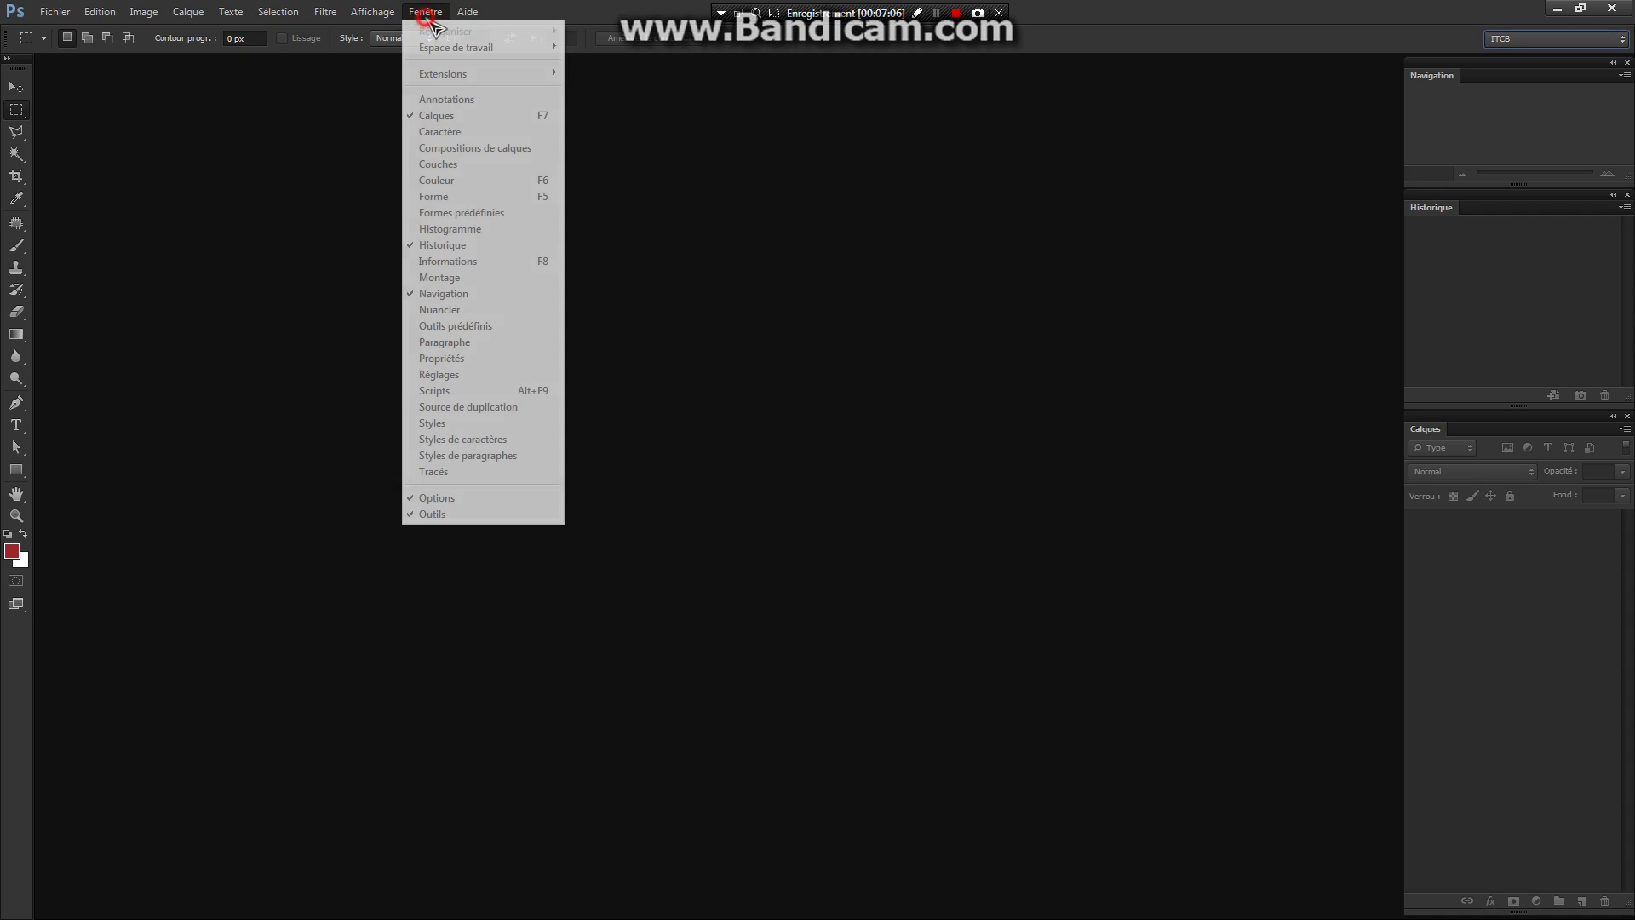
mouse_move(509, 51)
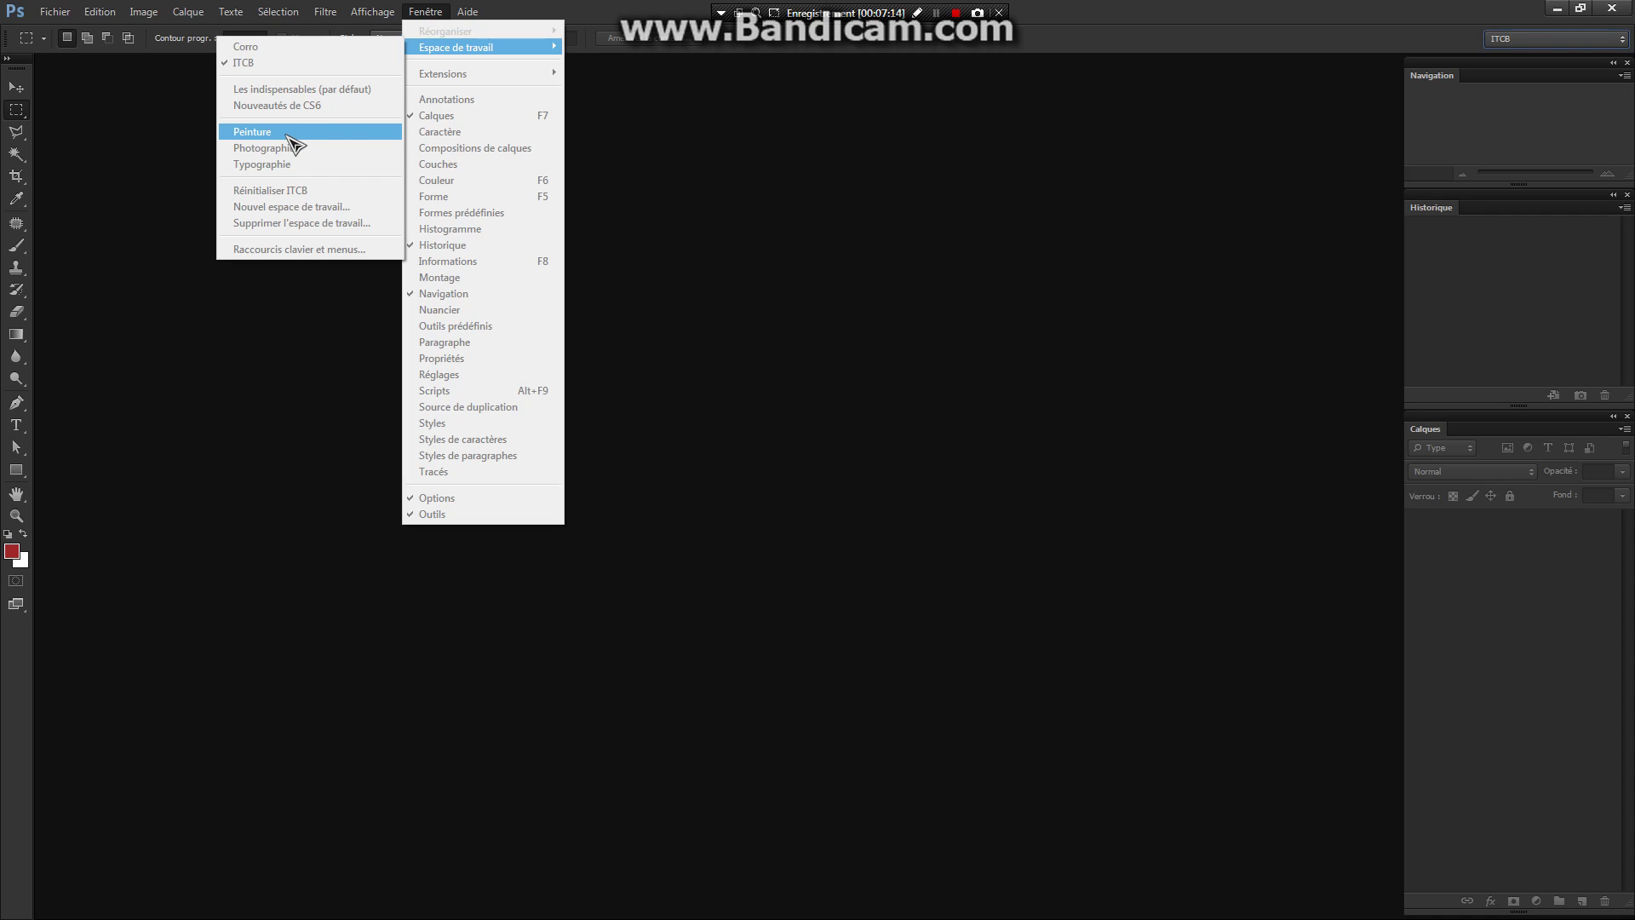
click(289, 166)
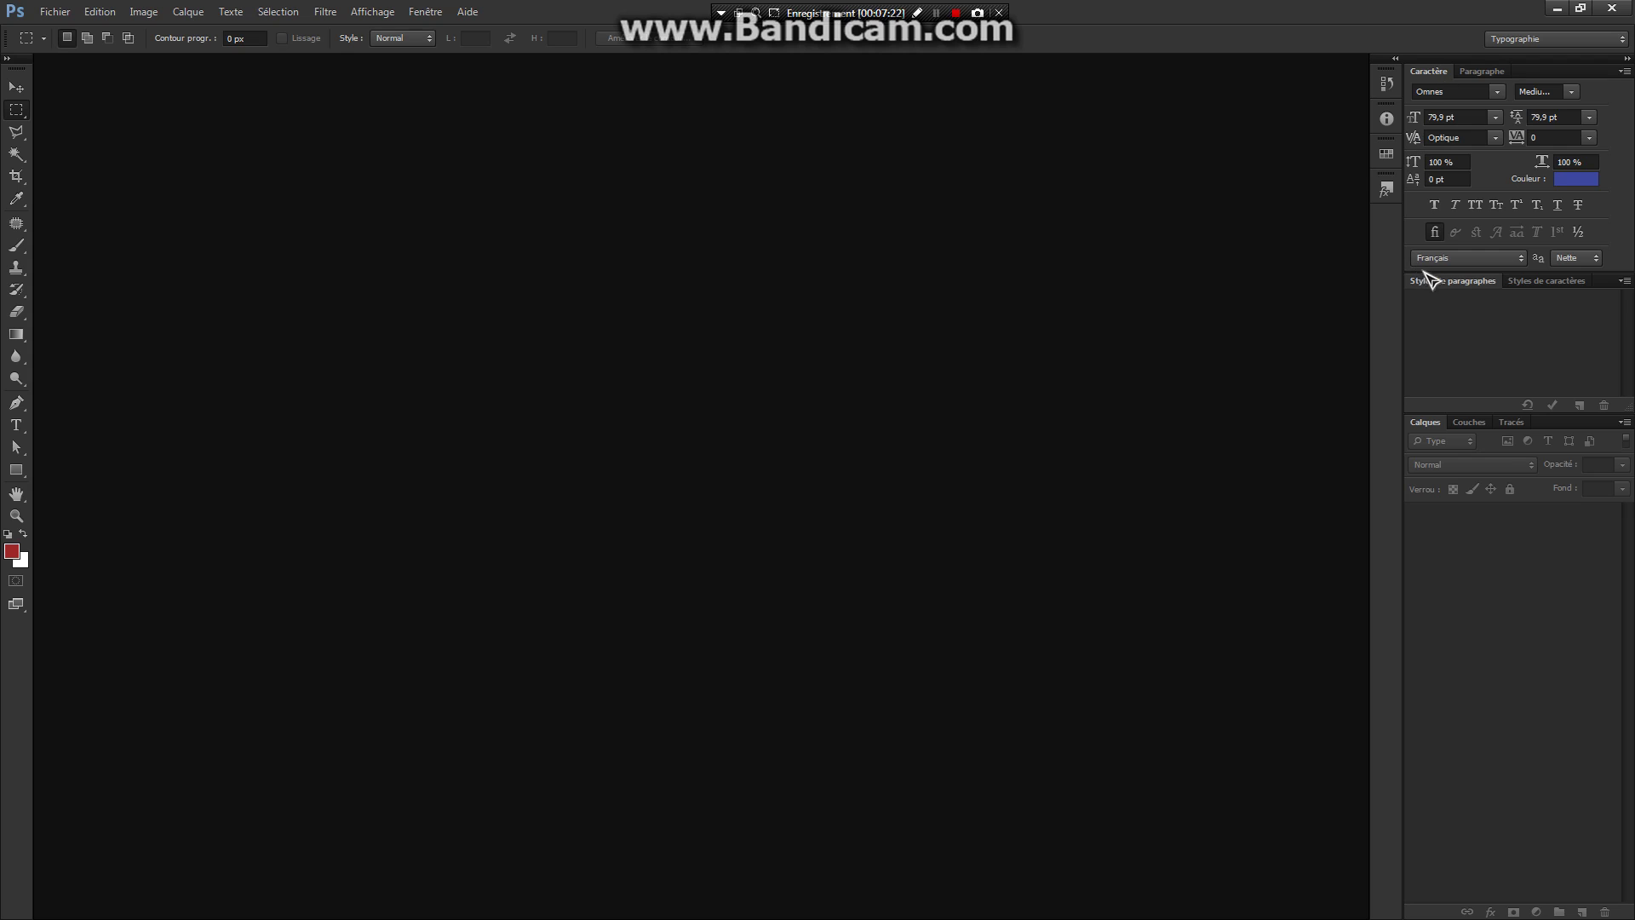
click(425, 13)
mouse_move(439, 50)
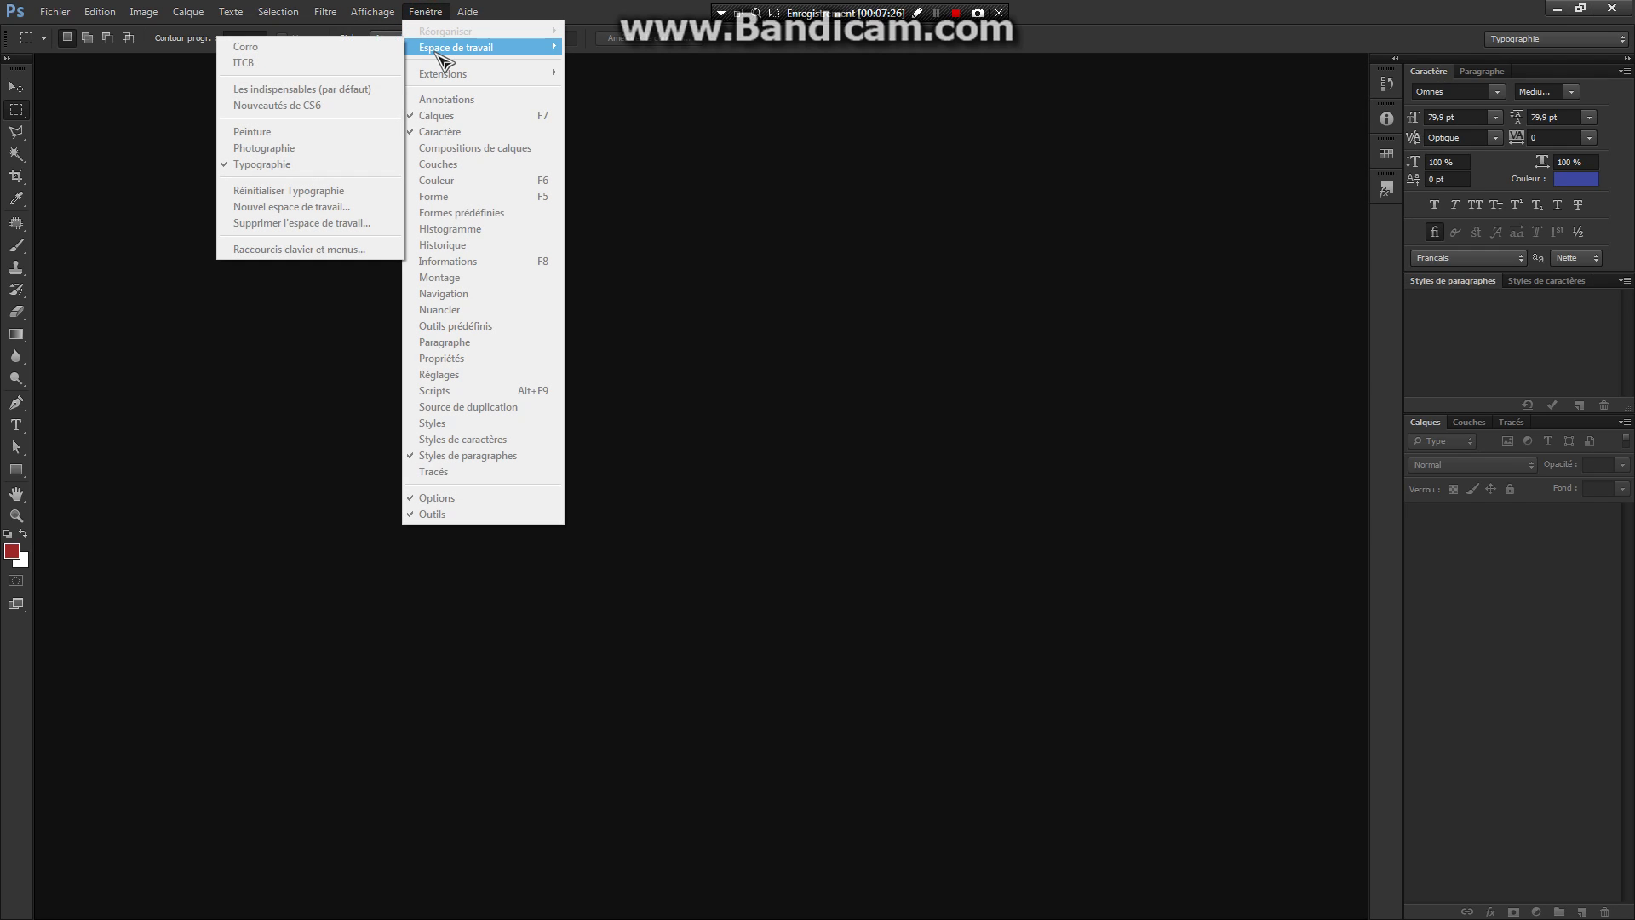
click(339, 64)
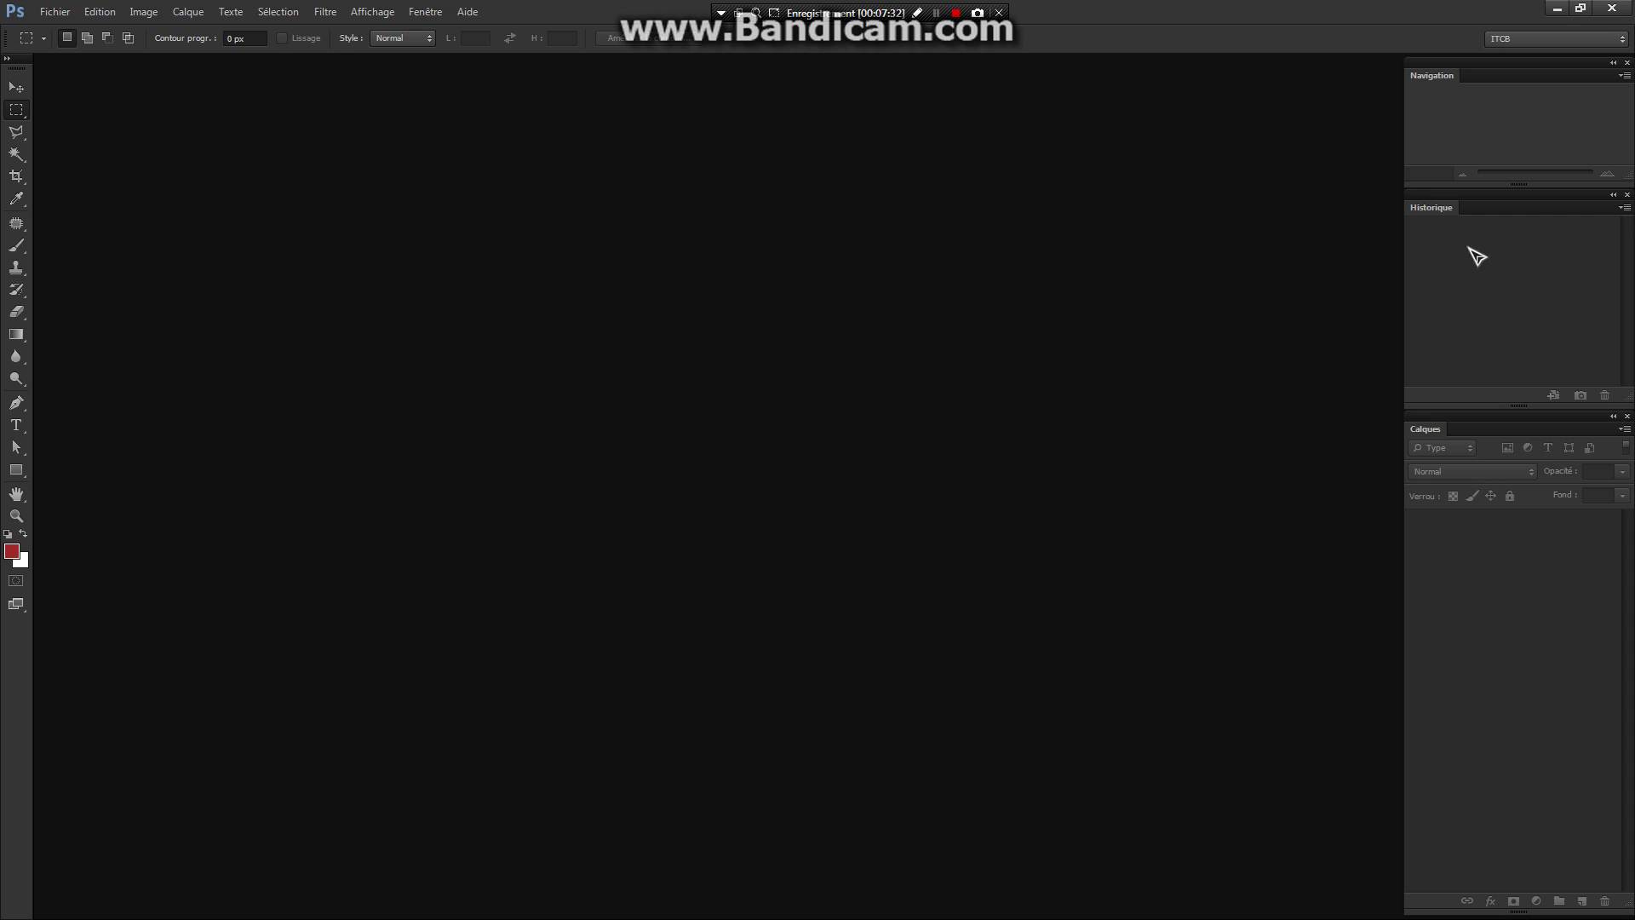
Switch to the Photographie workspace and return to the ITCB workspace
click(1538, 41)
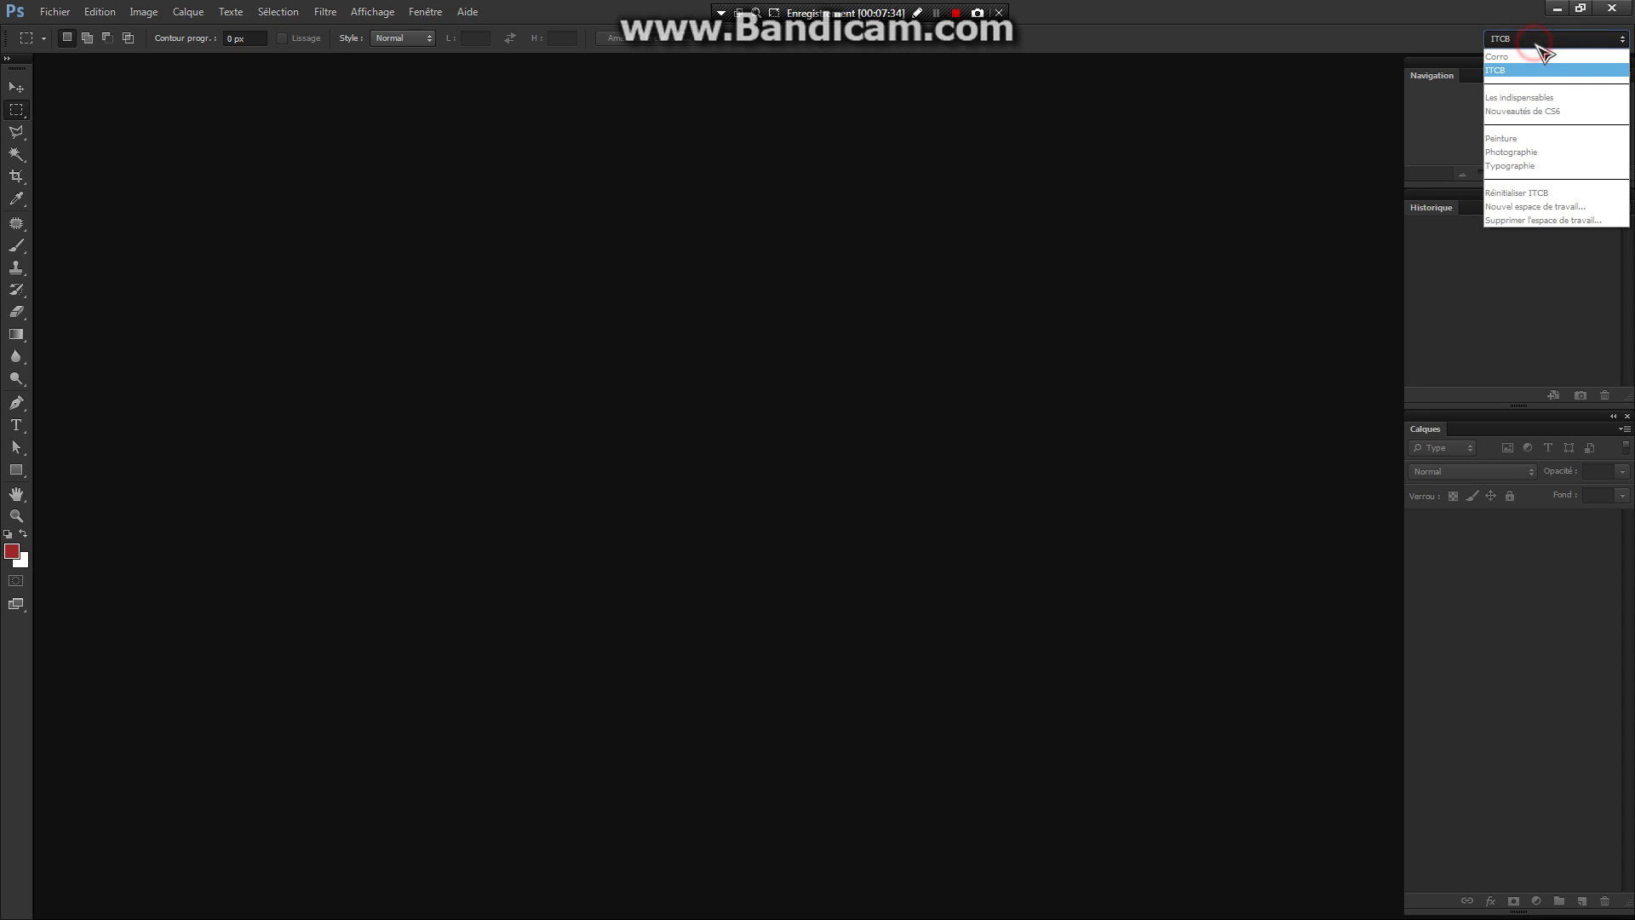
click(1532, 153)
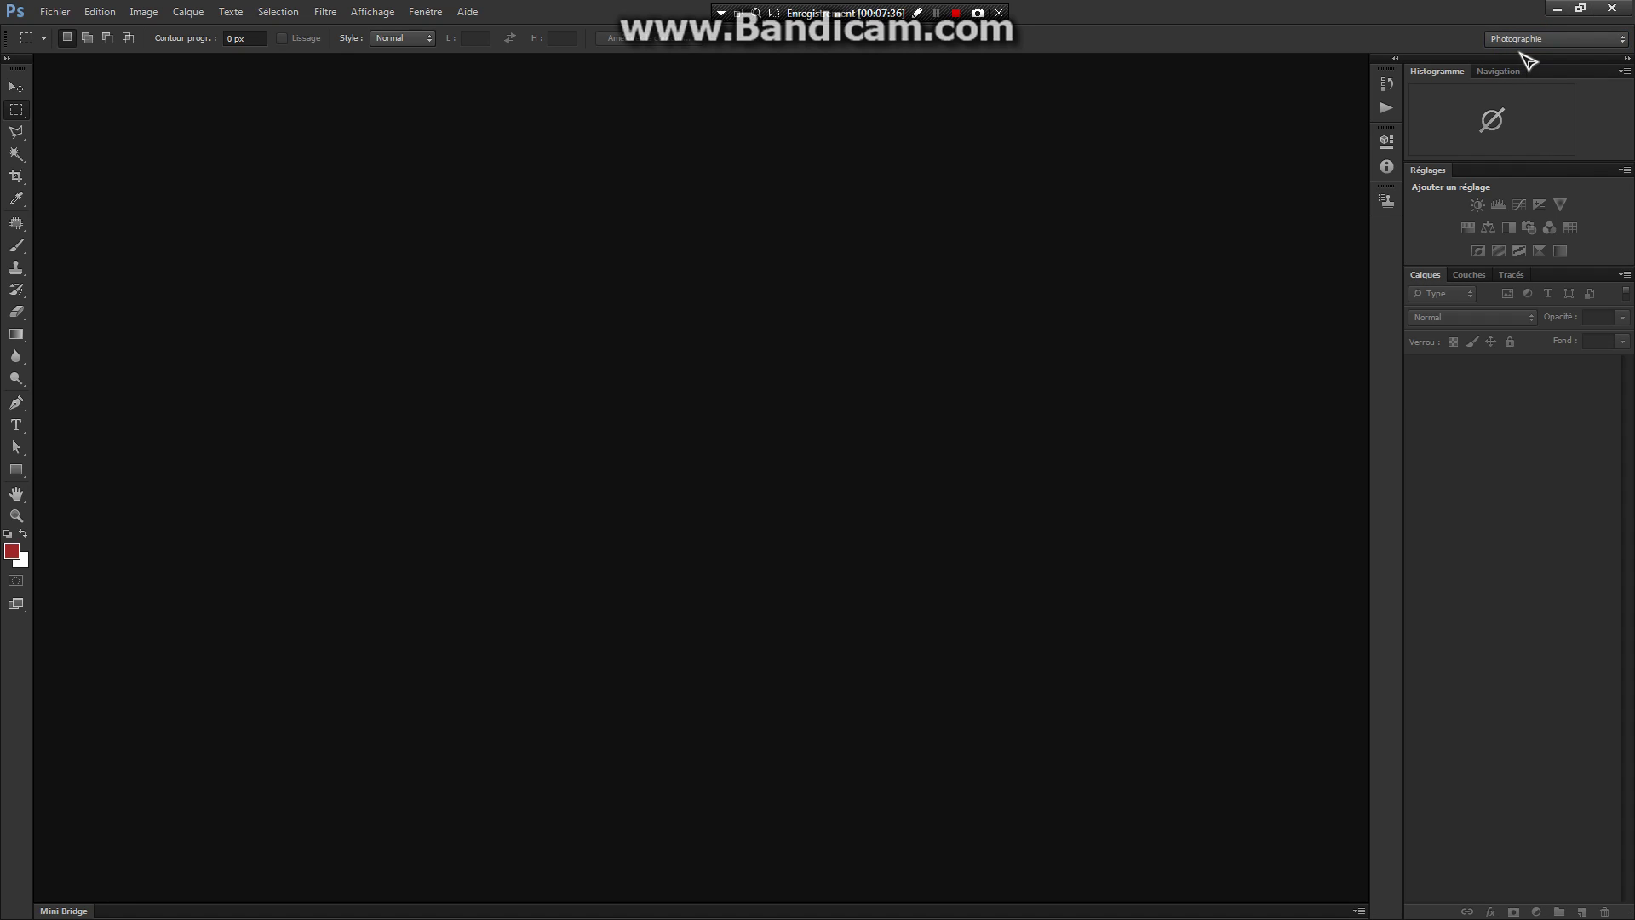
click(1529, 40)
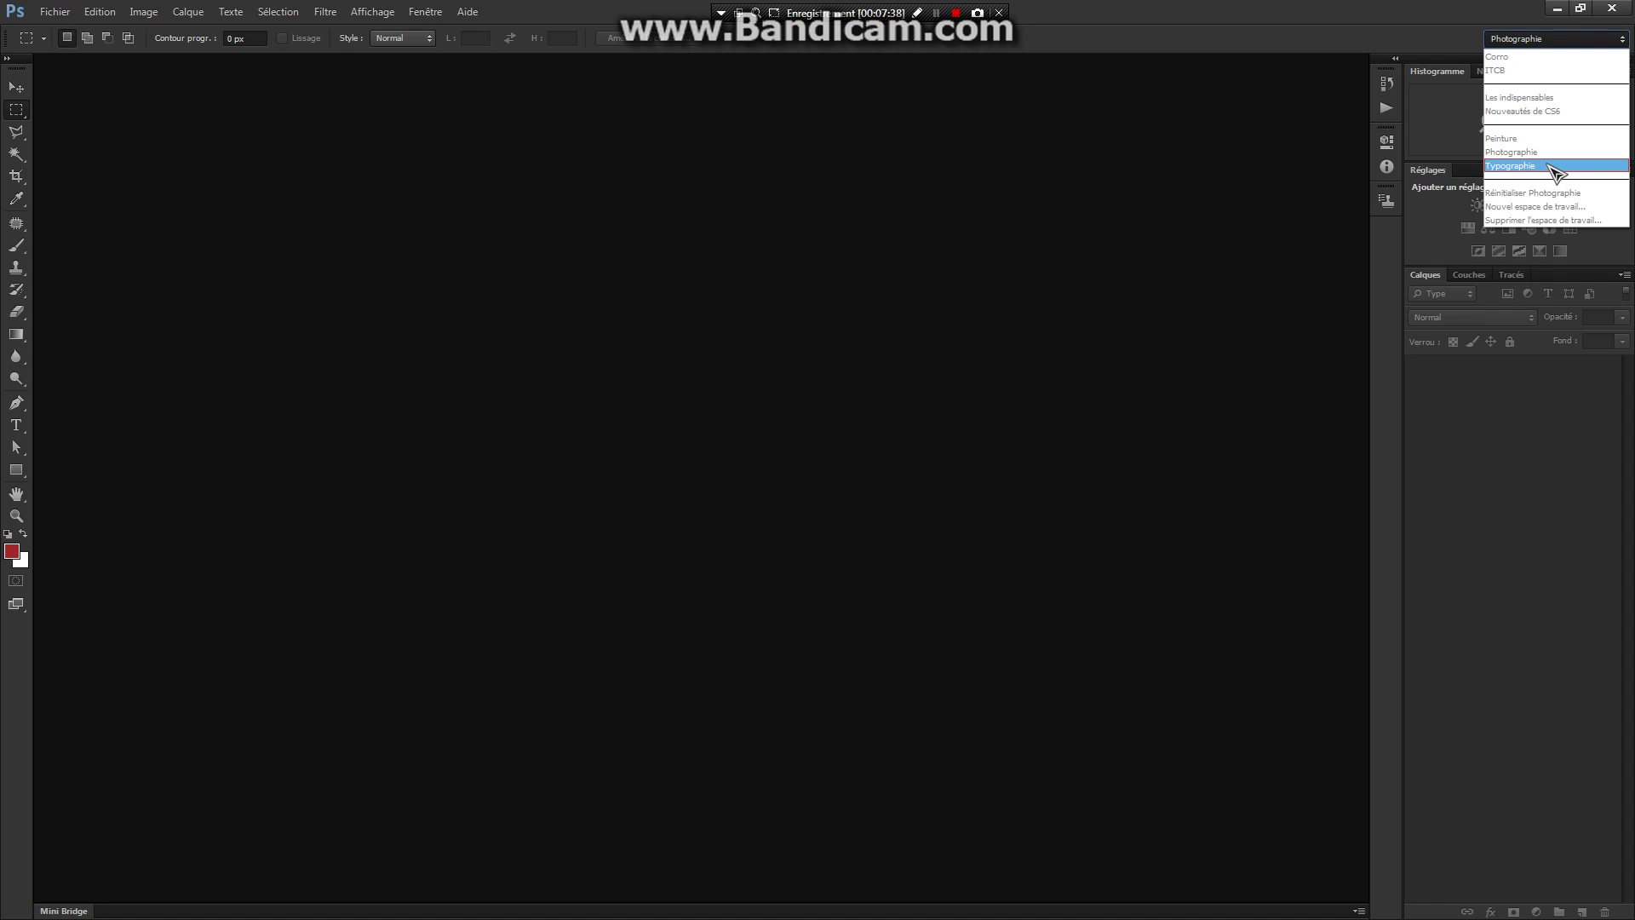
click(1518, 71)
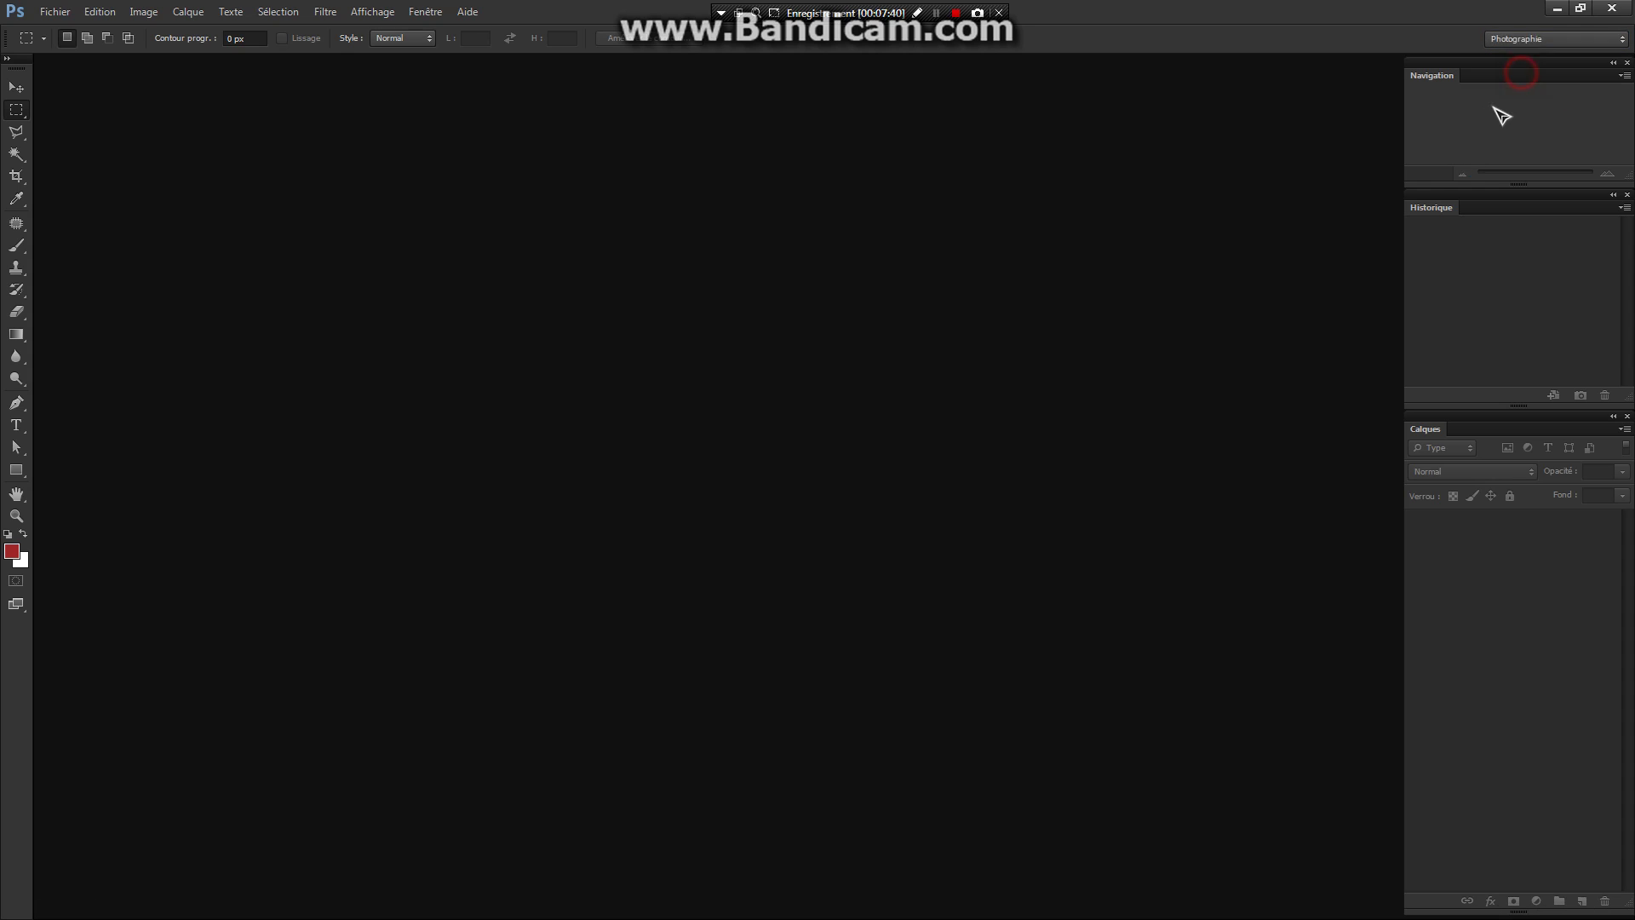